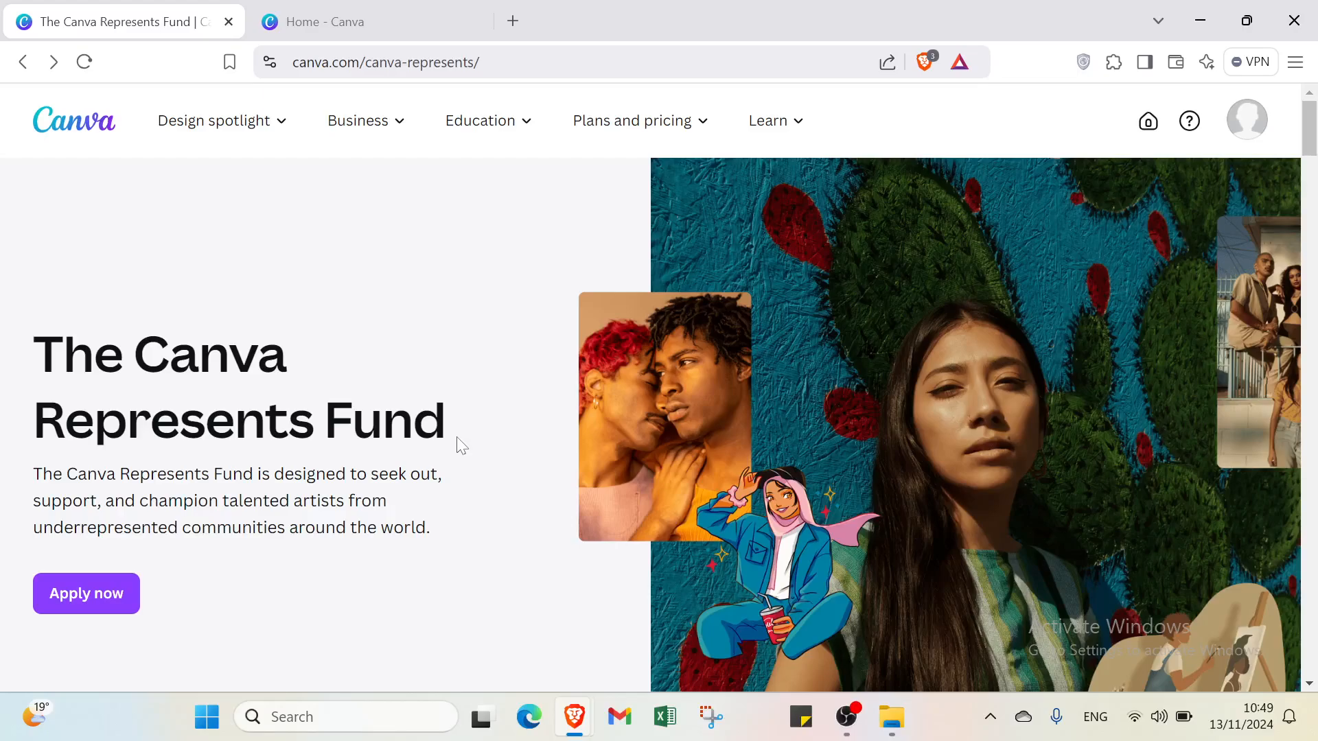
Read through the Canva Represents Fund page, including its artist requirements, application criteria and long-term diversity commitment
{"action": "scroll", "coordinate": [461, 446], "scroll_direction": "down", "scroll_amount": 4}
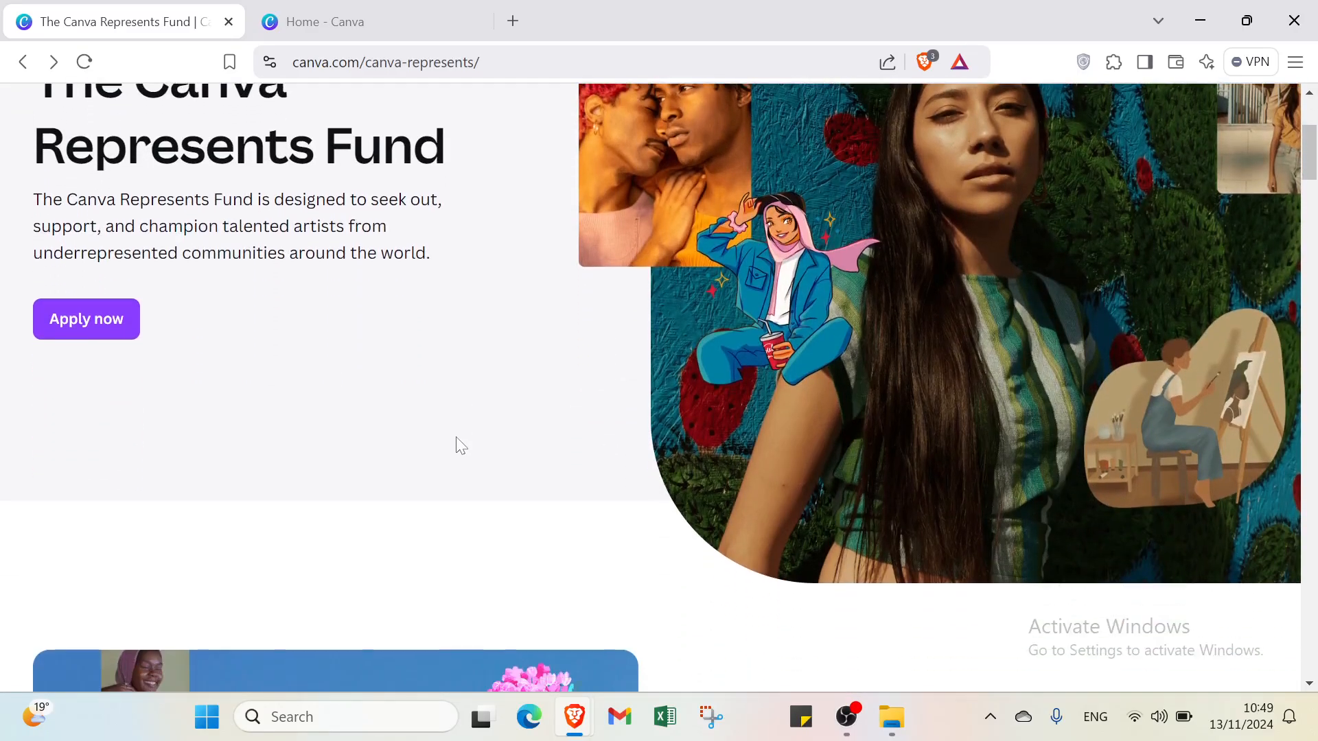
{"action": "scroll", "coordinate": [460, 446], "scroll_direction": "down", "scroll_amount": 5}
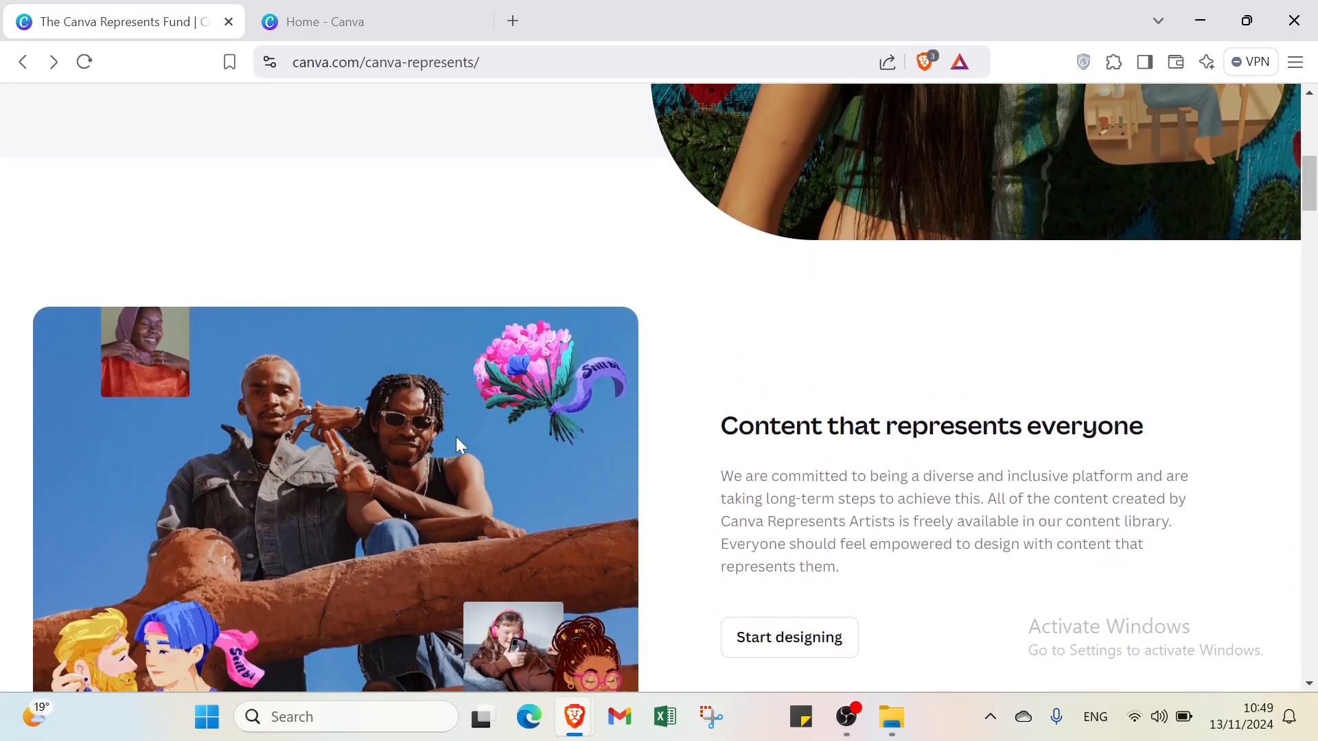
{"action": "scroll", "coordinate": [457, 438], "scroll_direction": "down", "scroll_amount": 4}
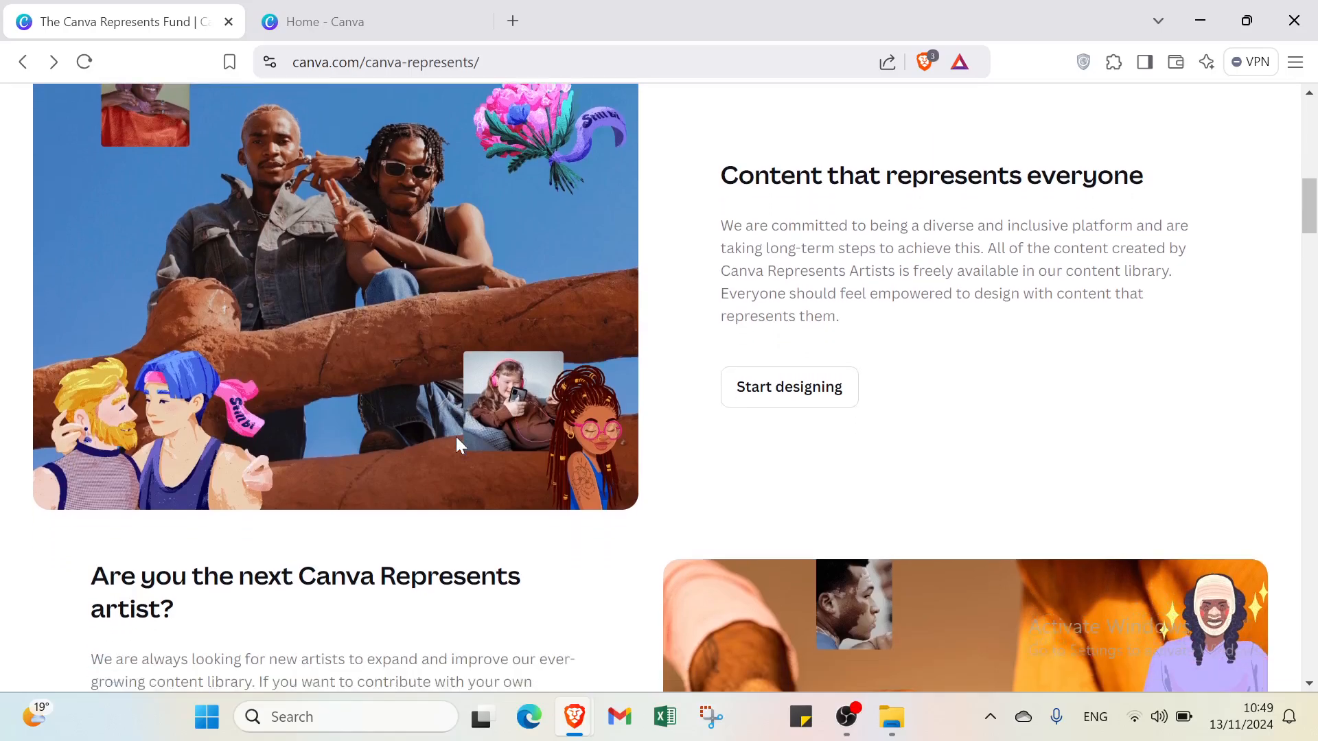
{"action": "scroll", "coordinate": [455, 436], "scroll_direction": "down", "scroll_amount": 3}
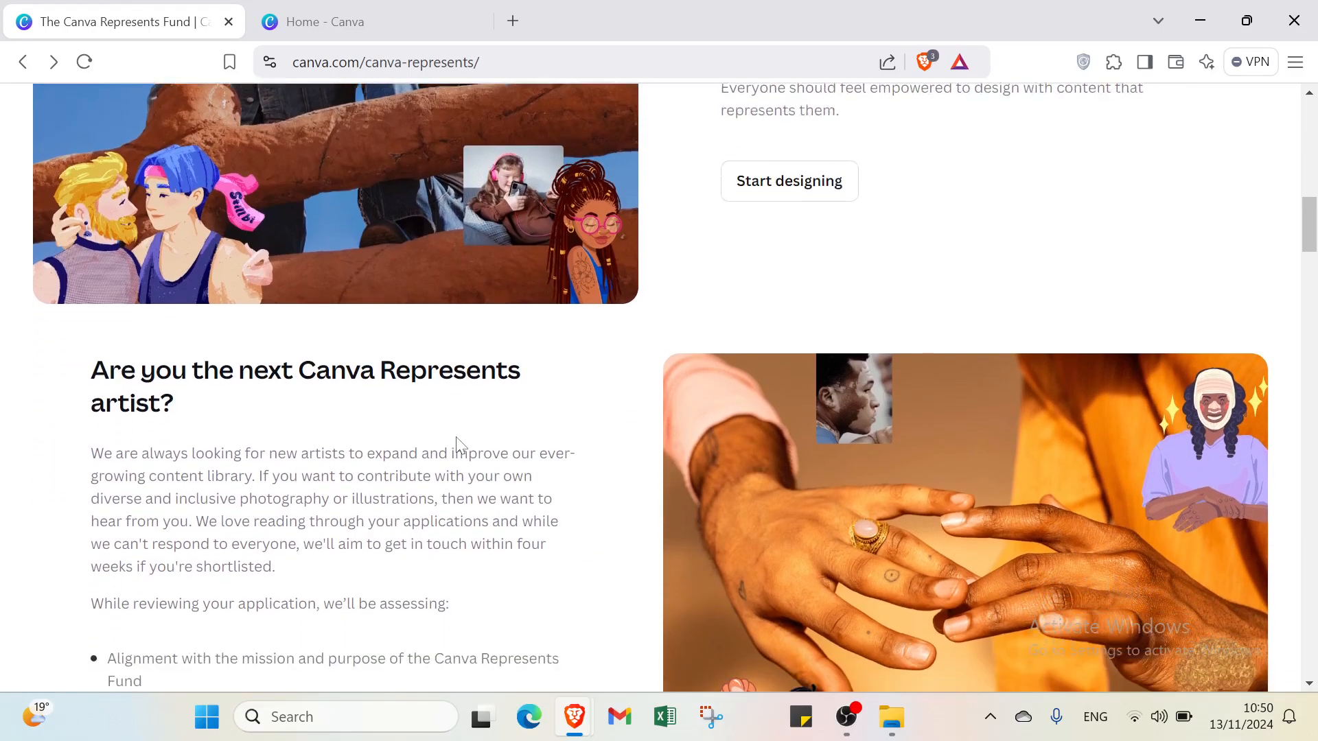
{"action": "scroll", "coordinate": [459, 443], "scroll_direction": "down", "scroll_amount": 2}
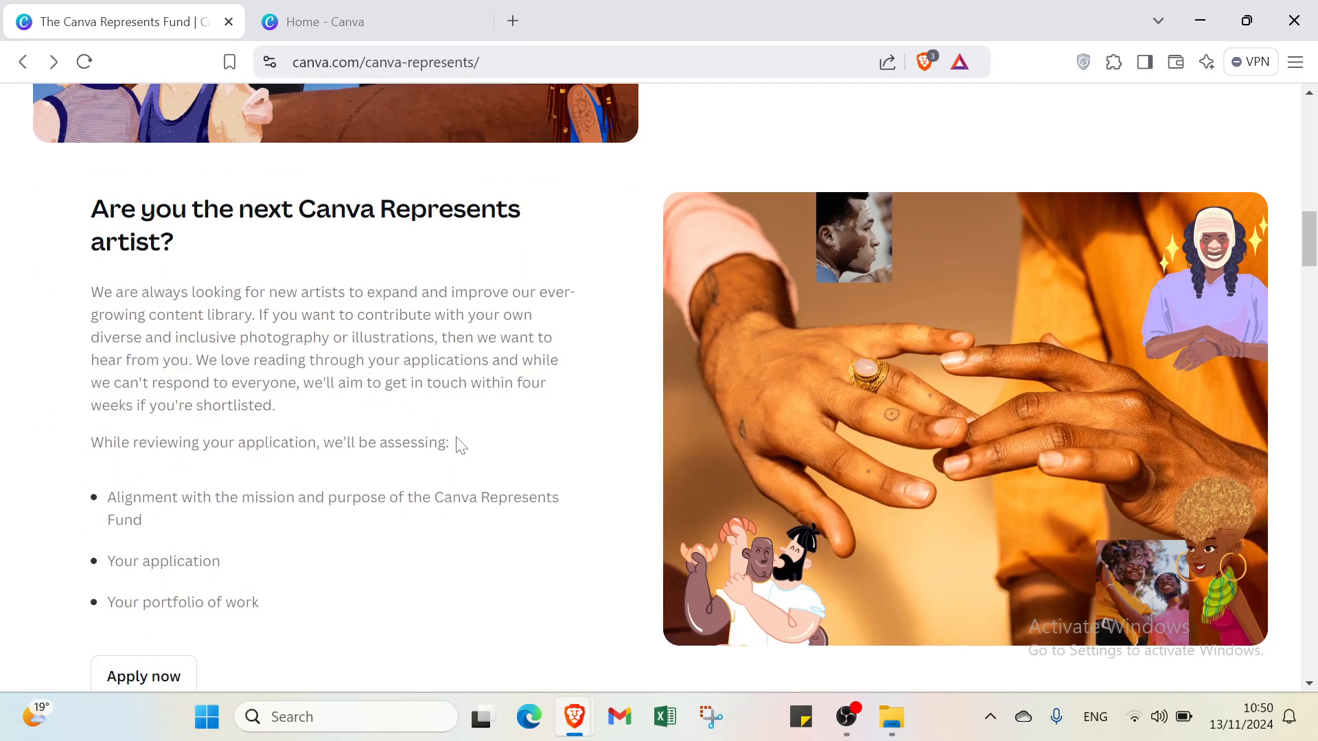
{"action": "scroll", "coordinate": [459, 444], "scroll_direction": "down", "scroll_amount": 3}
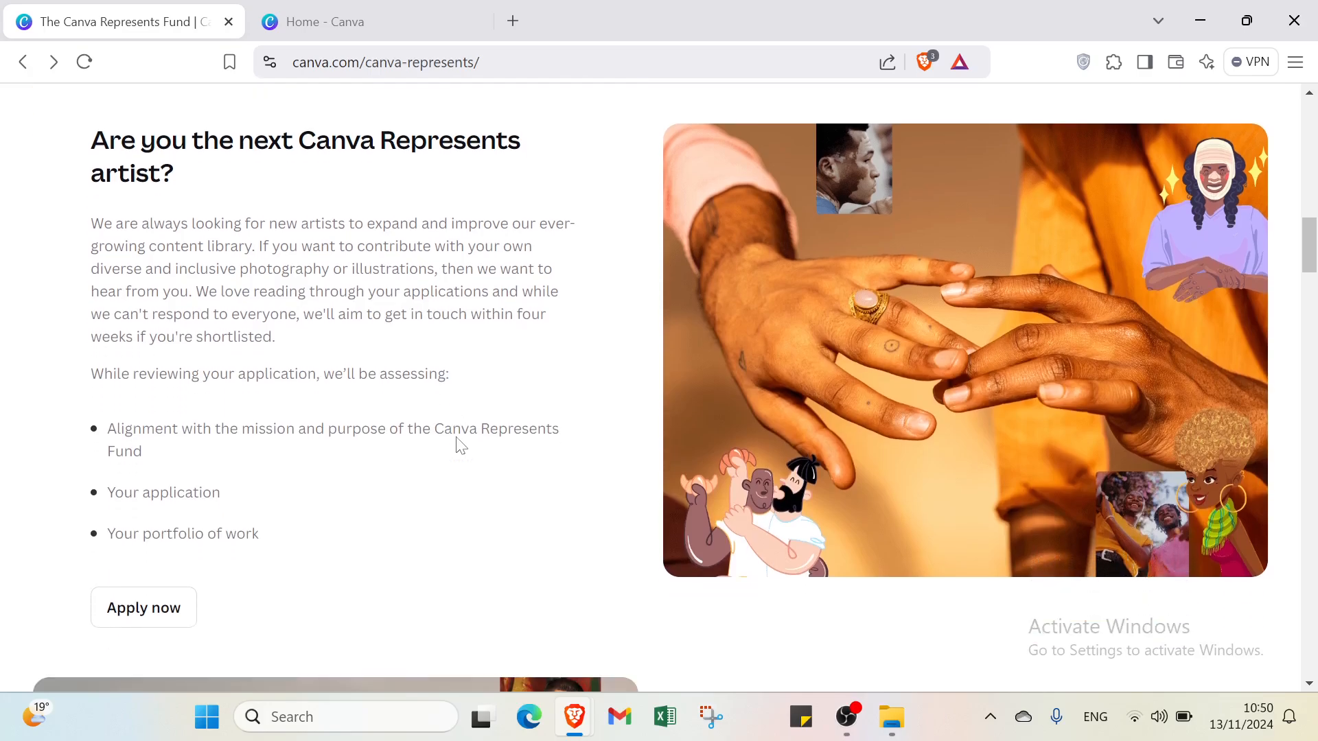
{"action": "scroll", "coordinate": [458, 440], "scroll_direction": "down", "scroll_amount": 3}
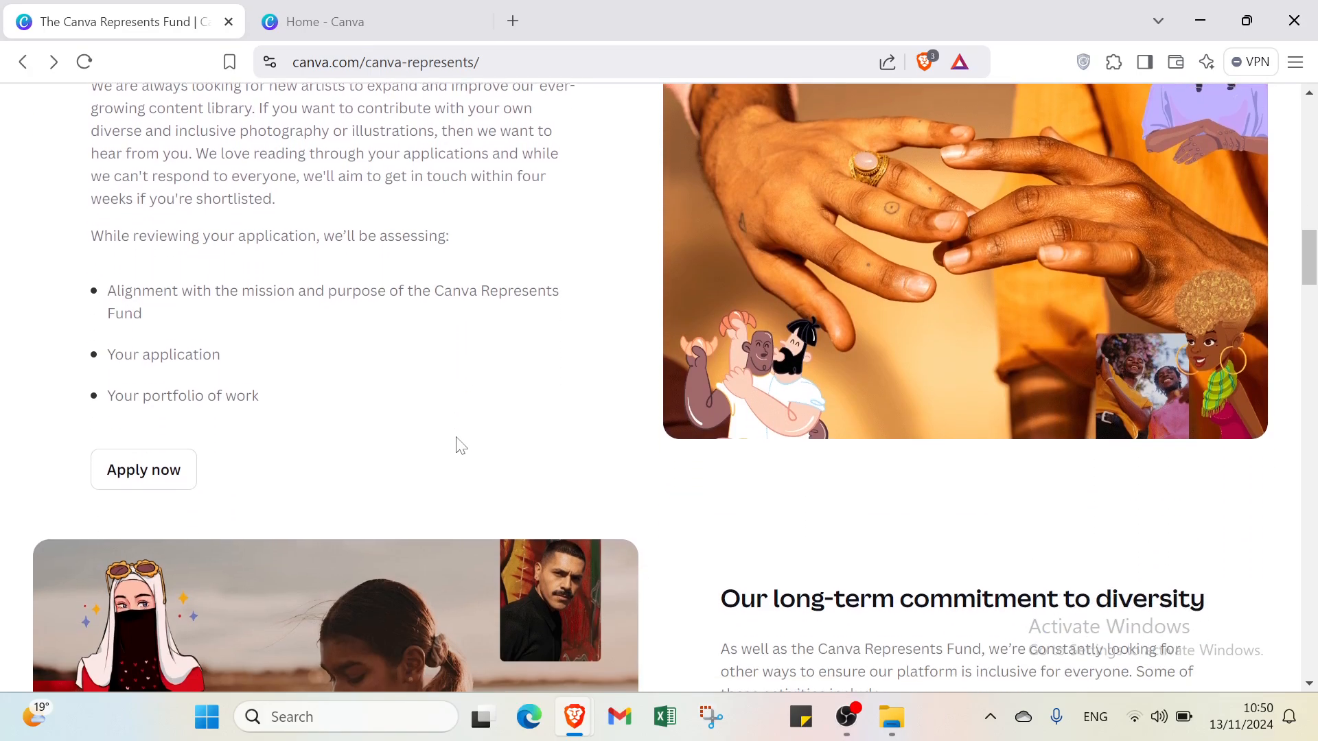
{"action": "scroll", "coordinate": [459, 444], "scroll_direction": "down", "scroll_amount": 3}
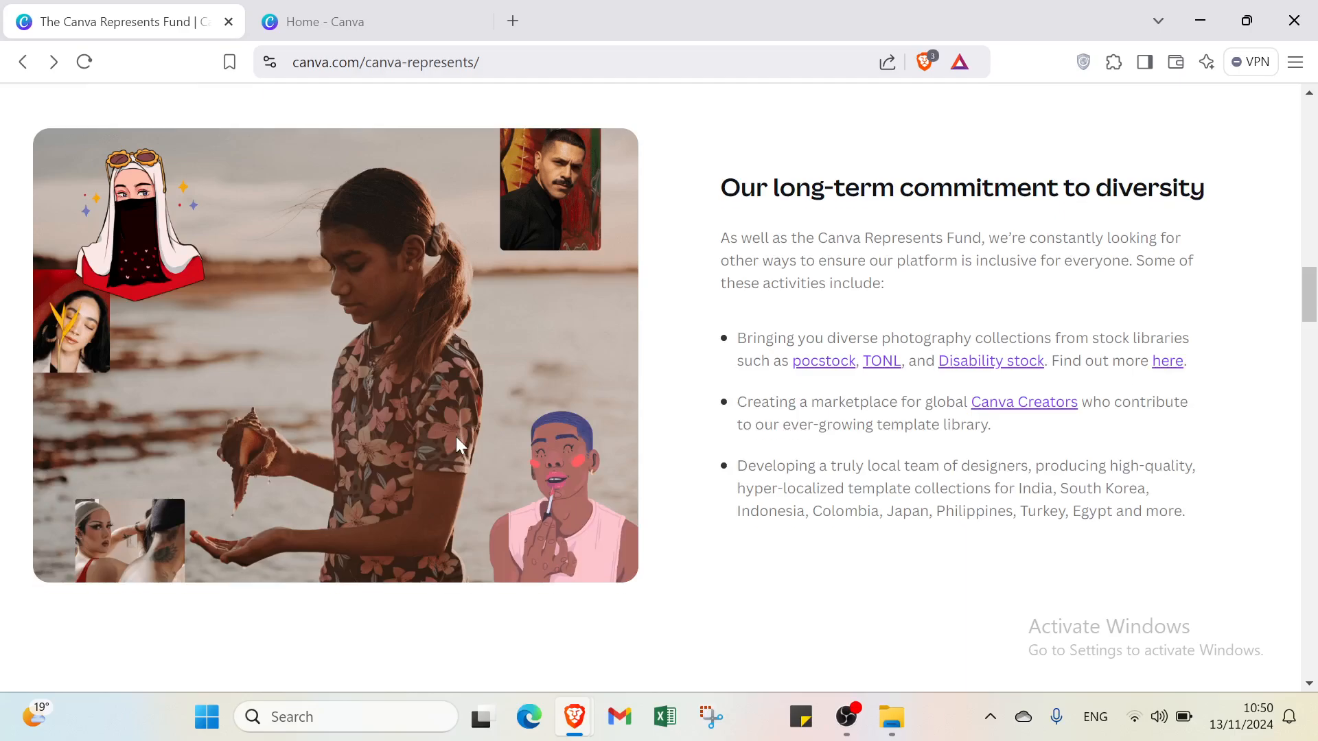
{"action": "scroll", "coordinate": [456, 437], "scroll_direction": "up", "scroll_amount": 15}
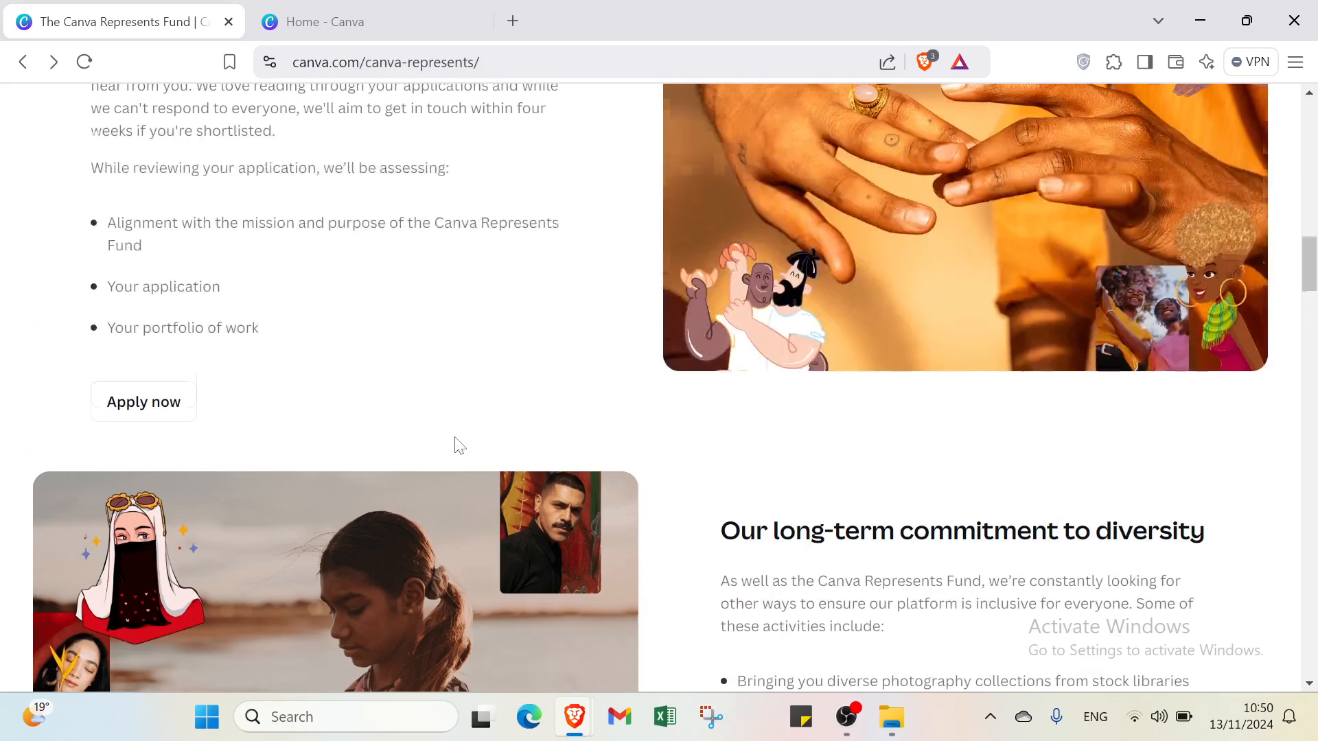
{"action": "scroll", "coordinate": [454, 438], "scroll_direction": "up", "scroll_amount": 7}
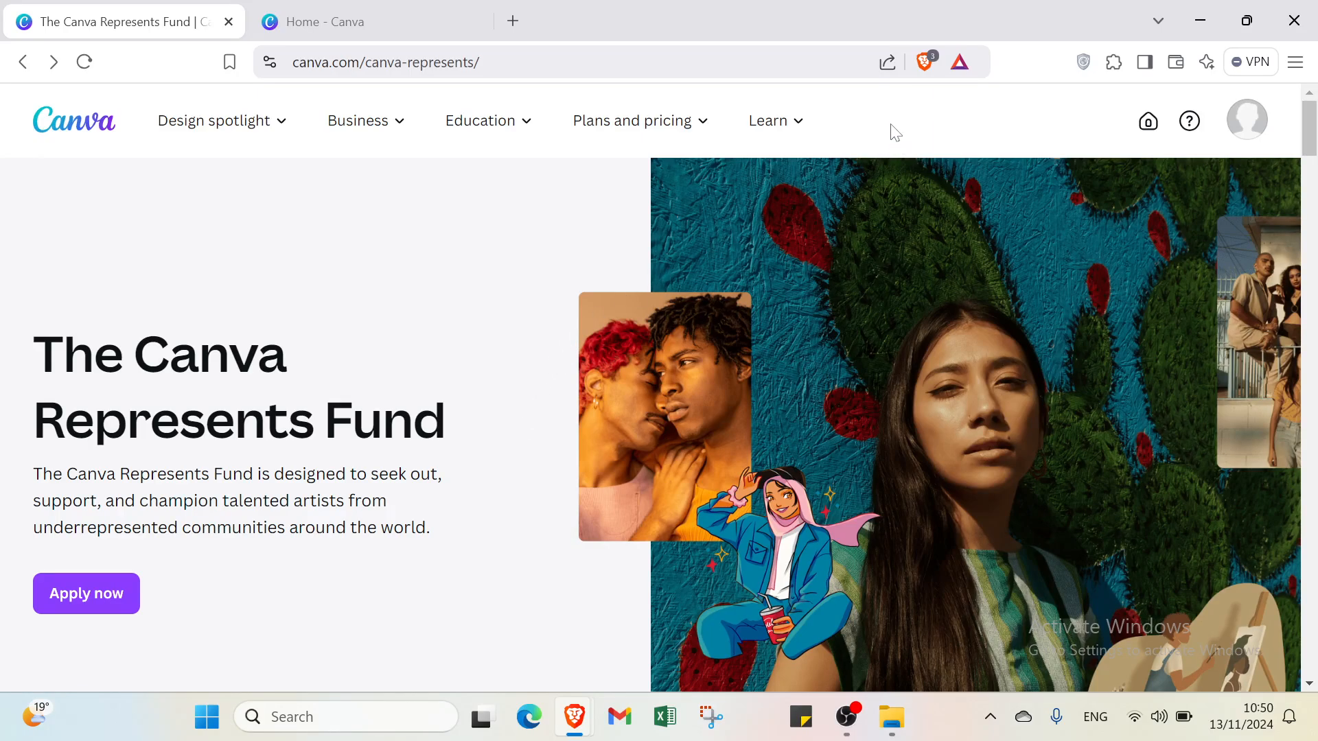
{"action": "left_click", "coordinate": [414, 14]}
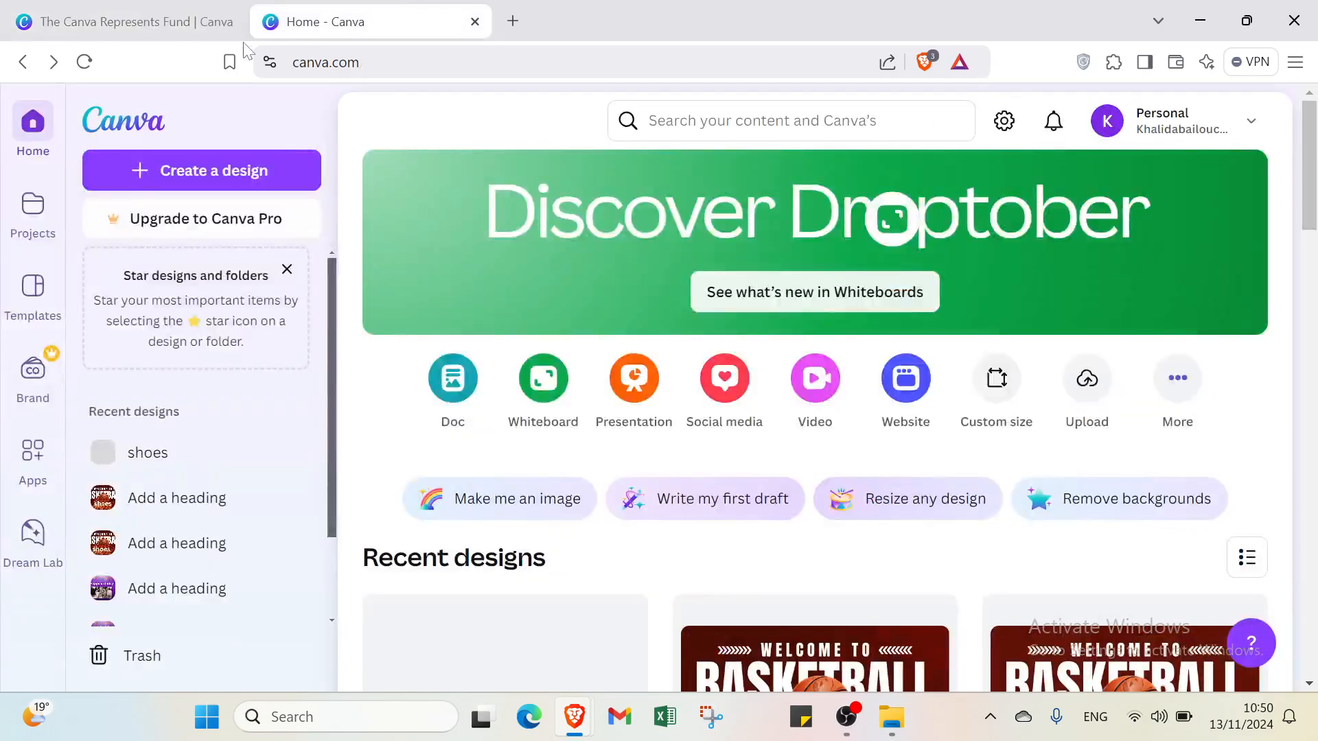
{"action": "left_click", "coordinate": [182, 17]}
{"action": "mouse_move", "coordinate": [220, 121]}
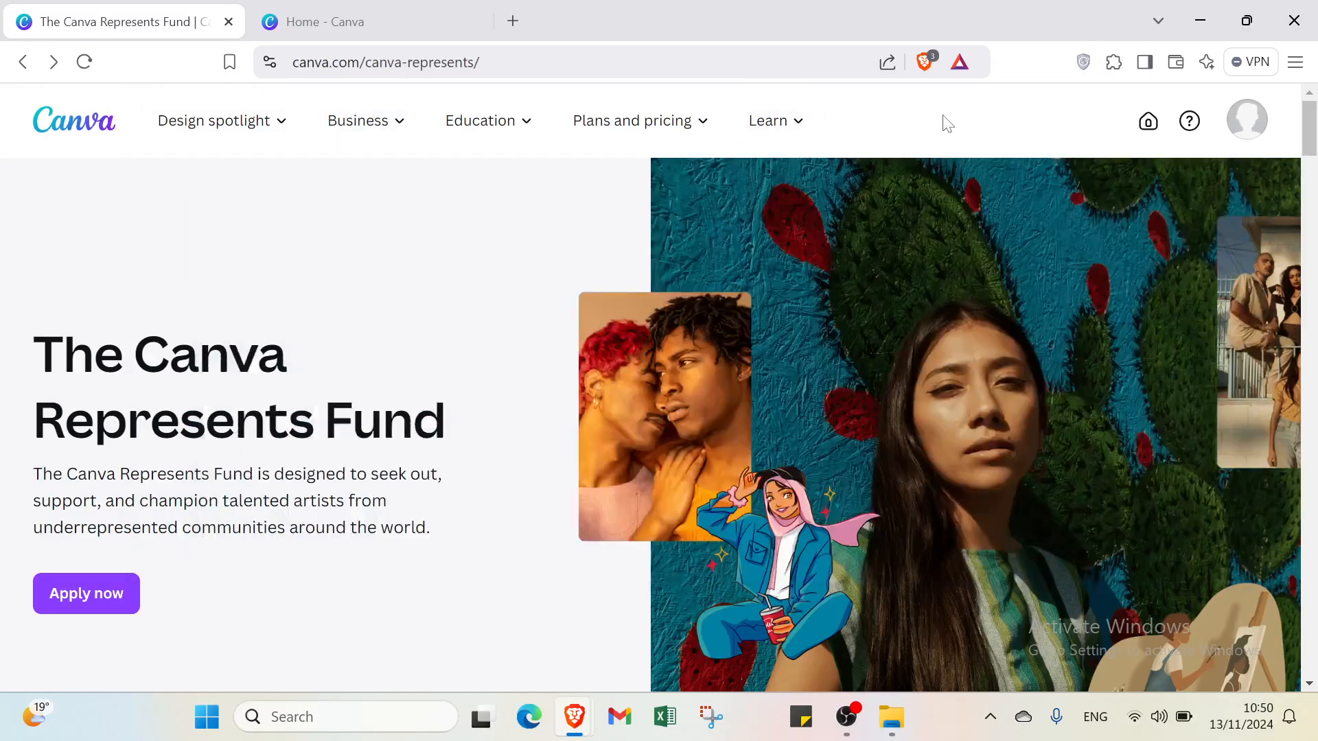
{"action": "left_click", "coordinate": [1232, 137]}
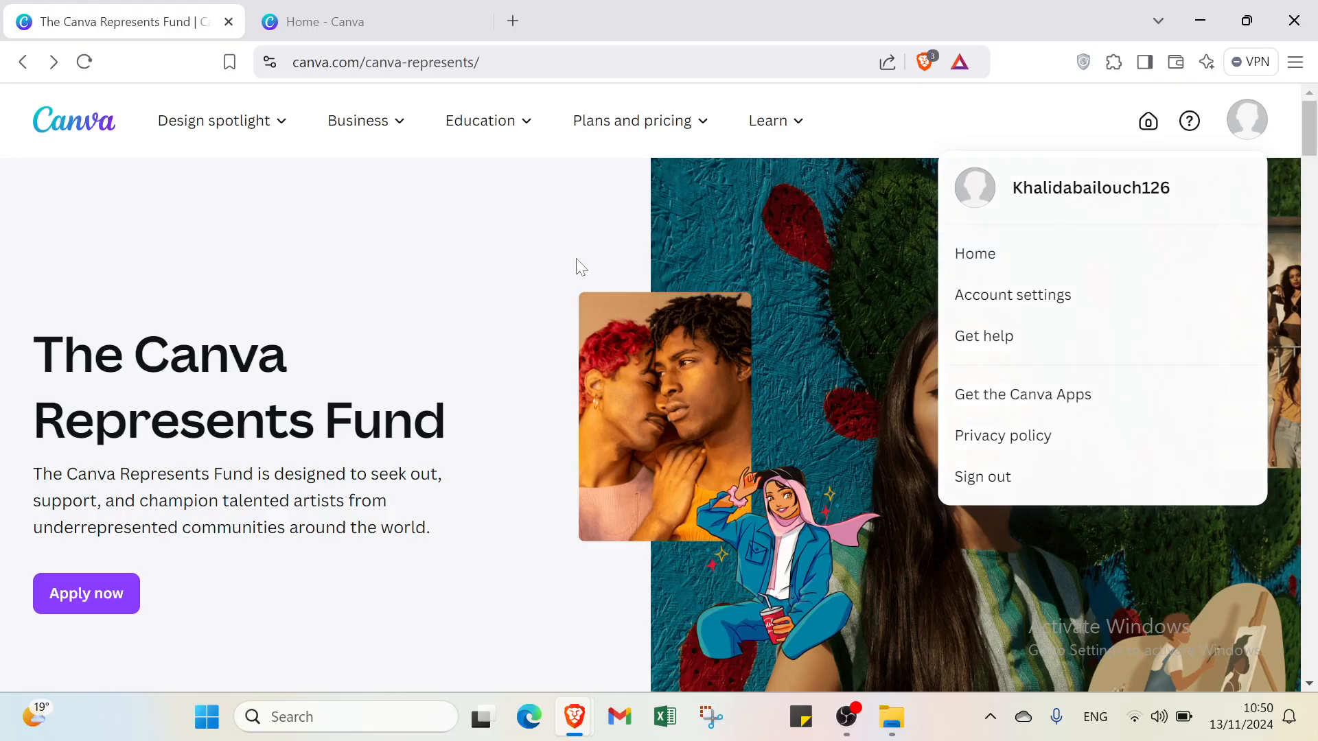
{"action": "left_click", "coordinate": [381, 15]}
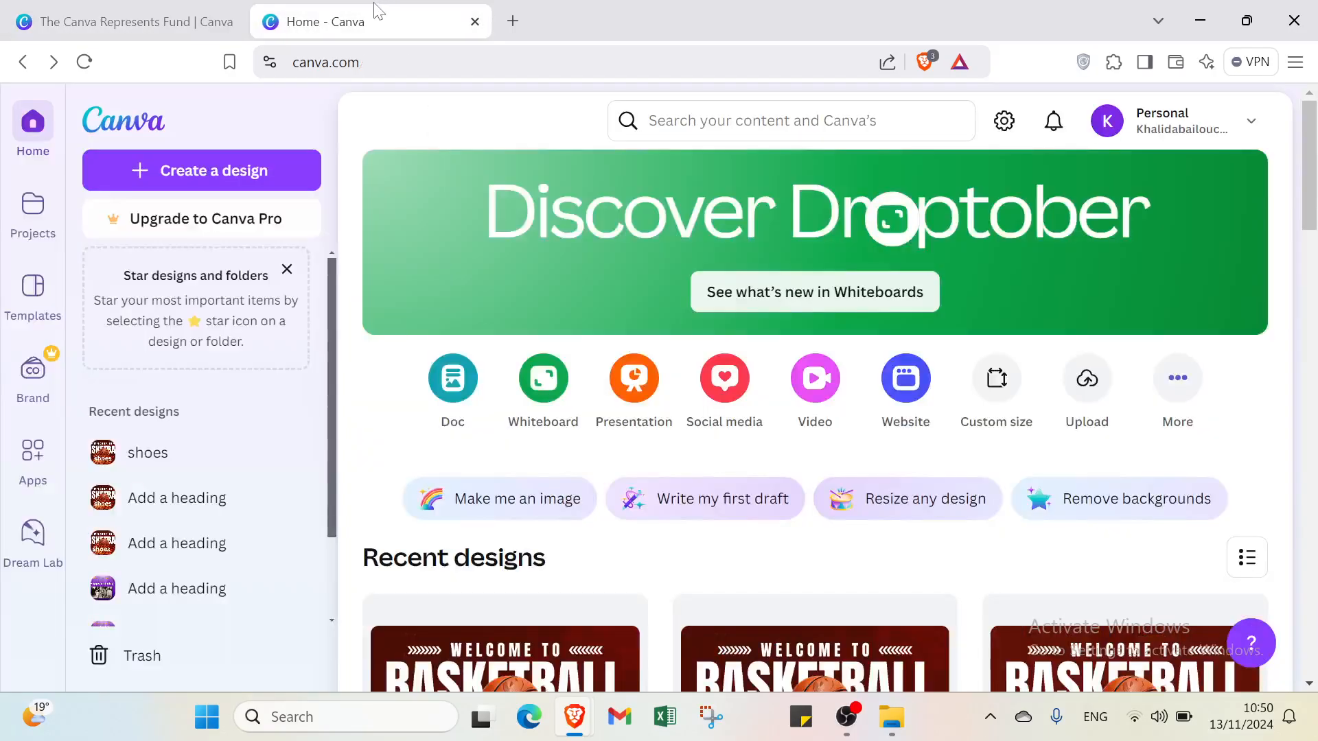
{"action": "left_click", "coordinate": [103, 10]}
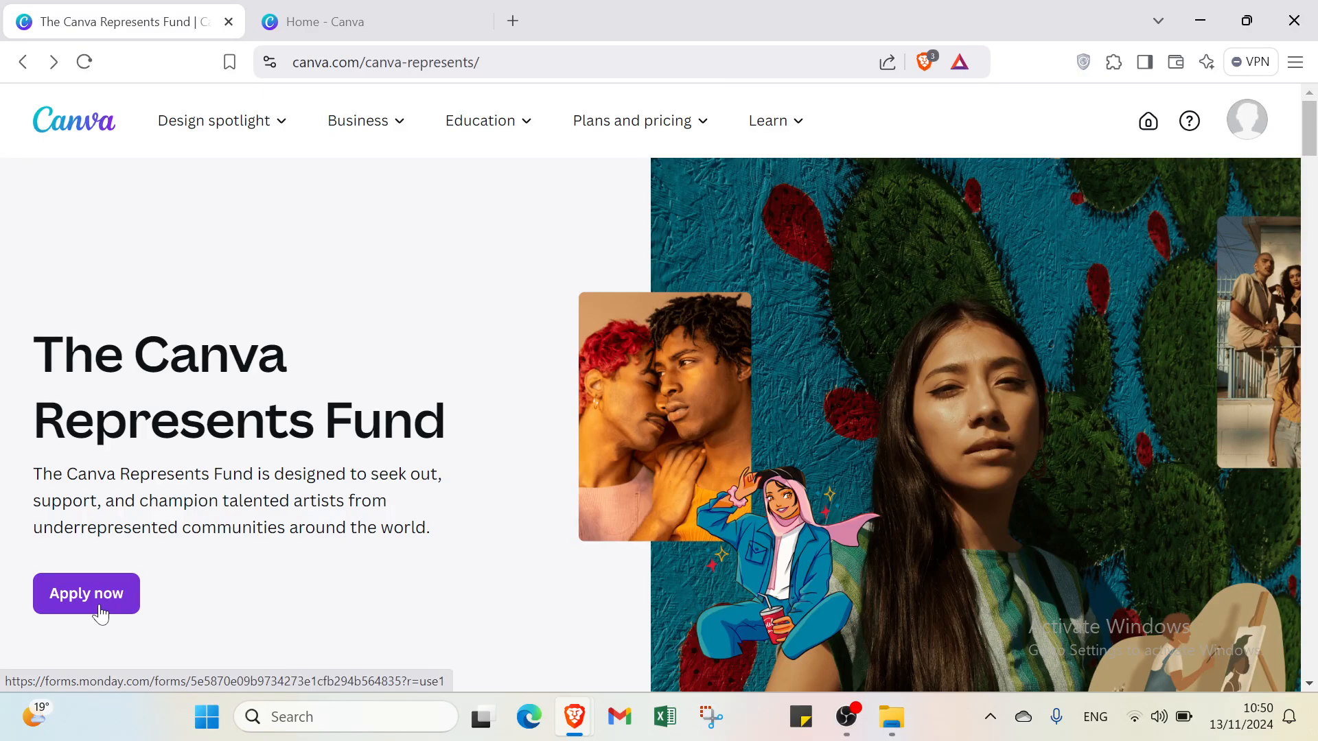
Search for "reels" from the Canva home page and browse the full list of matching Canva Templates
{"action": "left_click", "coordinate": [356, 29]}
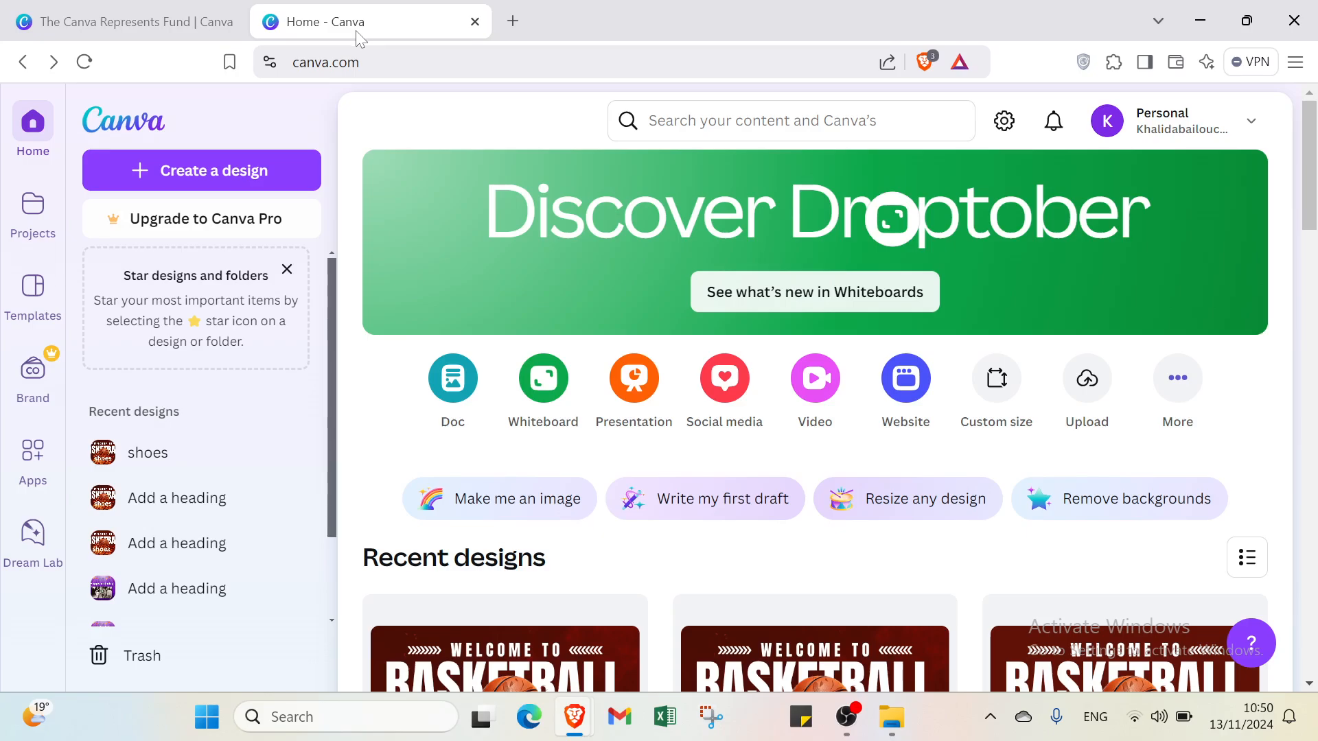
{"action": "left_click", "coordinate": [649, 121]}
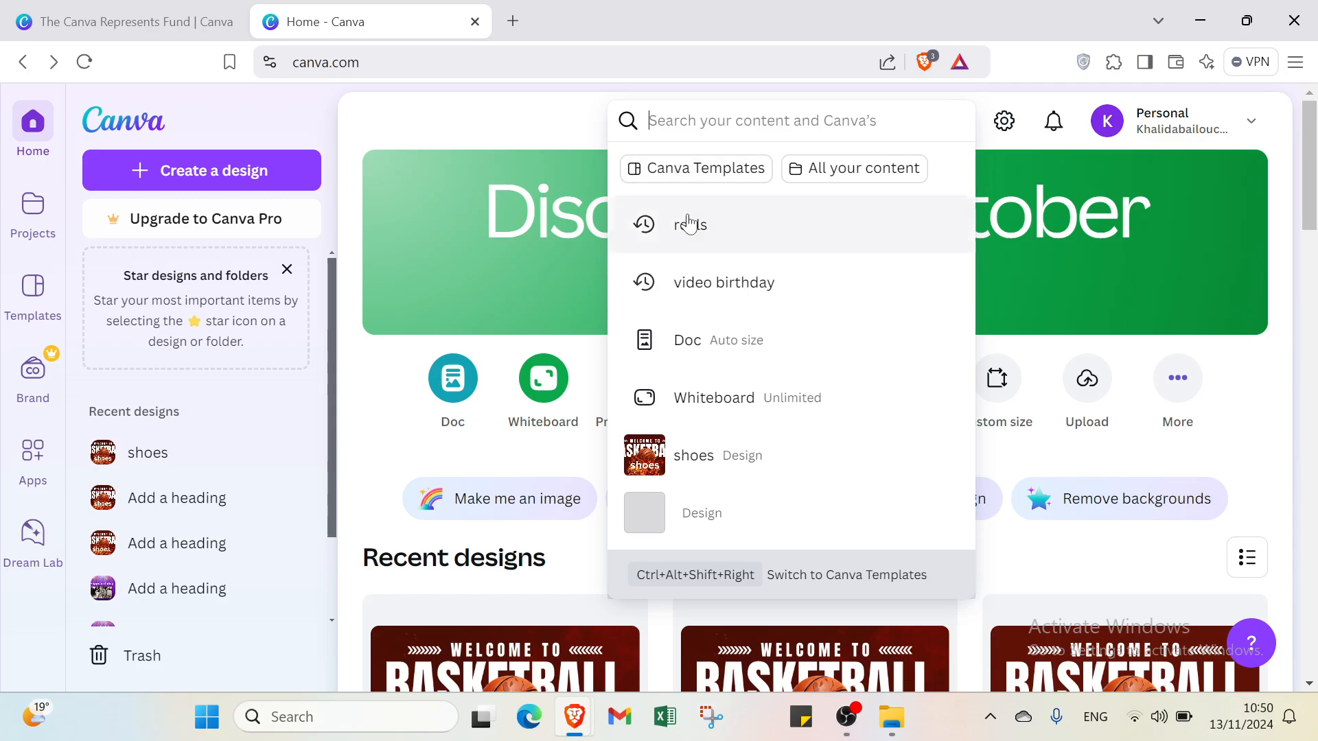
{"action": "left_click", "coordinate": [690, 223]}
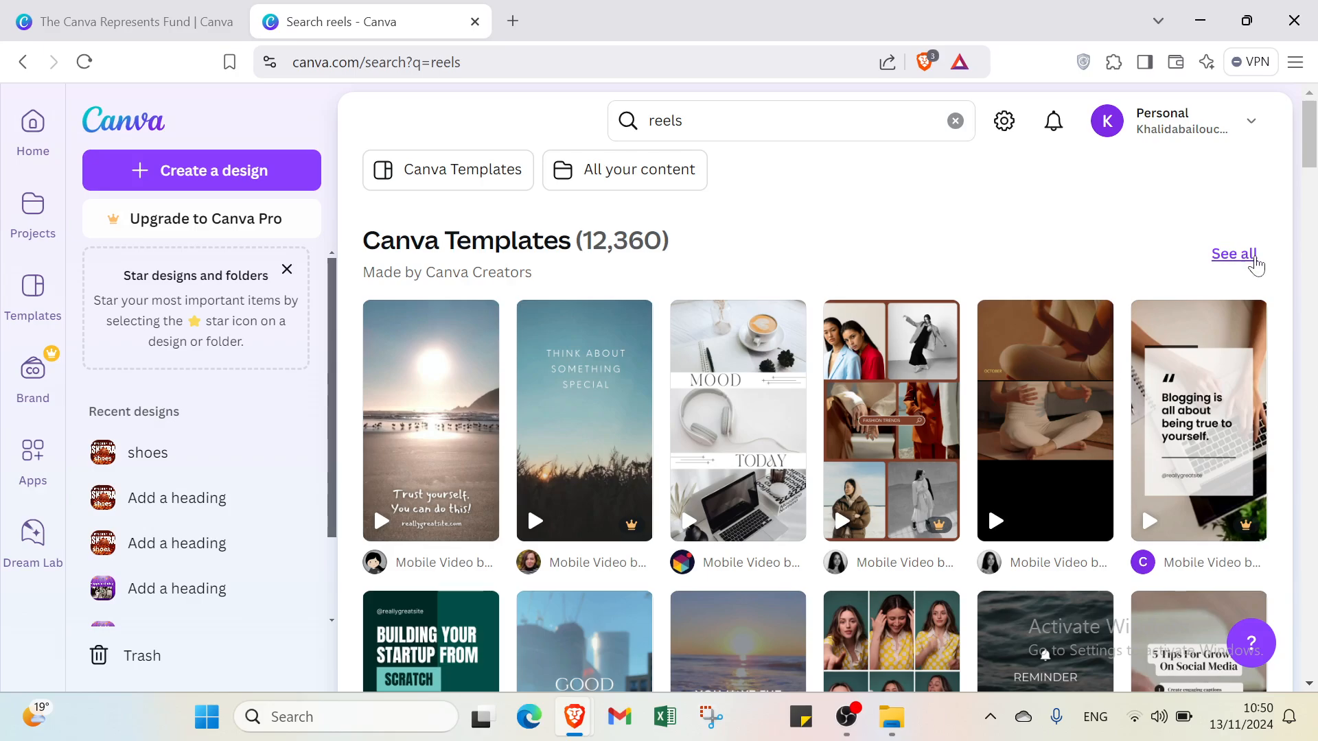
{"action": "left_click", "coordinate": [1253, 254]}
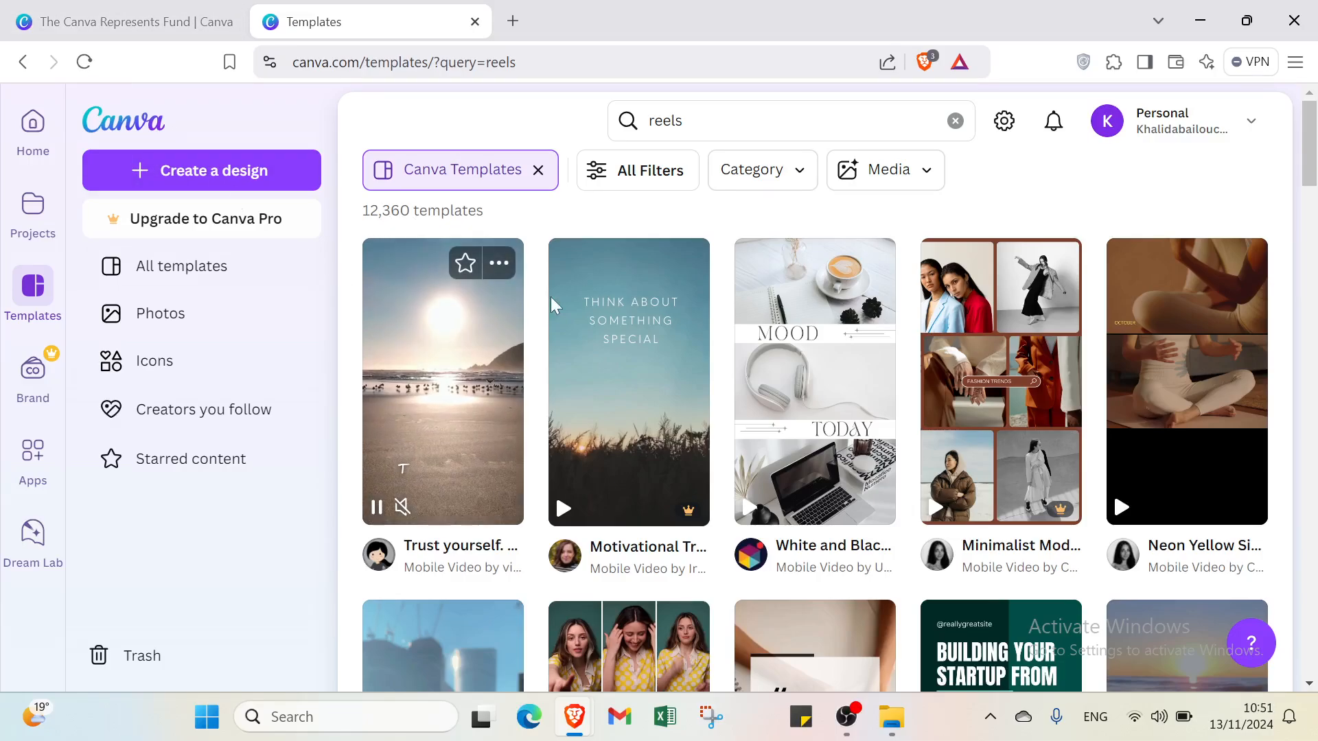
{"action": "scroll", "coordinate": [606, 319], "scroll_direction": "down", "scroll_amount": 3}
{"action": "scroll", "coordinate": [606, 319], "scroll_direction": "down", "scroll_amount": 10}
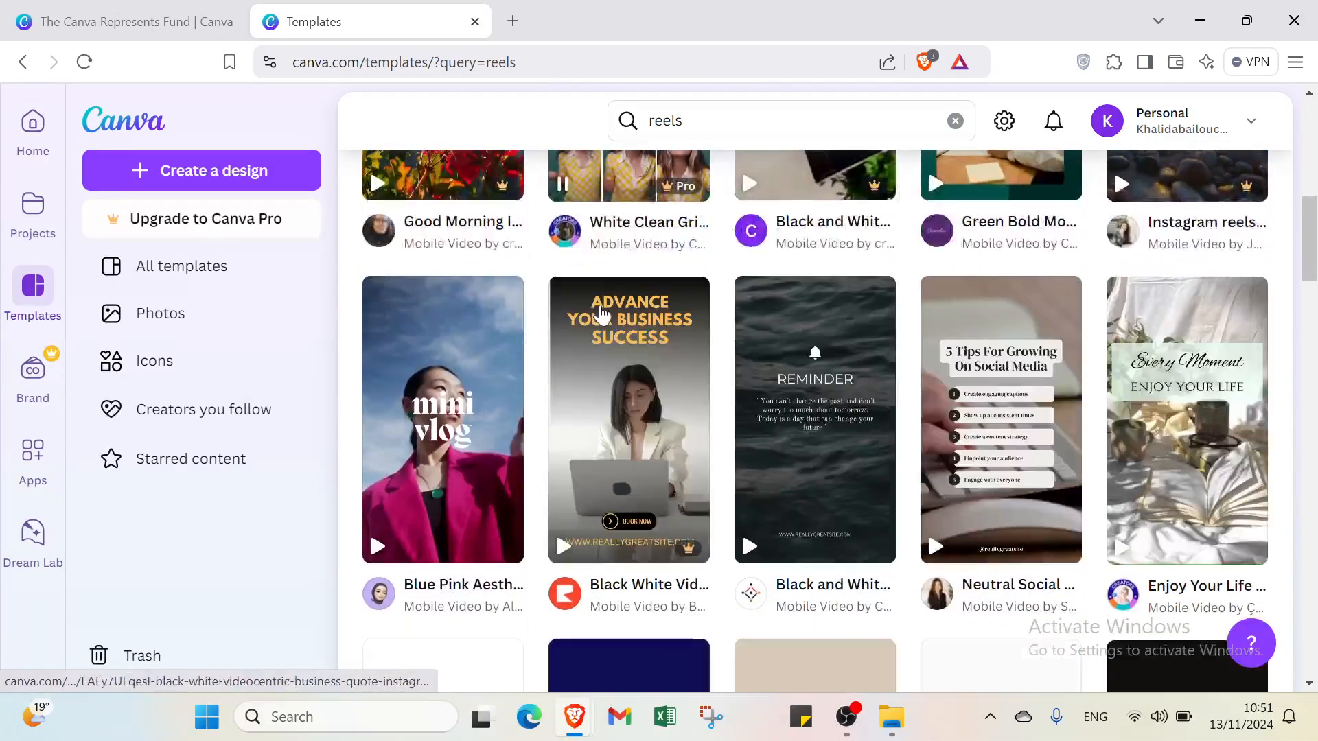
{"action": "scroll", "coordinate": [599, 309], "scroll_direction": "down", "scroll_amount": 7}
{"action": "scroll", "coordinate": [597, 303], "scroll_direction": "up", "scroll_amount": 10}
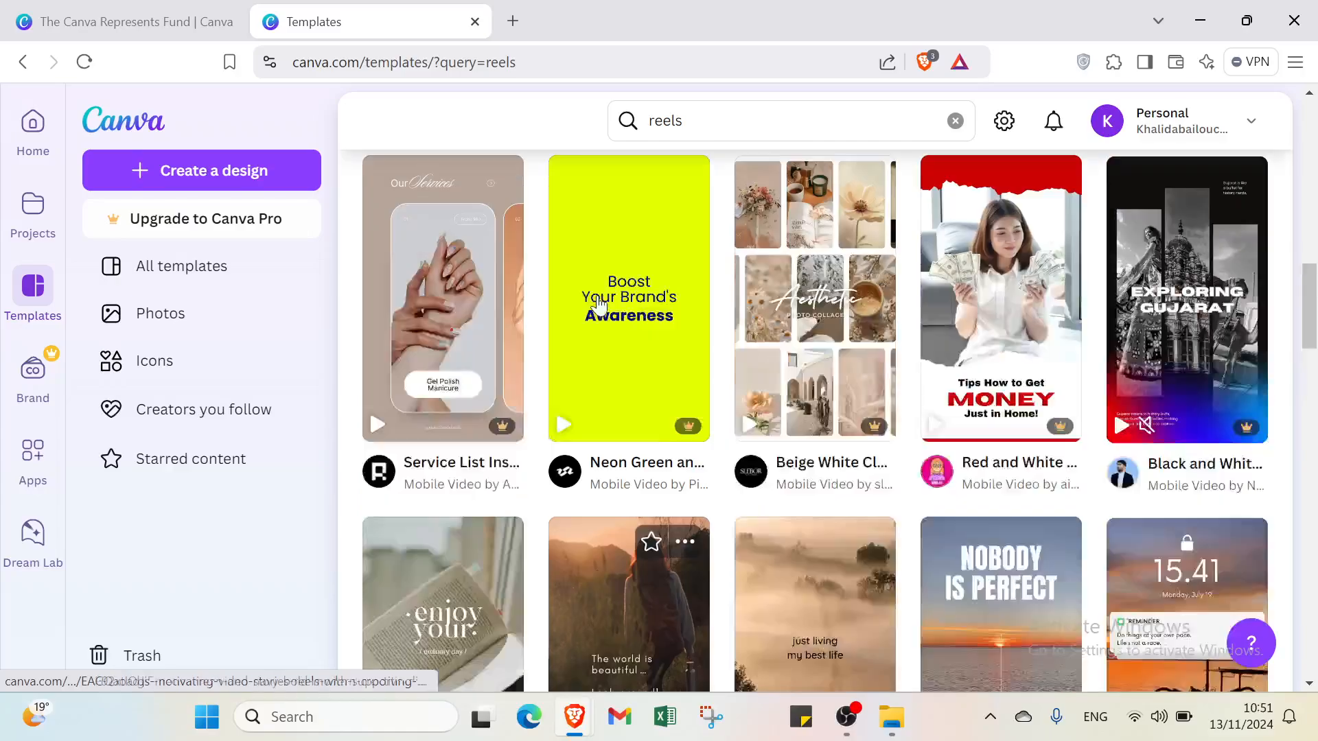
{"action": "scroll", "coordinate": [597, 298], "scroll_direction": "up", "scroll_amount": 10}
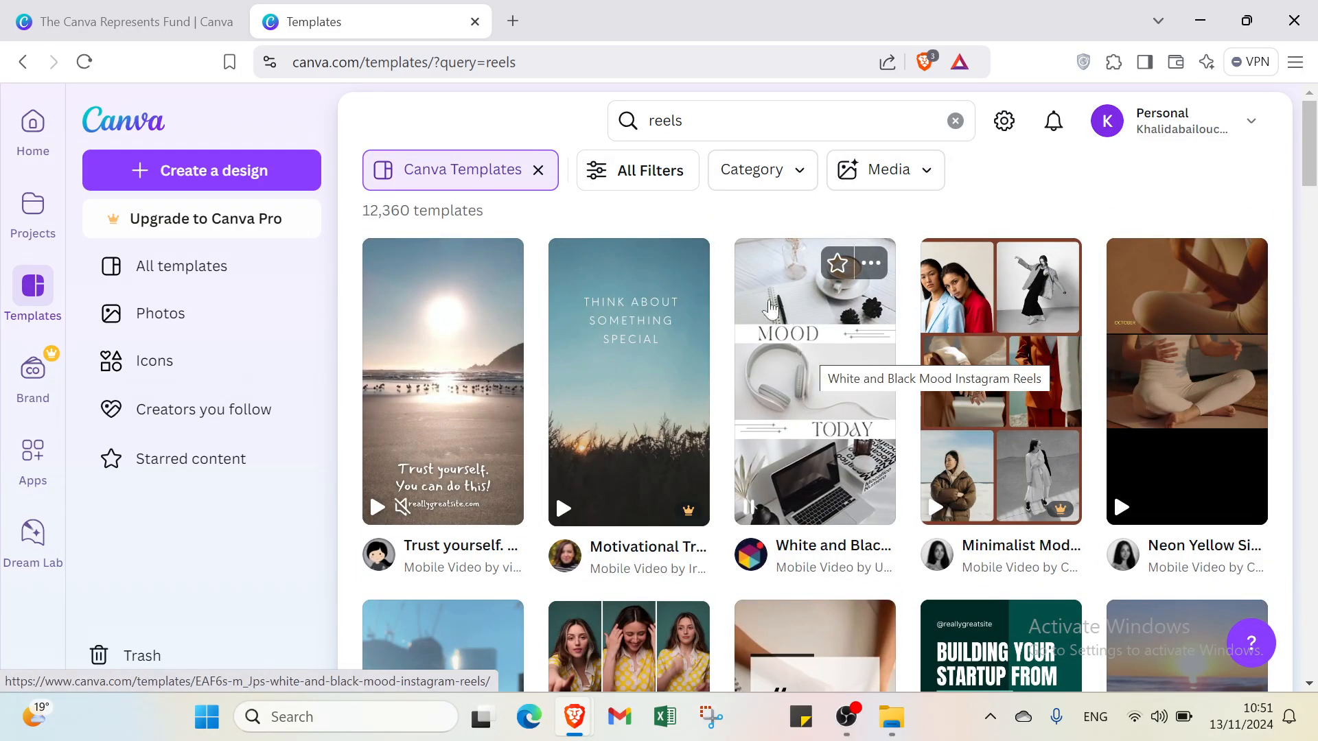
Open all template filters, expand the Business category and review the category, style, theme, language and feature options
{"action": "left_click", "coordinate": [643, 187]}
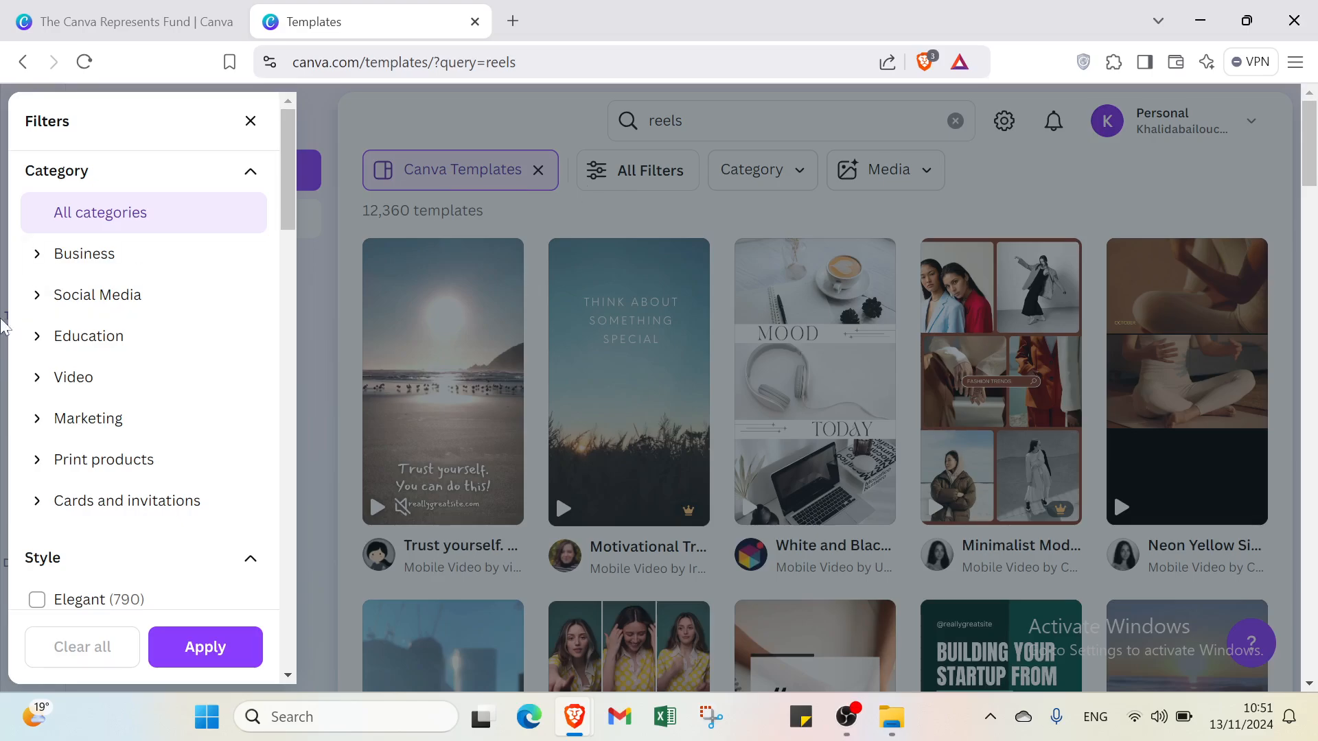
{"action": "left_click", "coordinate": [114, 276]}
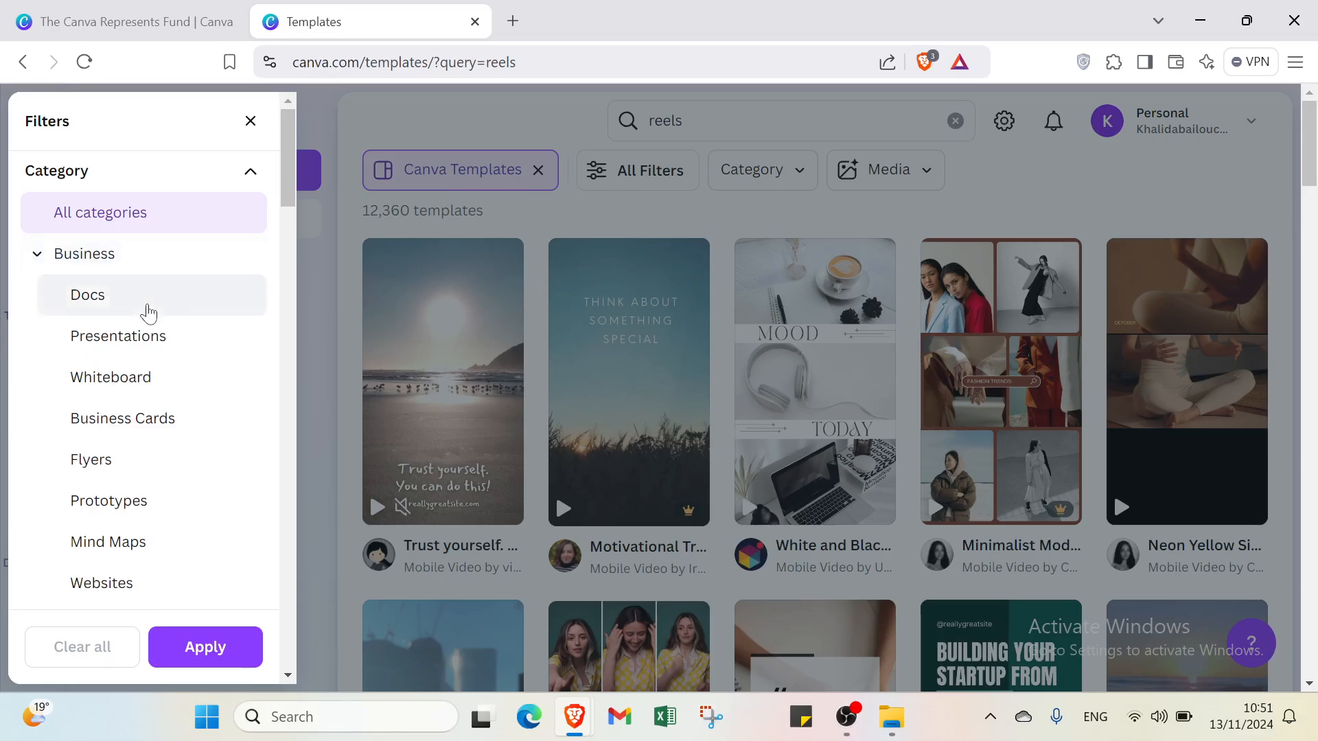
{"action": "scroll", "coordinate": [133, 278], "scroll_direction": "down", "scroll_amount": 9}
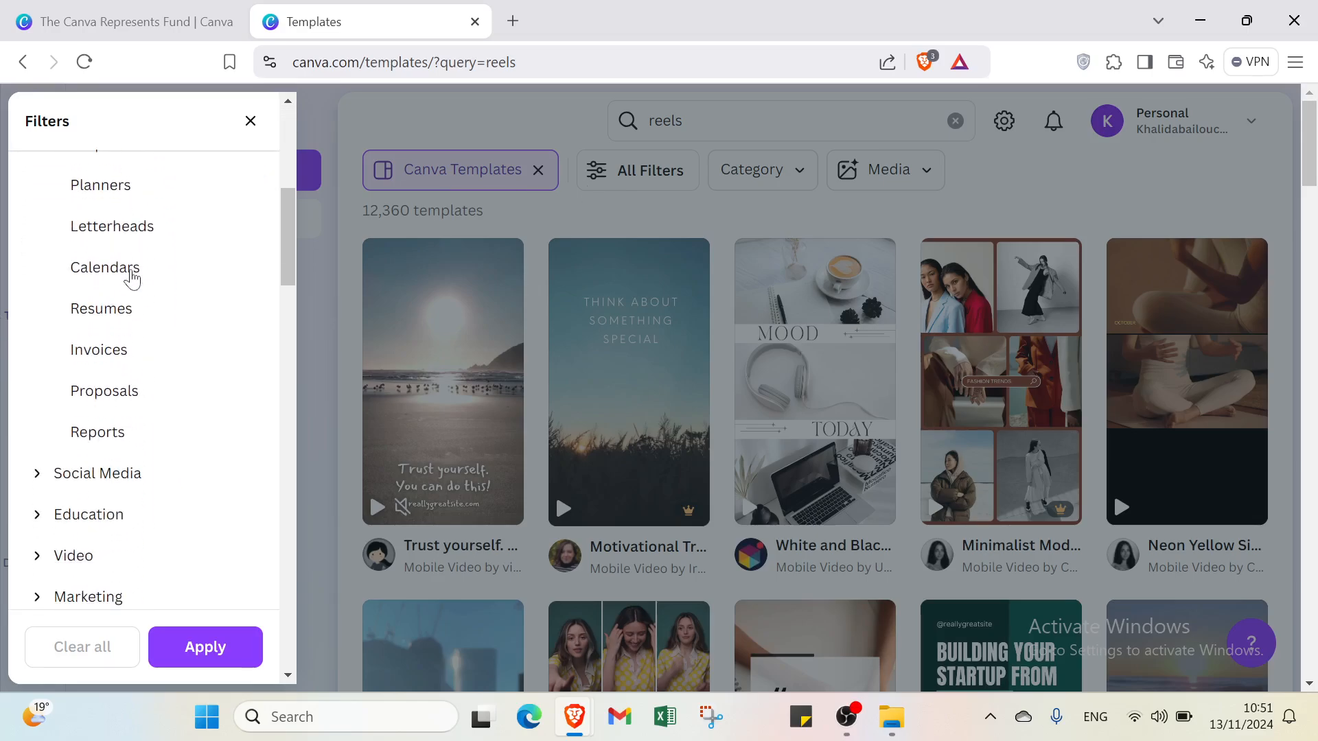
{"action": "scroll", "coordinate": [118, 377], "scroll_direction": "down", "scroll_amount": 2}
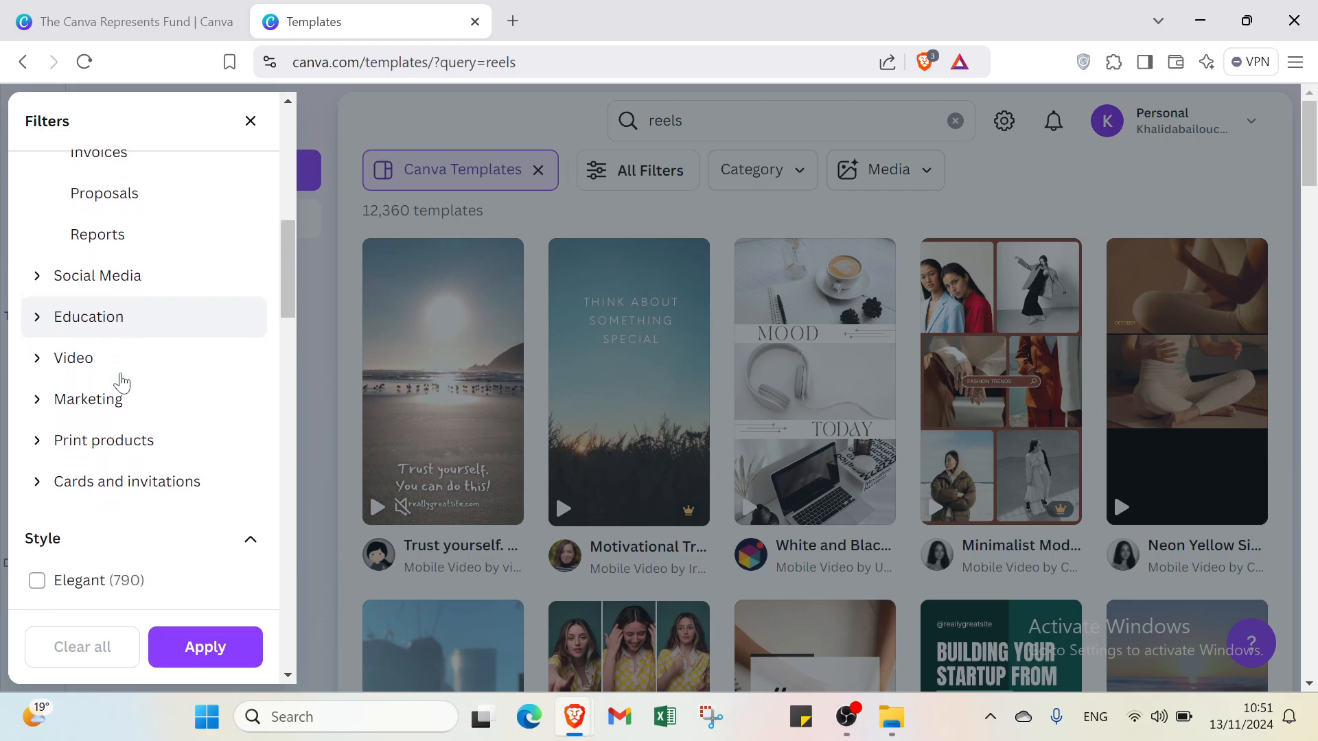
{"action": "scroll", "coordinate": [117, 369], "scroll_direction": "down", "scroll_amount": 2}
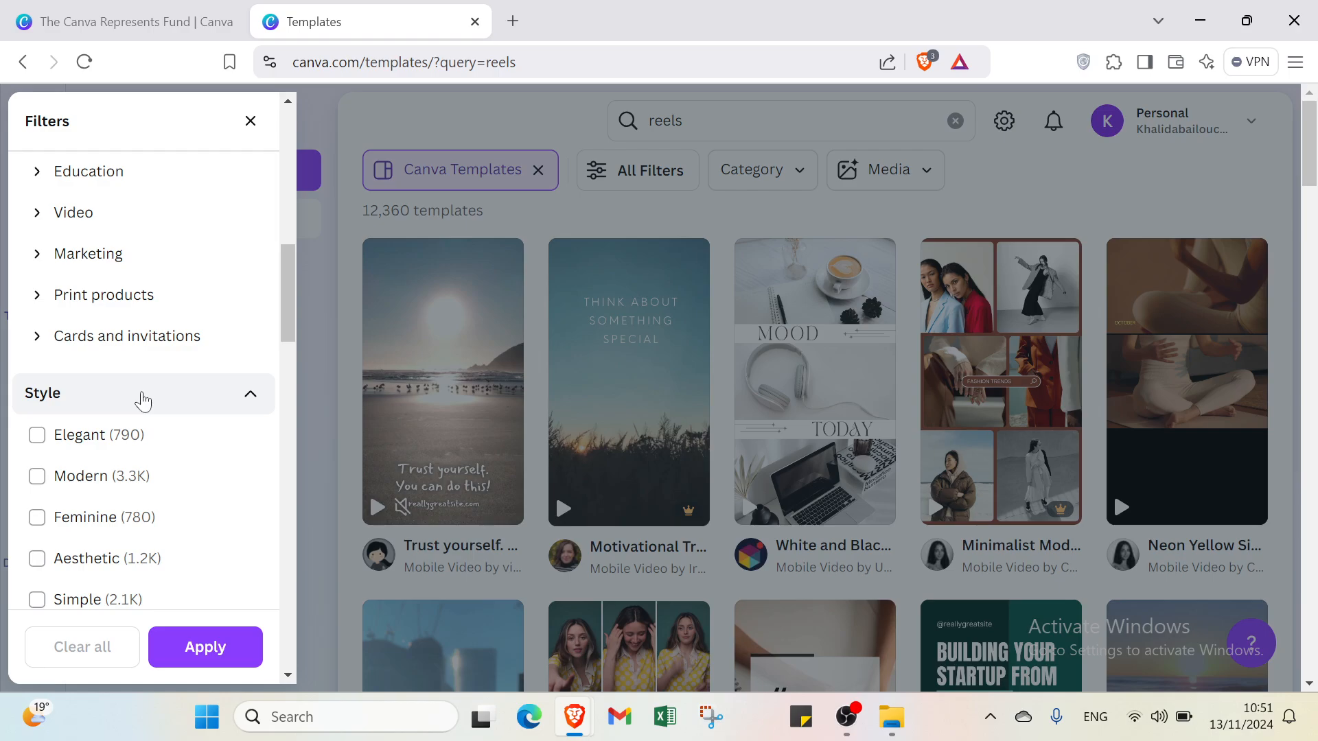
{"action": "scroll", "coordinate": [140, 402], "scroll_direction": "down", "scroll_amount": 5}
{"action": "left_click", "coordinate": [170, 227]}
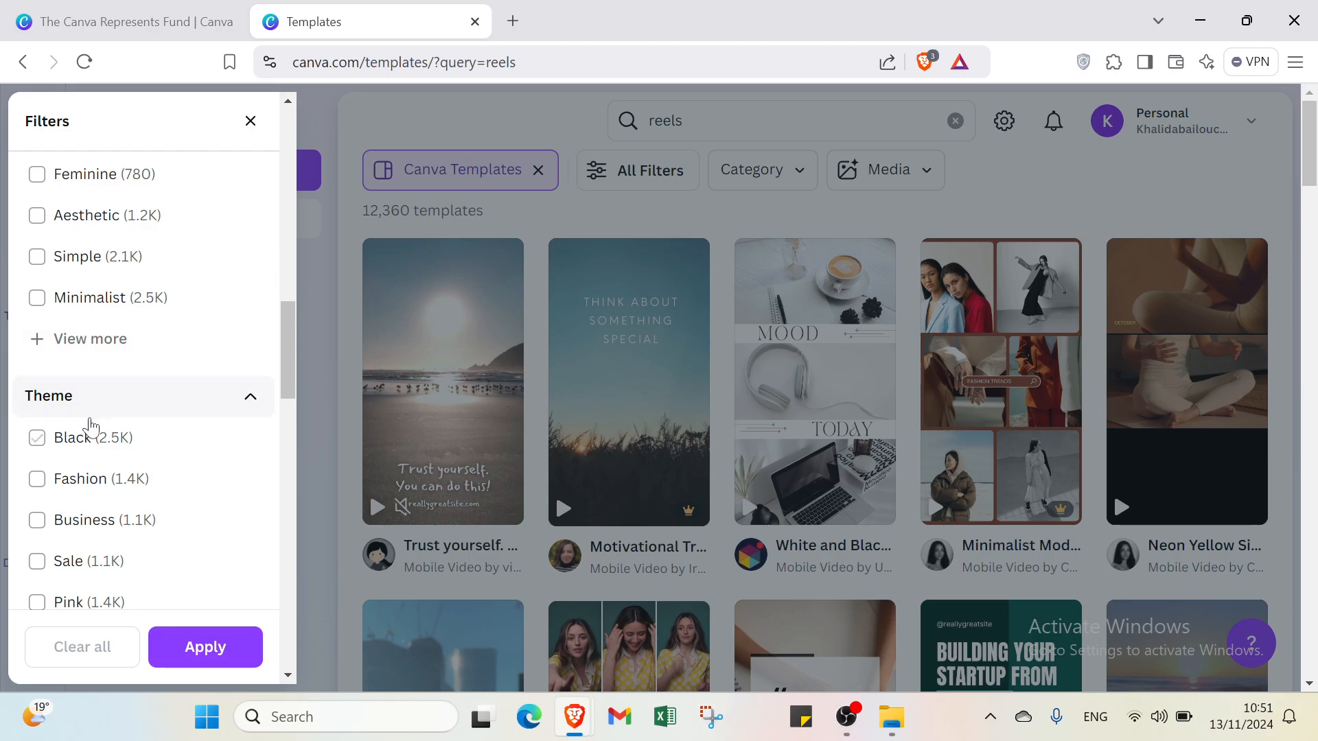
{"action": "scroll", "coordinate": [87, 355], "scroll_direction": "down", "scroll_amount": 2}
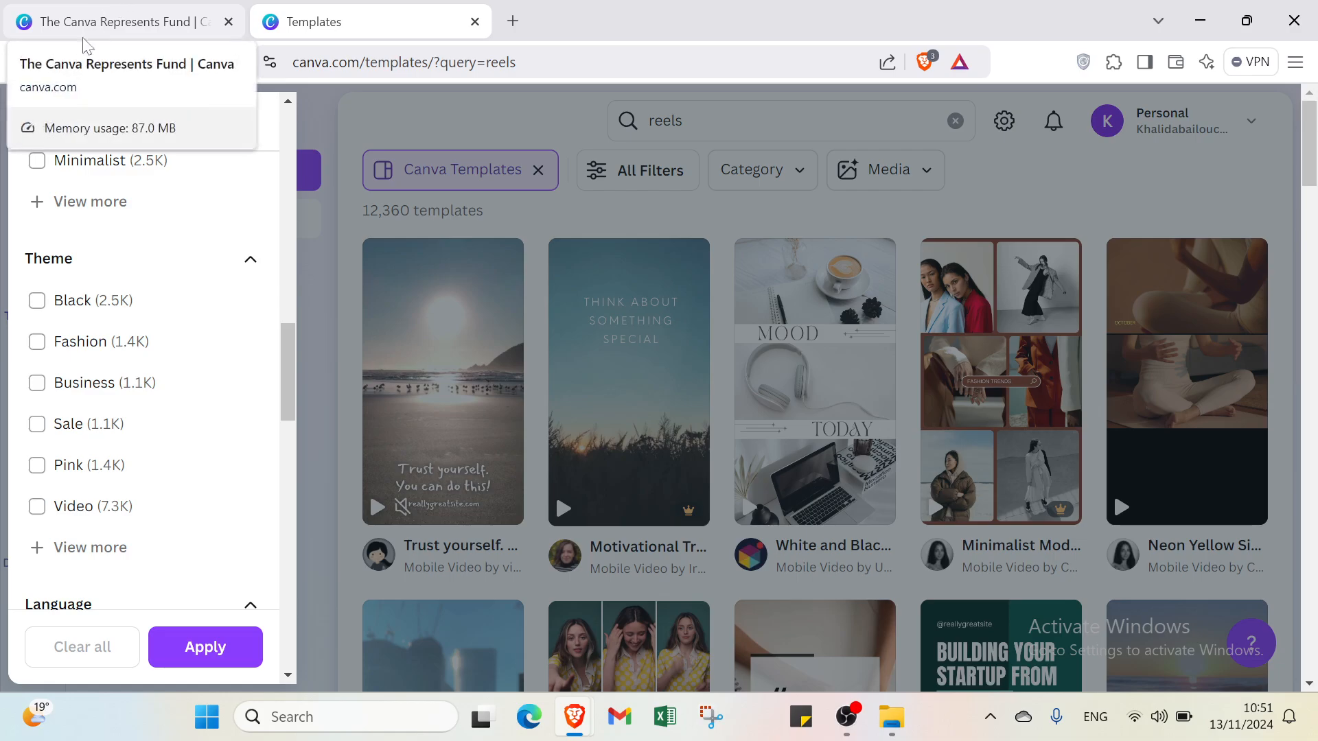
{"action": "scroll", "coordinate": [126, 377], "scroll_direction": "down", "scroll_amount": 4}
{"action": "scroll", "coordinate": [127, 377], "scroll_direction": "down", "scroll_amount": 7}
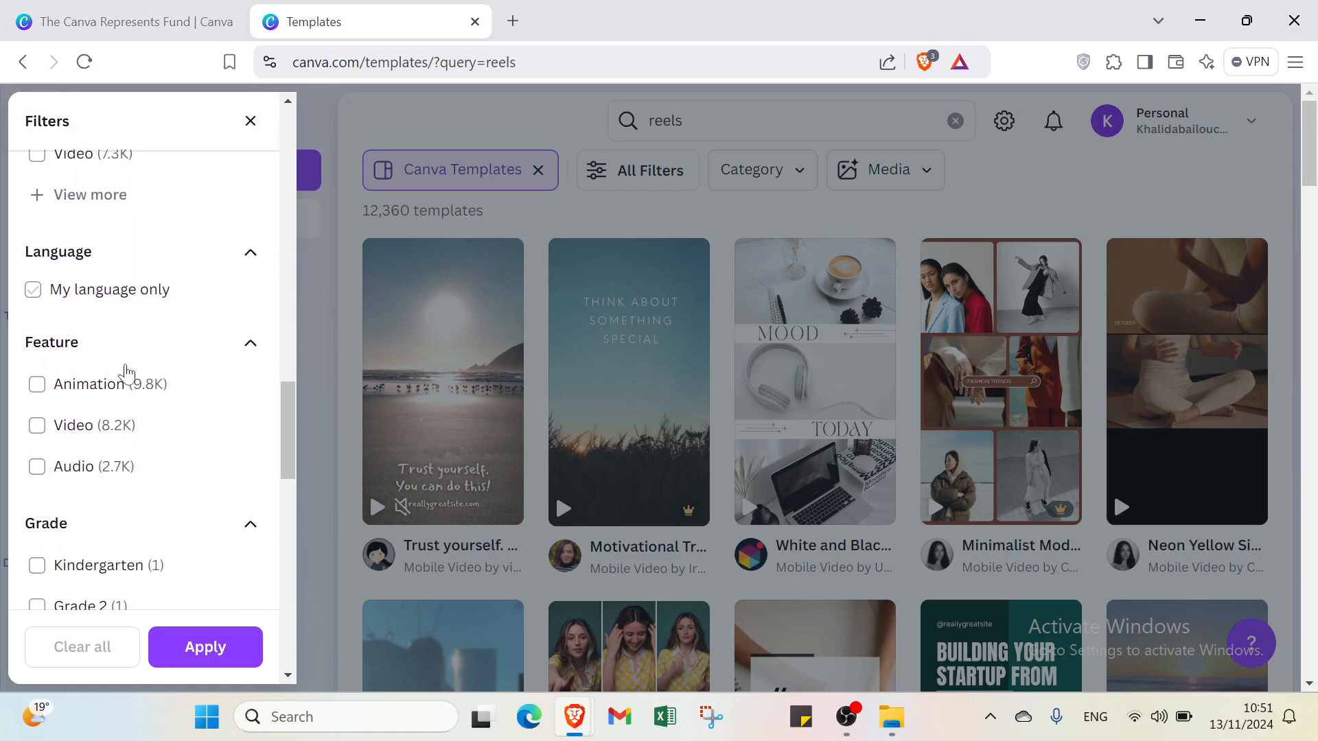
Filter the reels templates by Free price and white color (#ffffff), apply the filters and browse the filtered templates
{"action": "scroll", "coordinate": [123, 370], "scroll_direction": "down", "scroll_amount": 10}
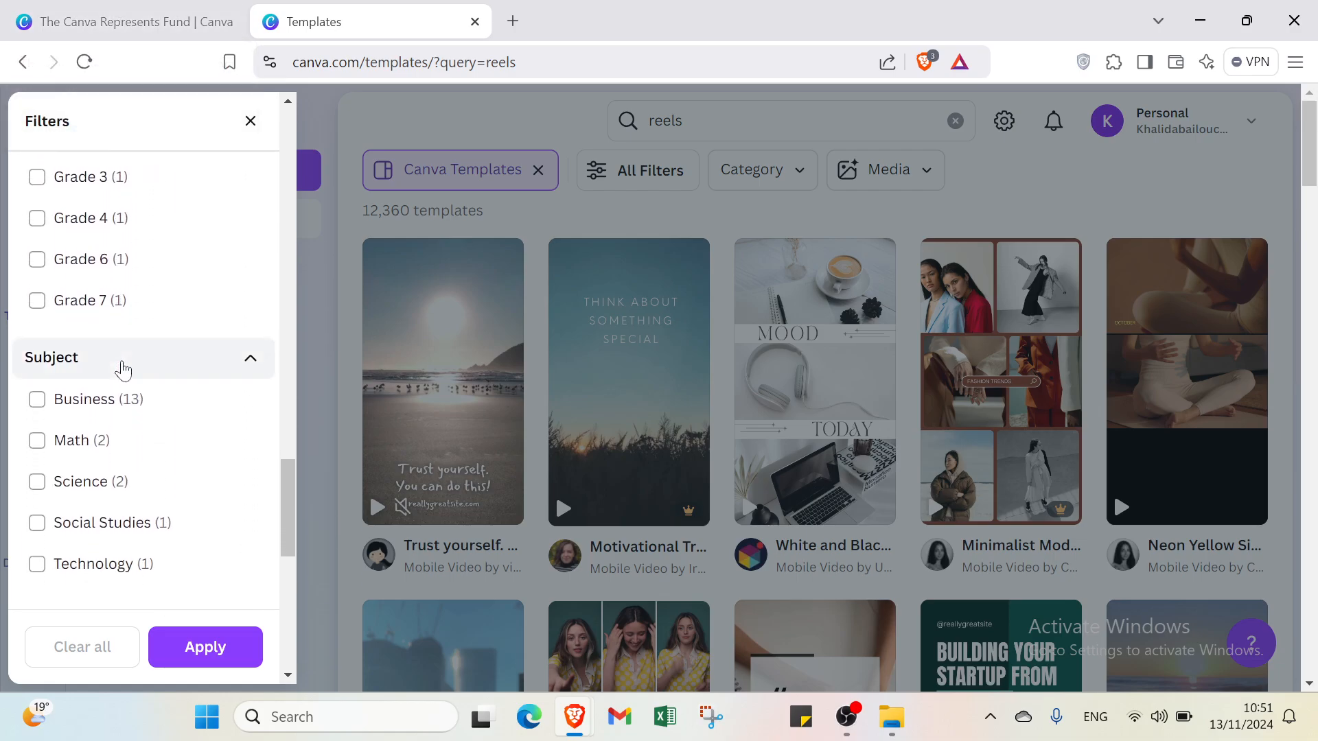
{"action": "left_click", "coordinate": [107, 384]}
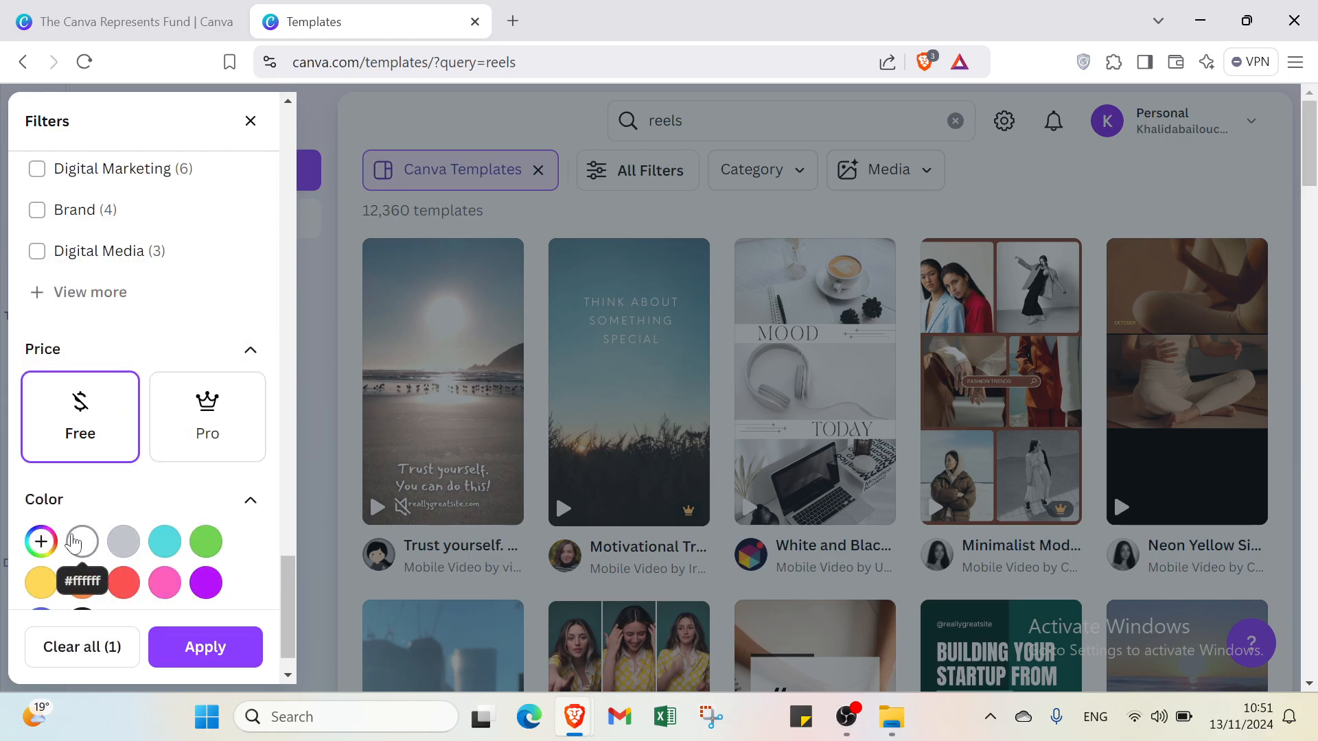
{"action": "left_click", "coordinate": [83, 542]}
{"action": "left_click", "coordinate": [248, 645]}
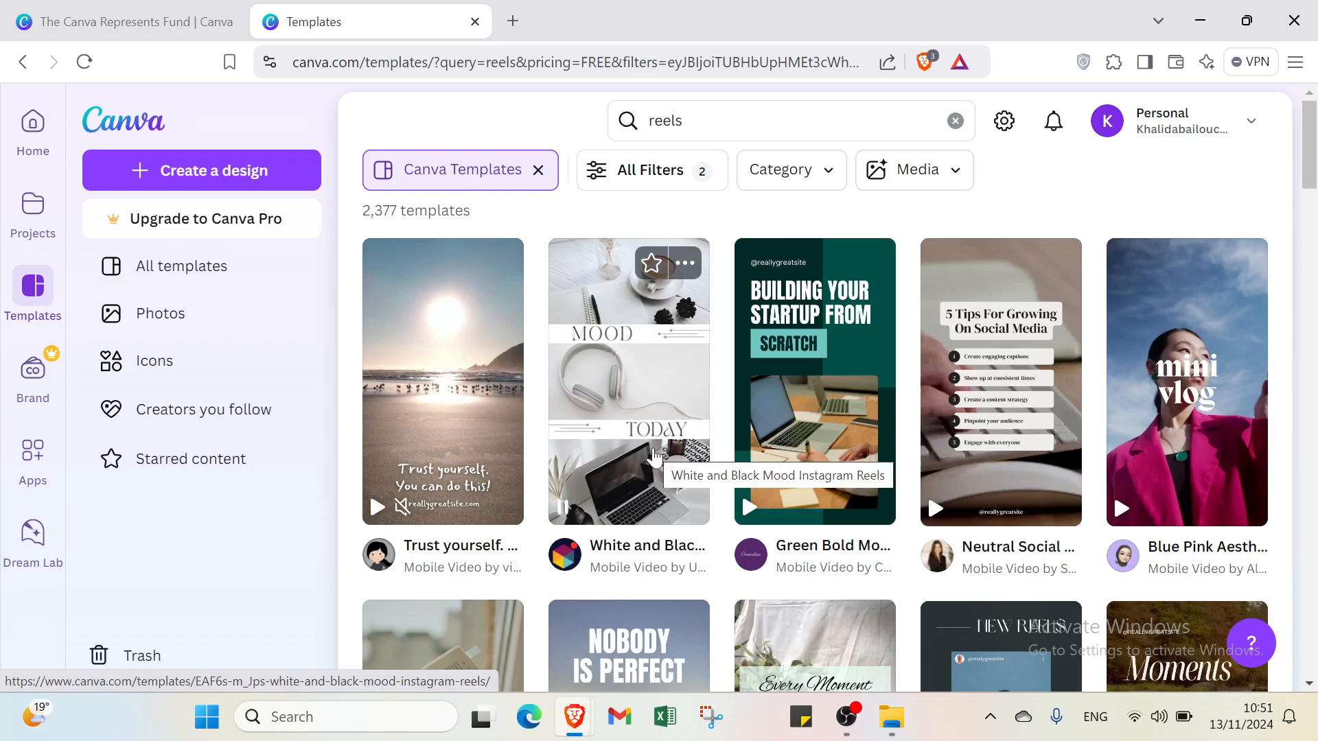
{"action": "scroll", "coordinate": [786, 447], "scroll_direction": "down", "scroll_amount": 12}
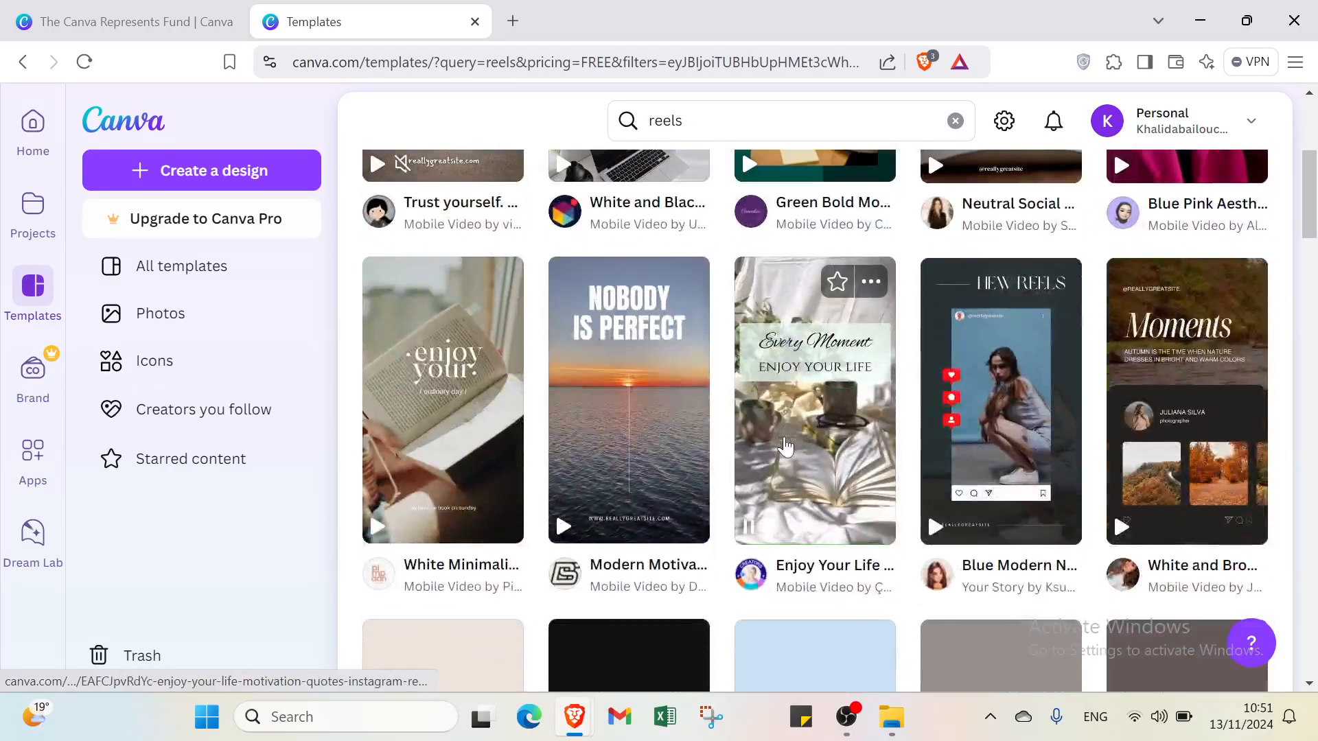
{"action": "scroll", "coordinate": [785, 447], "scroll_direction": "down", "scroll_amount": 7}
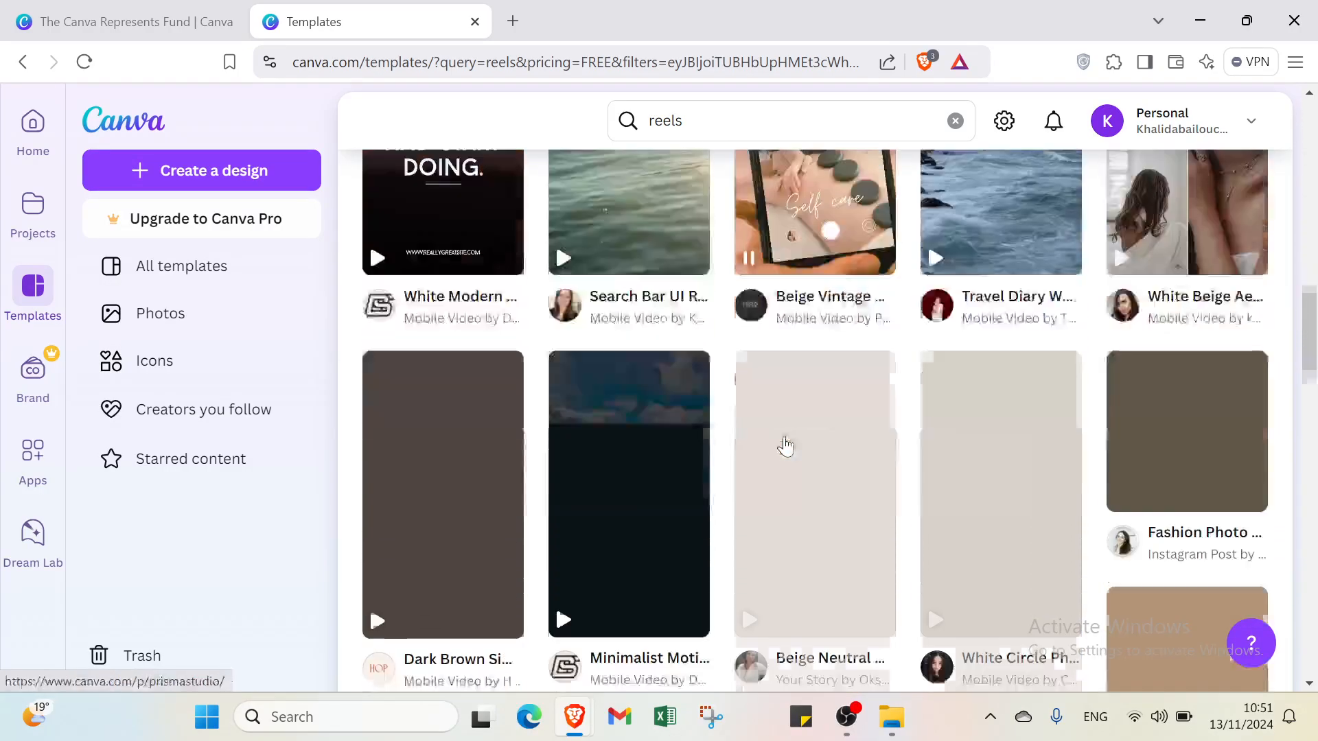
Return to the Canva home page and create a blank Video (1080p) design from the Videos category
{"action": "scroll", "coordinate": [369, 567], "scroll_direction": "up", "scroll_amount": 5}
{"action": "left_click", "coordinate": [44, 147]}
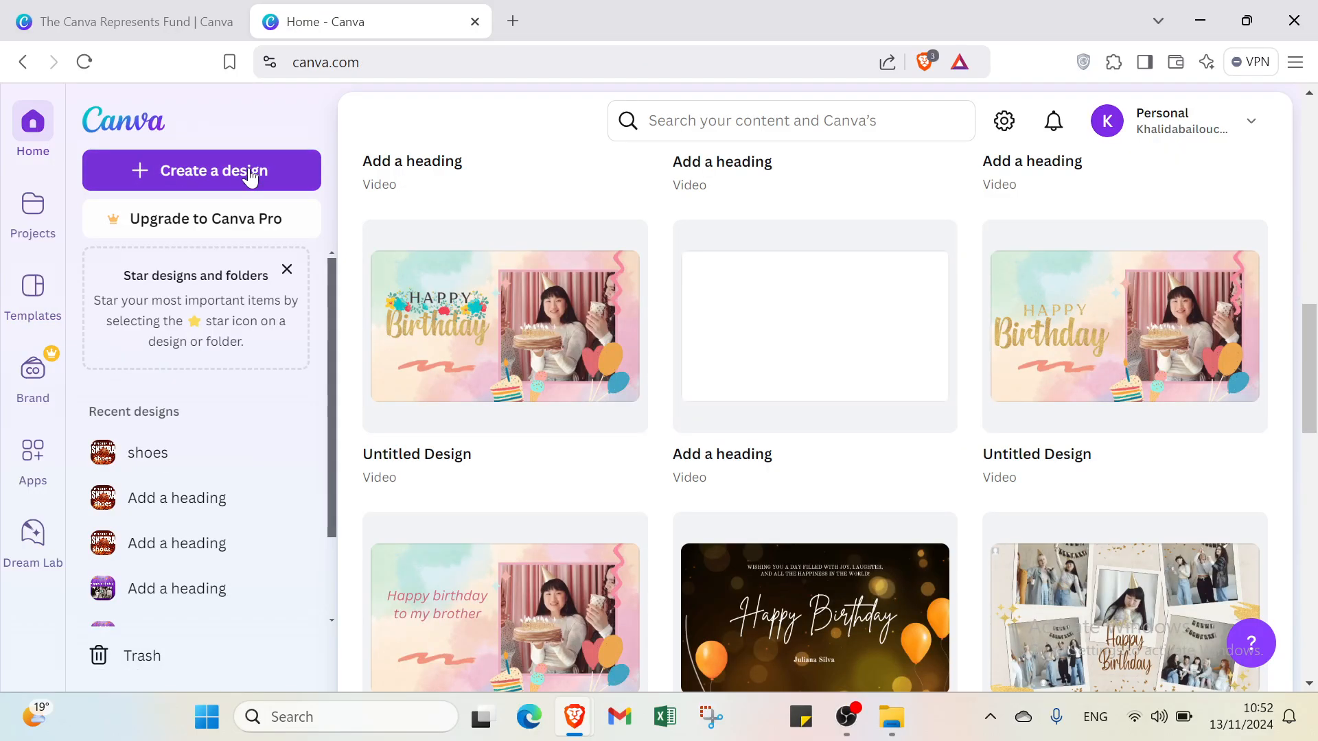
{"action": "left_click", "coordinate": [251, 177]}
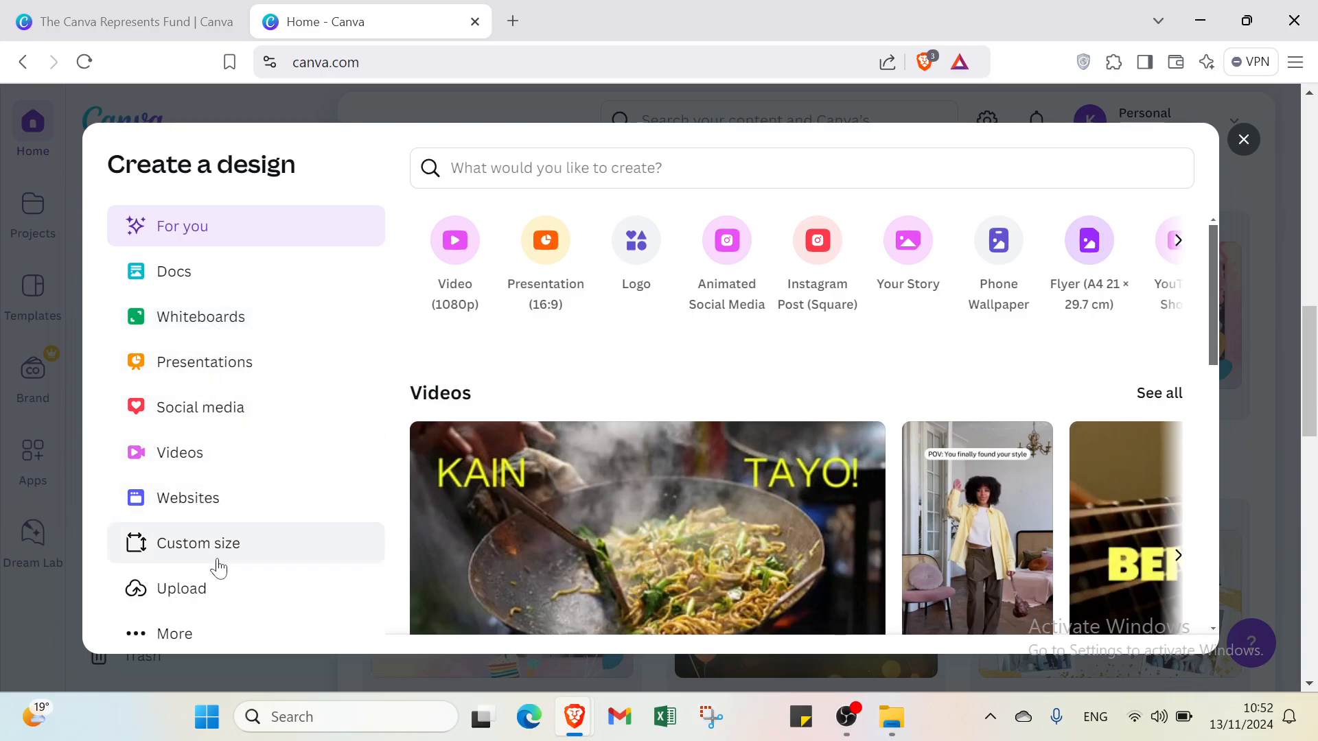
{"action": "left_click", "coordinate": [205, 558]}
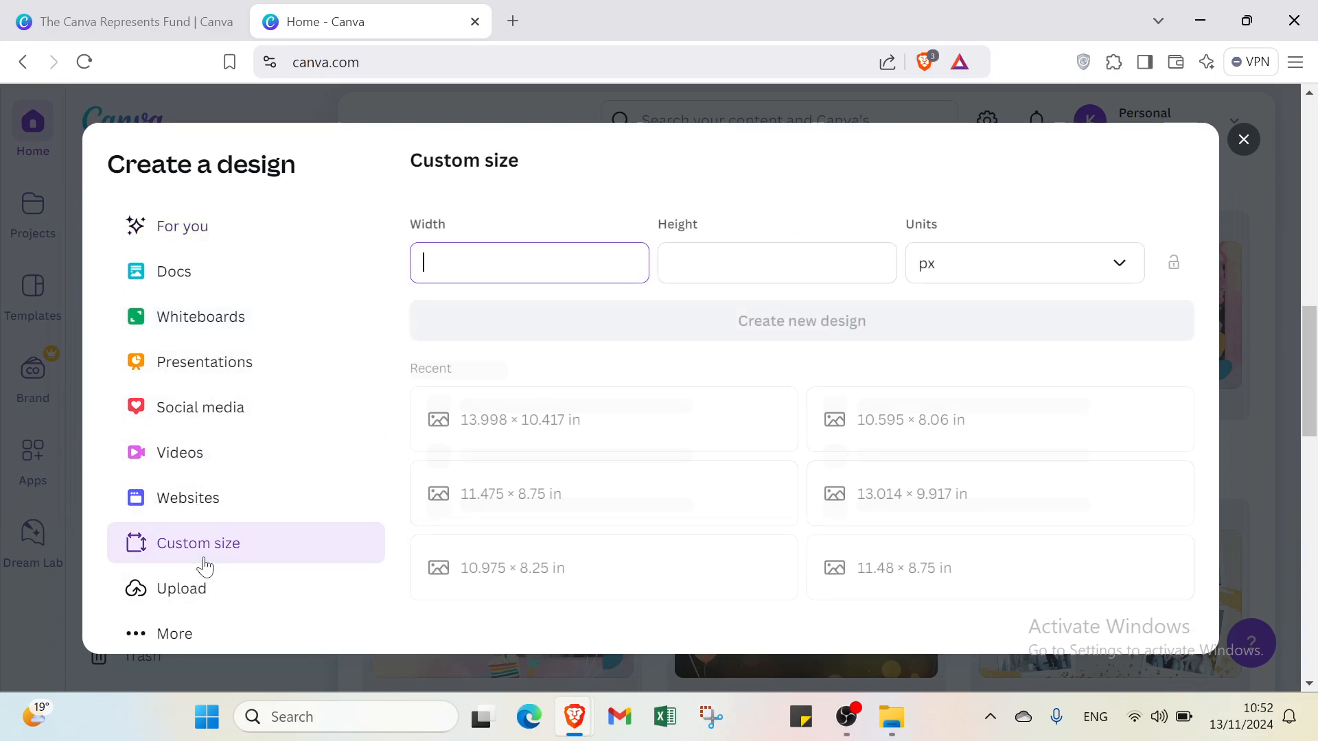
{"action": "left_click", "coordinate": [205, 450]}
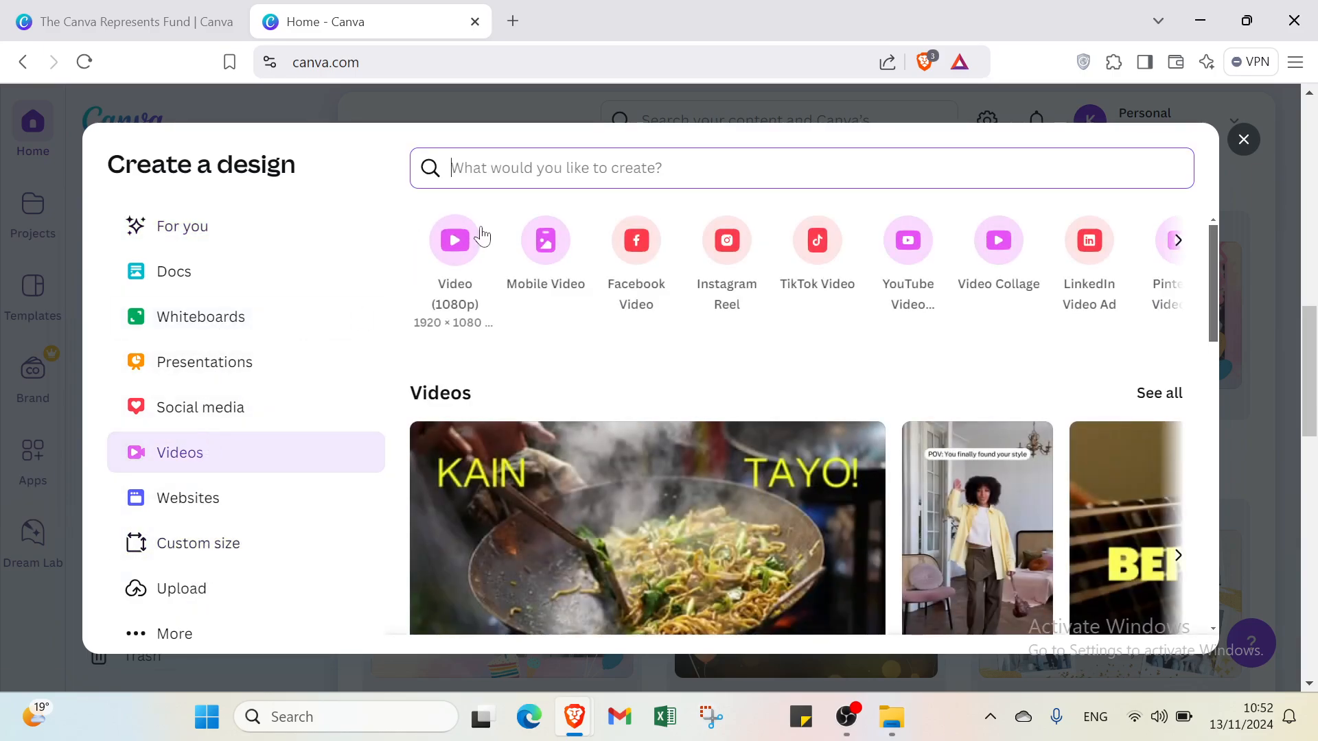
{"action": "left_click", "coordinate": [444, 259]}
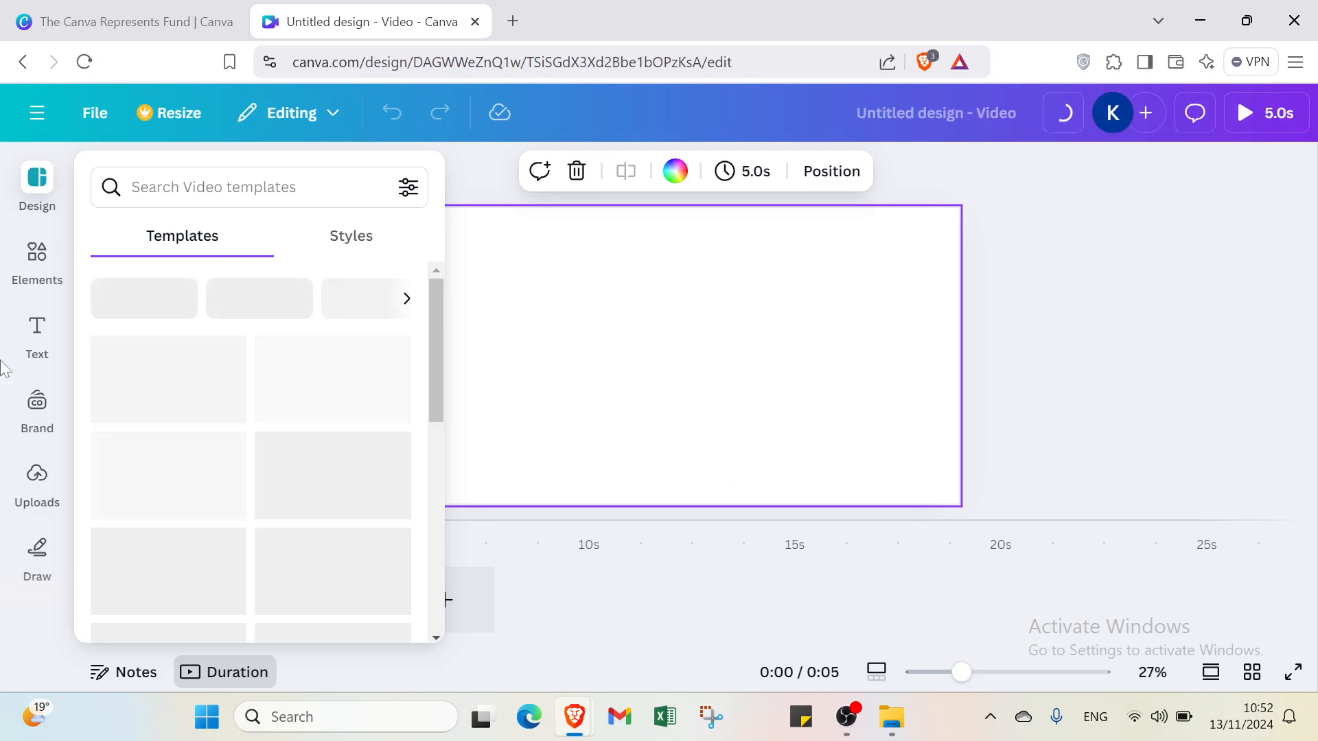
Search the video templates for "shoes basketball" and apply the Red Modern Basketball Channel Video template
{"action": "left_click", "coordinate": [45, 468]}
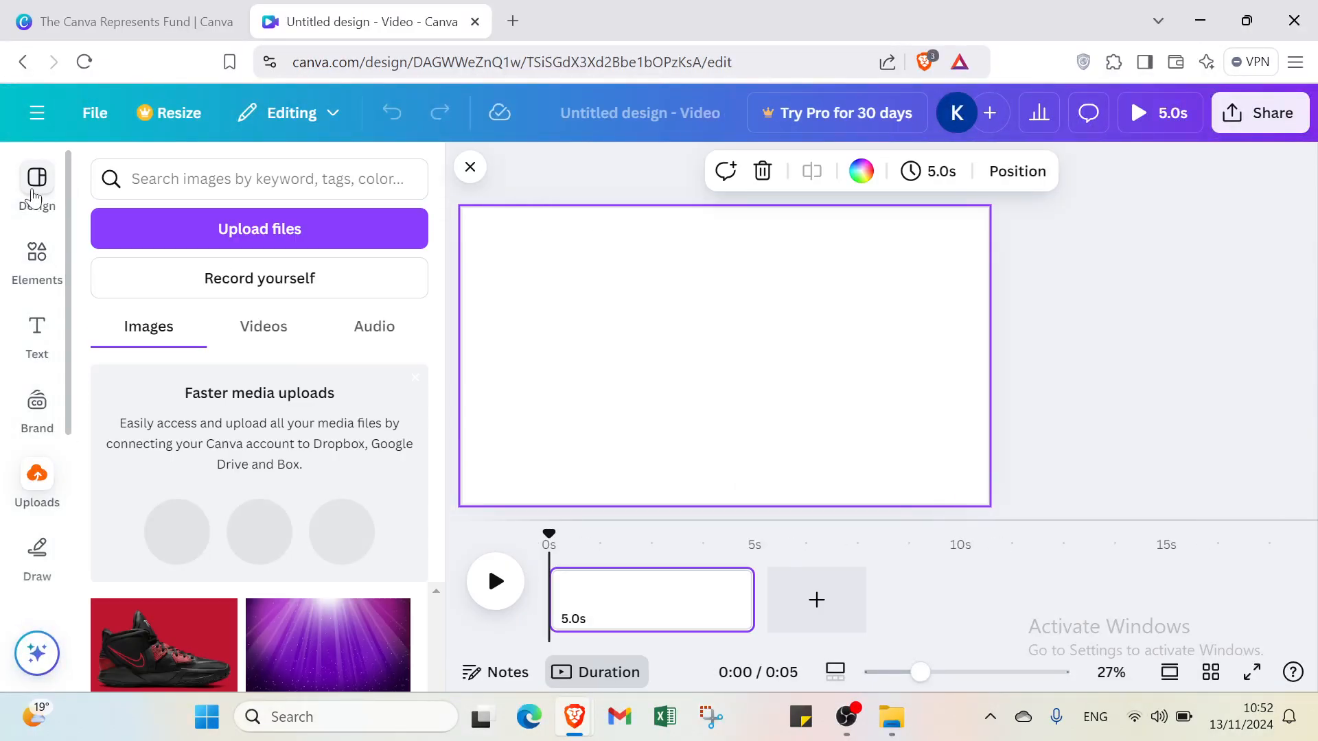
{"action": "left_click", "coordinate": [36, 183]}
{"action": "left_click", "coordinate": [96, 184]}
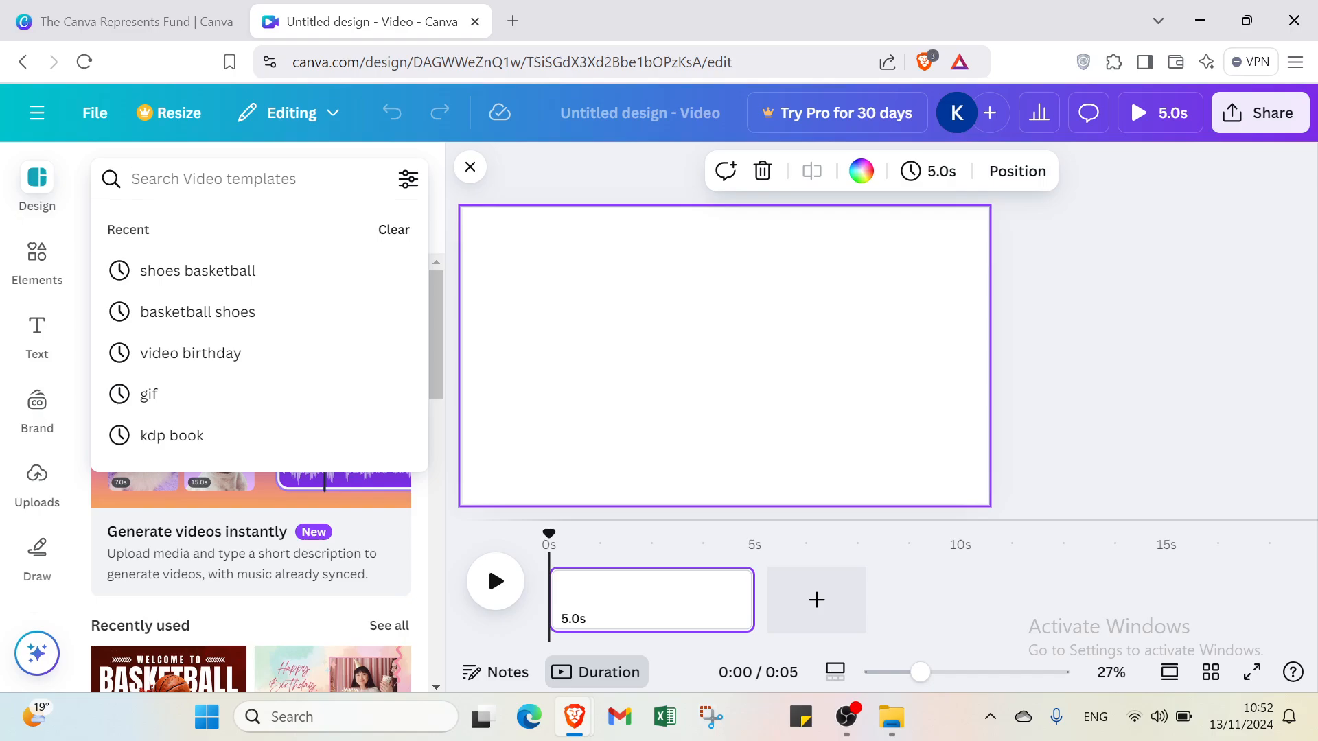
{"action": "left_click", "coordinate": [168, 274]}
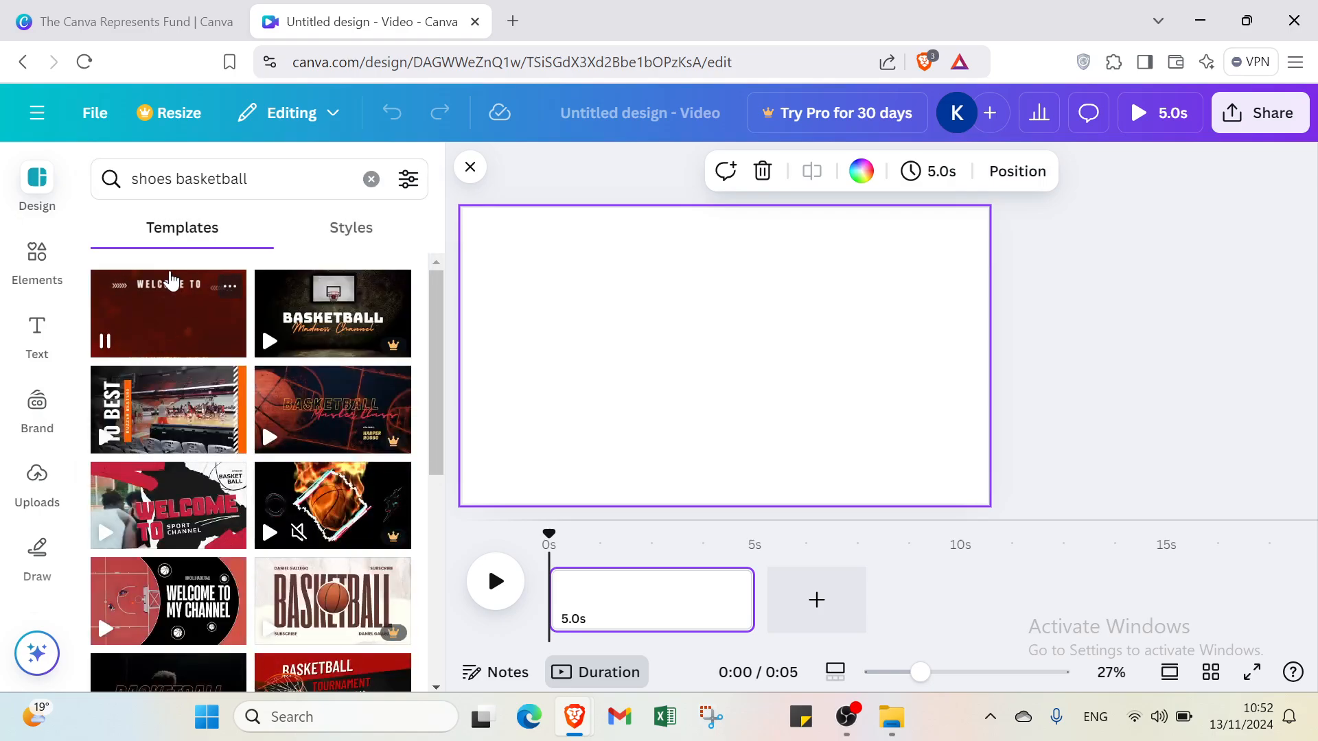
{"action": "left_click", "coordinate": [170, 281]}
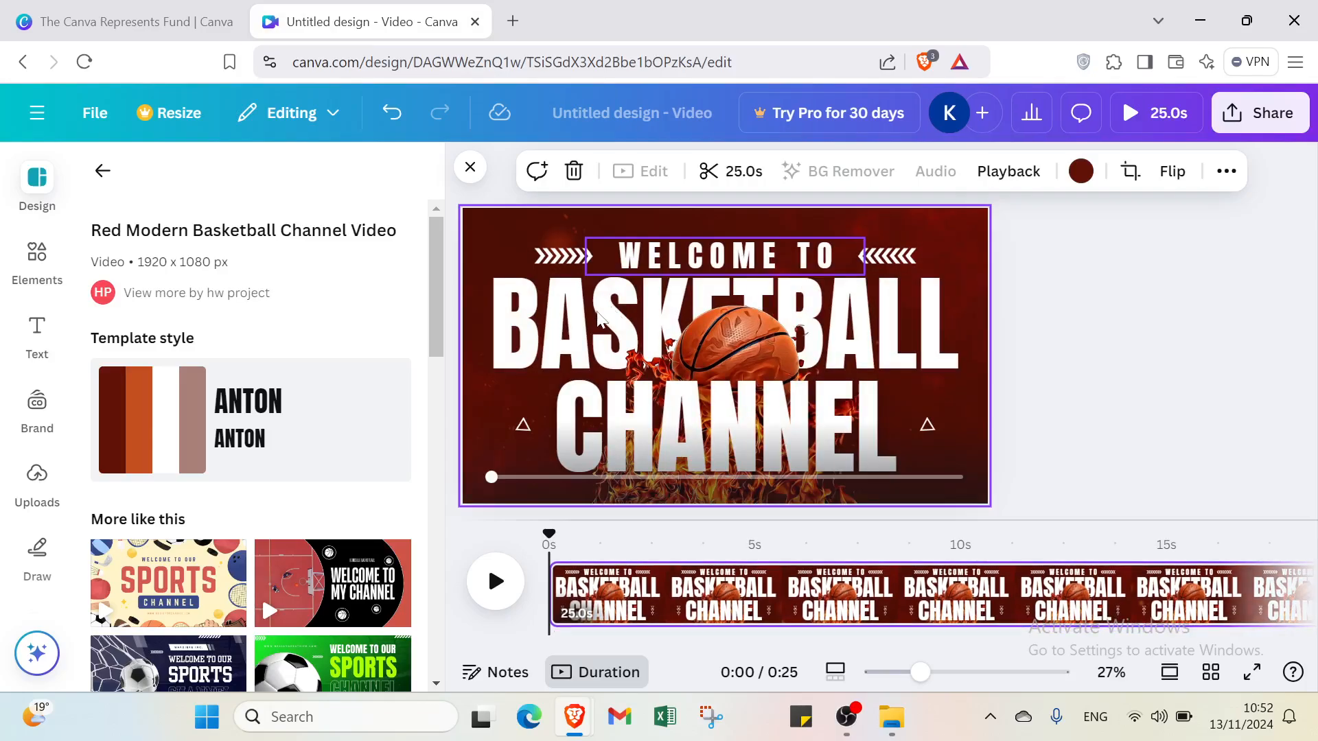
Delete the word CHANNEL from the basketball design and add a default heading text
{"action": "left_click", "coordinate": [659, 446]}
{"action": "key", "text": "Delete"}
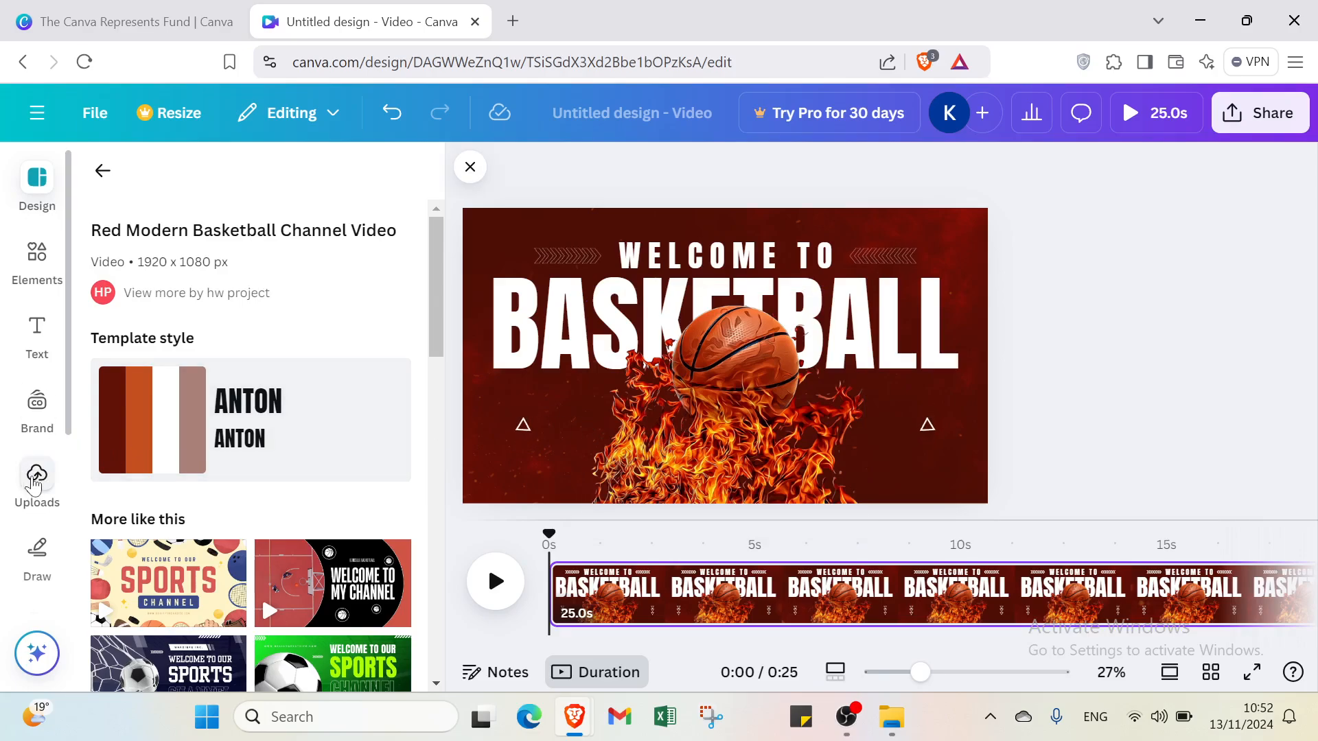
{"action": "left_click", "coordinate": [40, 343]}
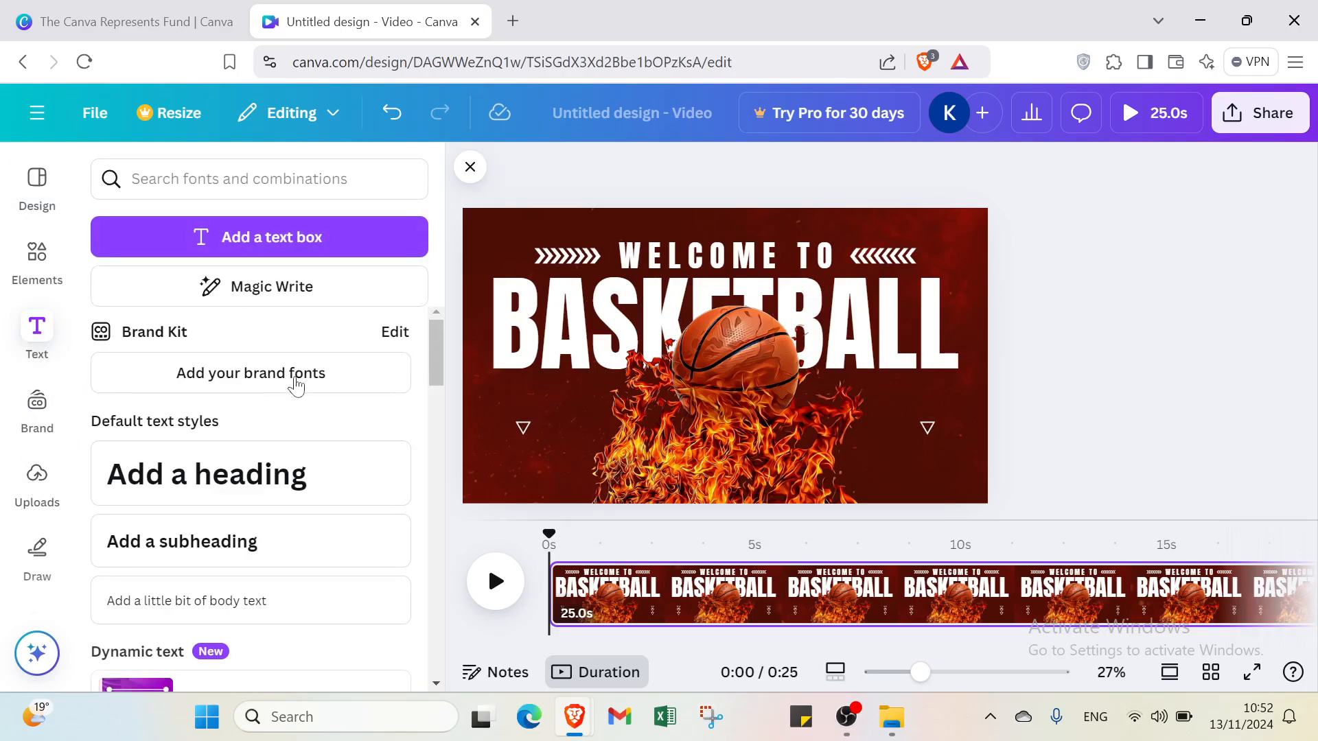
{"action": "left_click", "coordinate": [323, 466]}
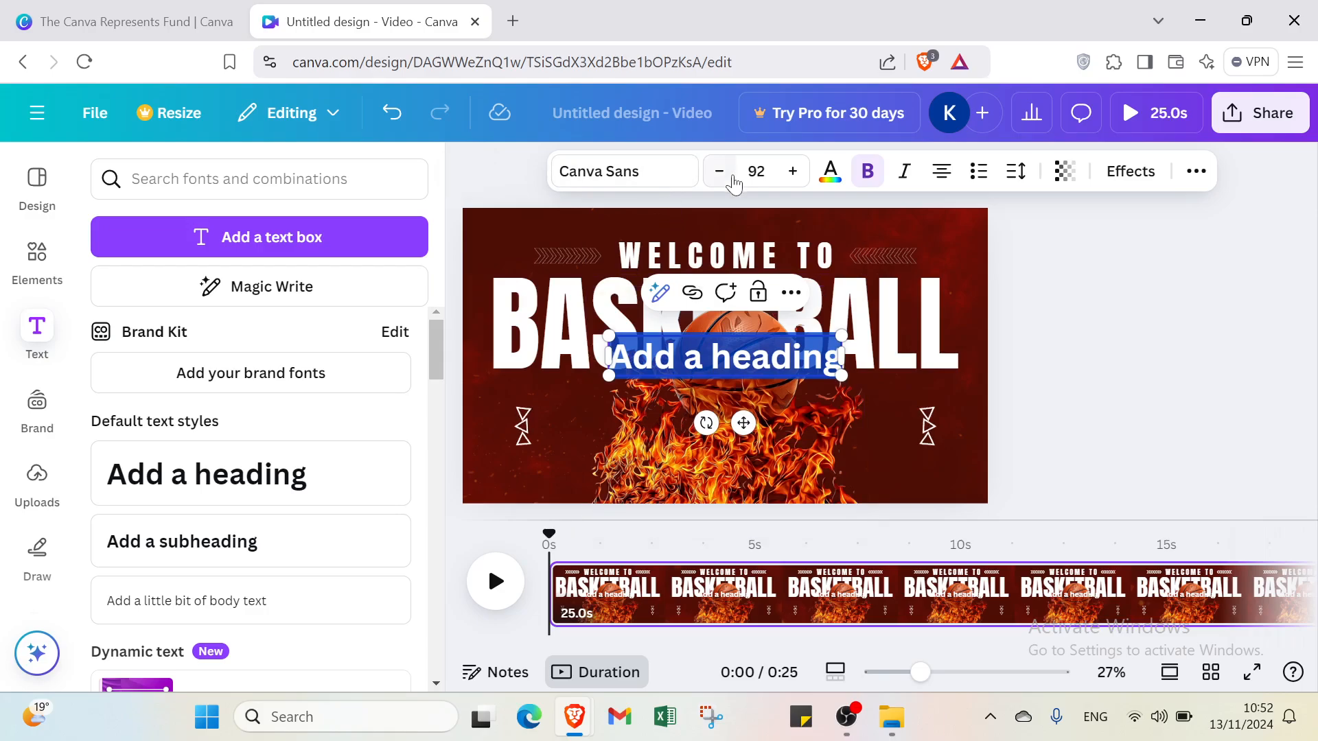
Set the new heading's font size to 250
{"action": "left_click", "coordinate": [754, 171]}
{"action": "scroll", "coordinate": [752, 331], "scroll_direction": "down", "scroll_amount": 8}
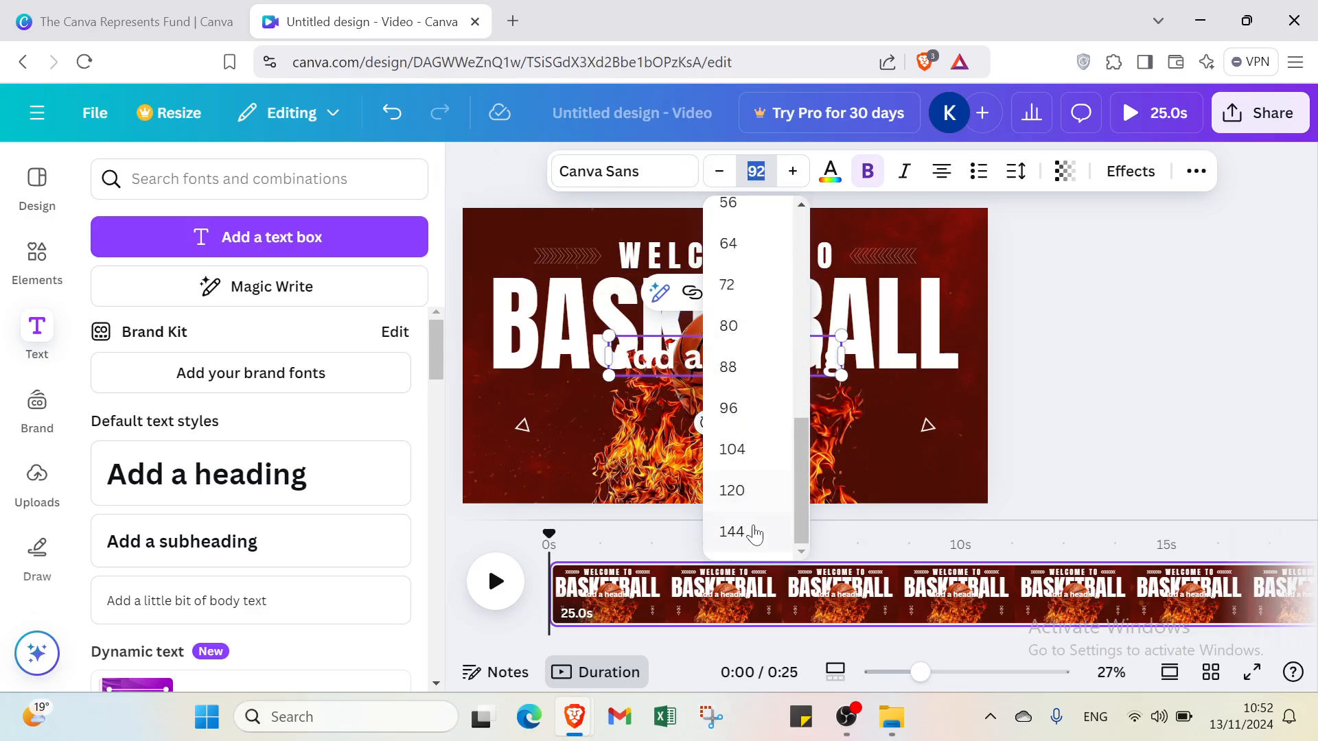
{"action": "left_click", "coordinate": [732, 532]}
{"action": "left_click_drag", "start_coordinate": [792, 173], "coordinate": [793, 172]}
{"action": "left_click_drag", "start_coordinate": [793, 174], "coordinate": [793, 173]}
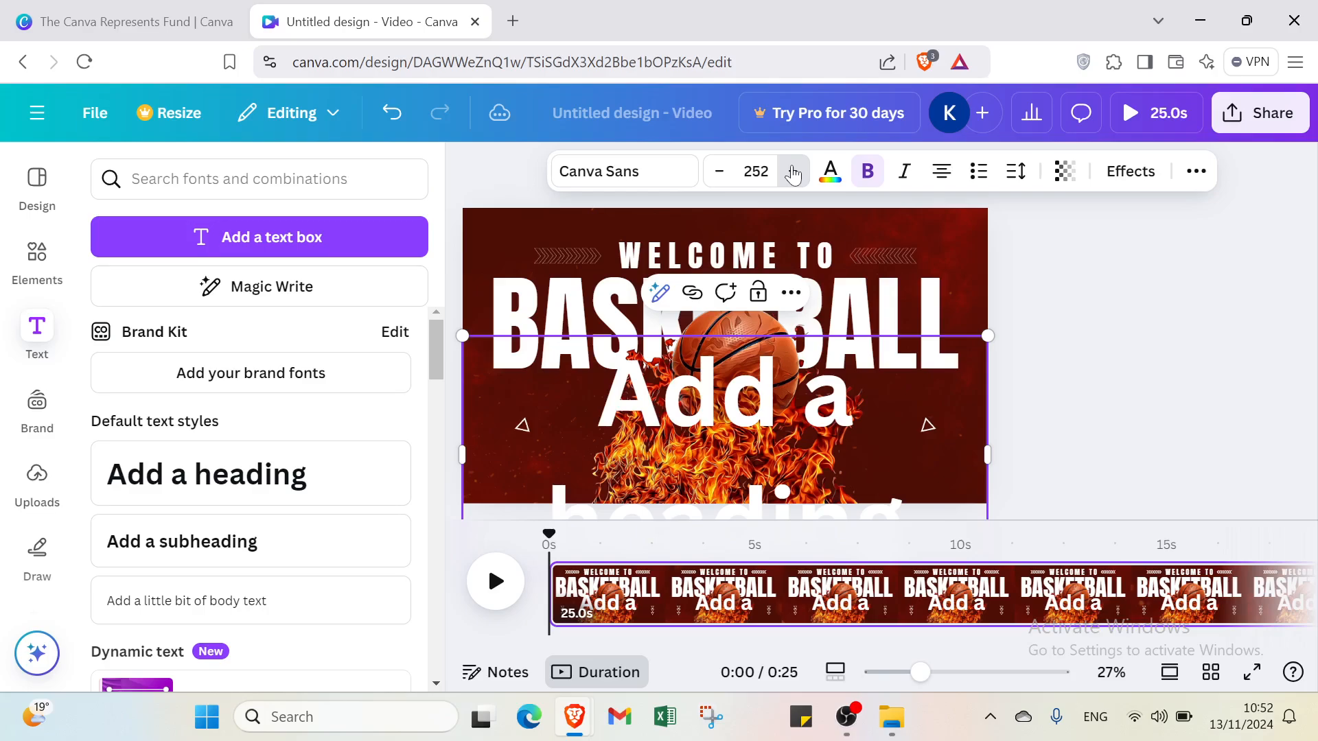
{"action": "left_click", "coordinate": [720, 171]}
{"action": "left_click", "coordinate": [720, 171]}
{"action": "left_click", "coordinate": [719, 170]}
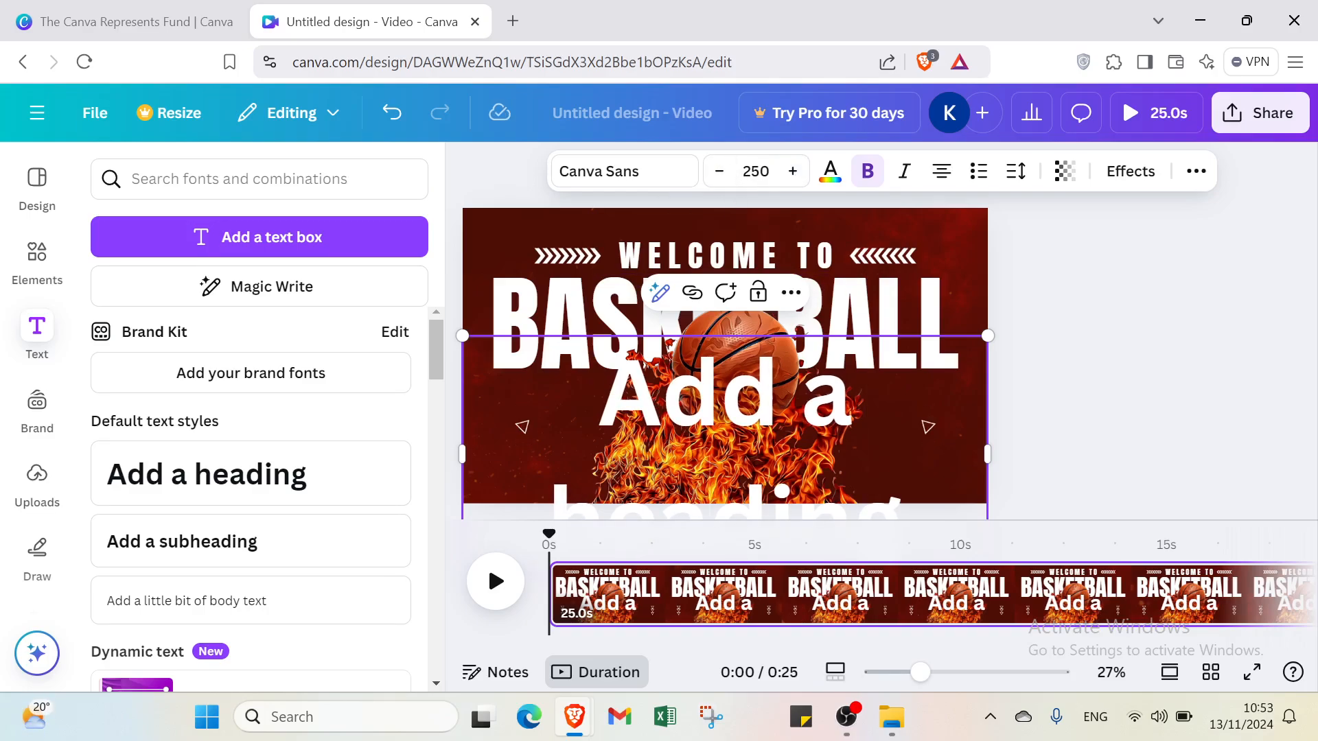
Replace the placeholder text of the new heading with "shoes"
{"action": "left_click", "coordinate": [710, 461]}
{"action": "double_click", "coordinate": [719, 405]}
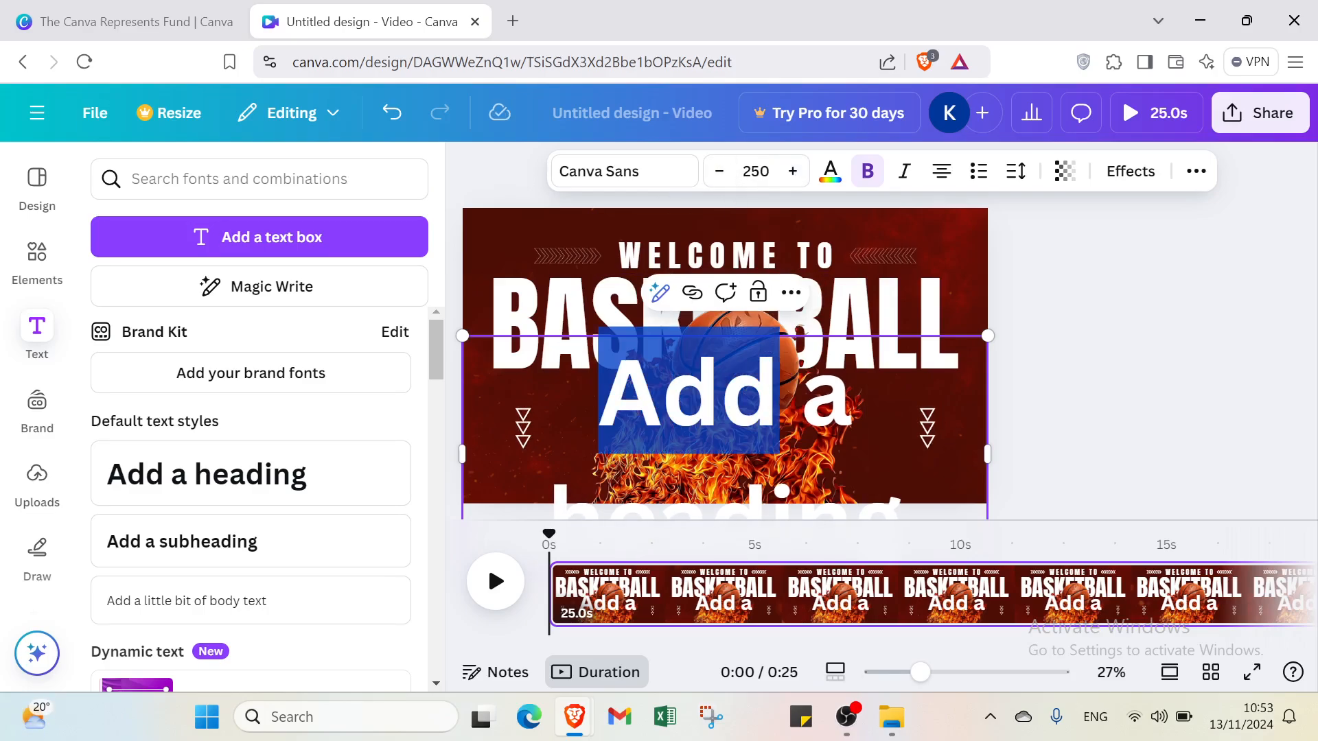
{"action": "double_click", "coordinate": [719, 405]}
{"action": "key", "text": "BackSpace"}
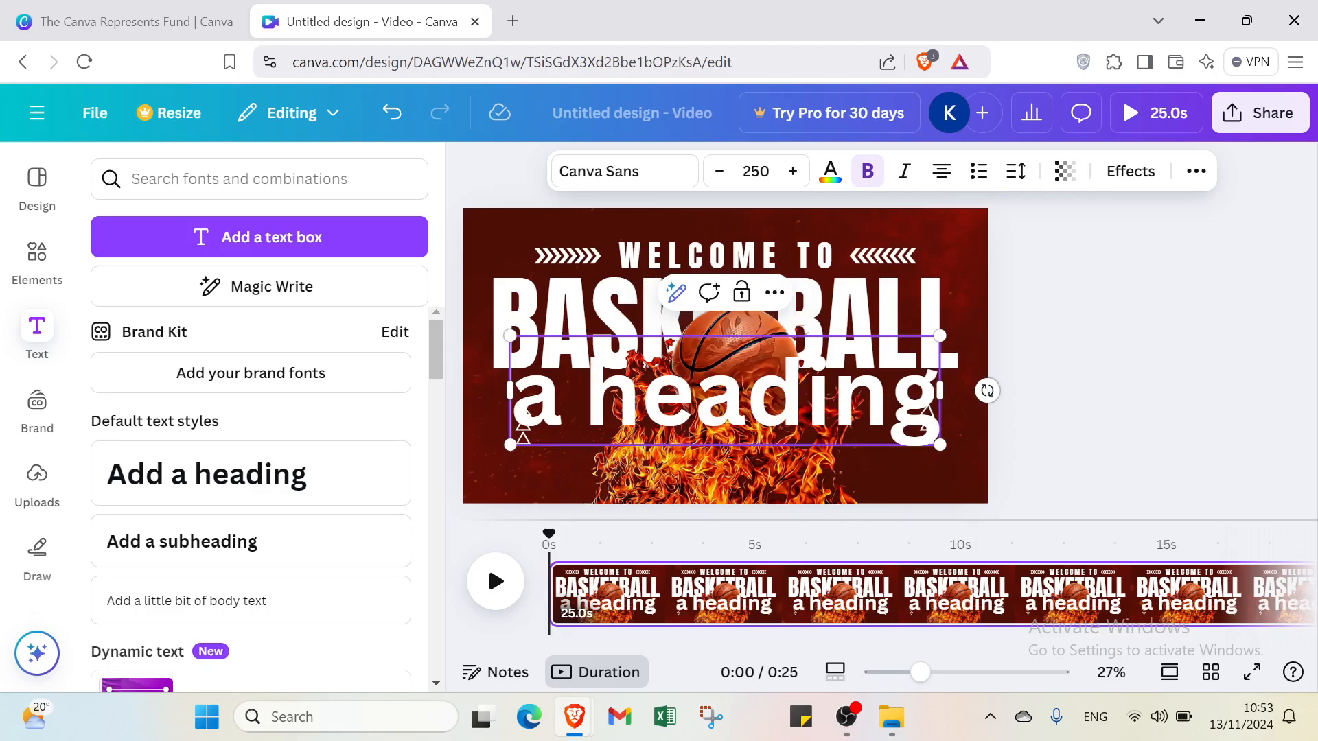
{"action": "double_click", "coordinate": [889, 405]}
{"action": "key", "text": "BackSpace"}
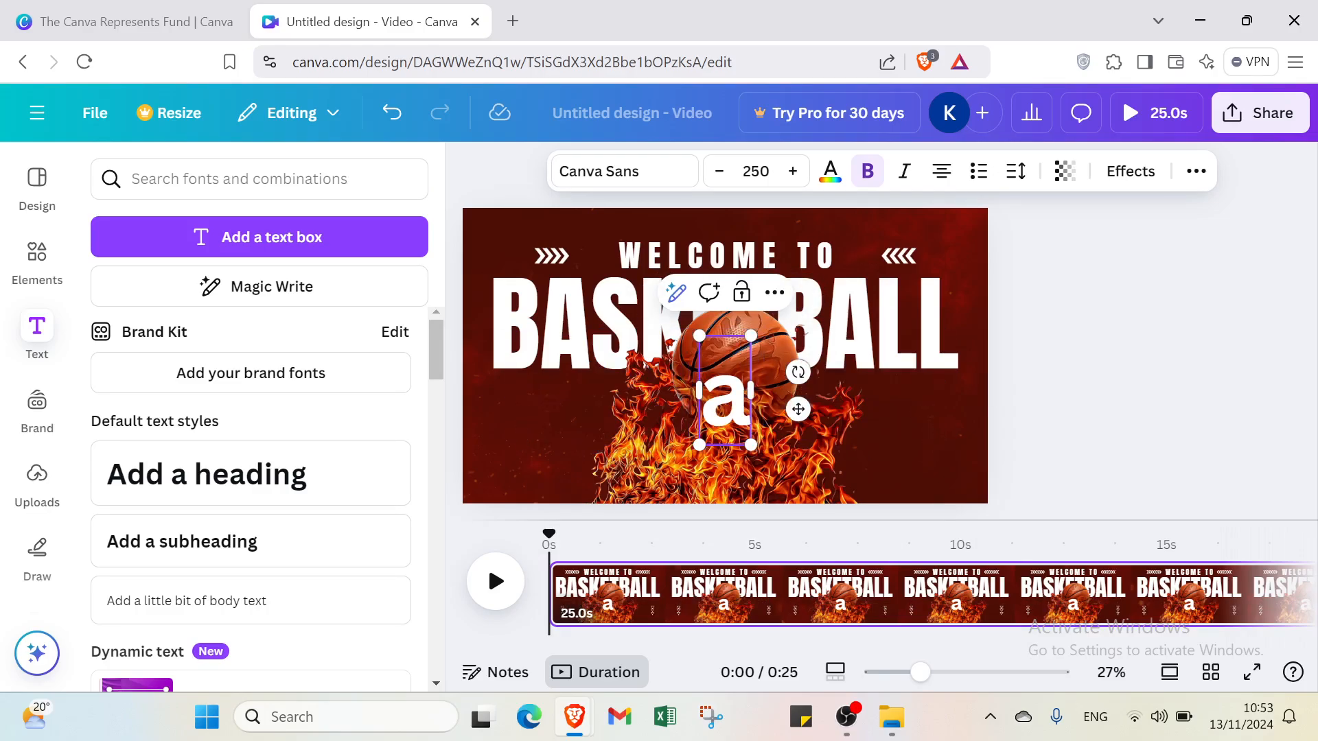
{"action": "key", "text": "BackSpace"}
{"action": "key", "text": "BackSpace"}
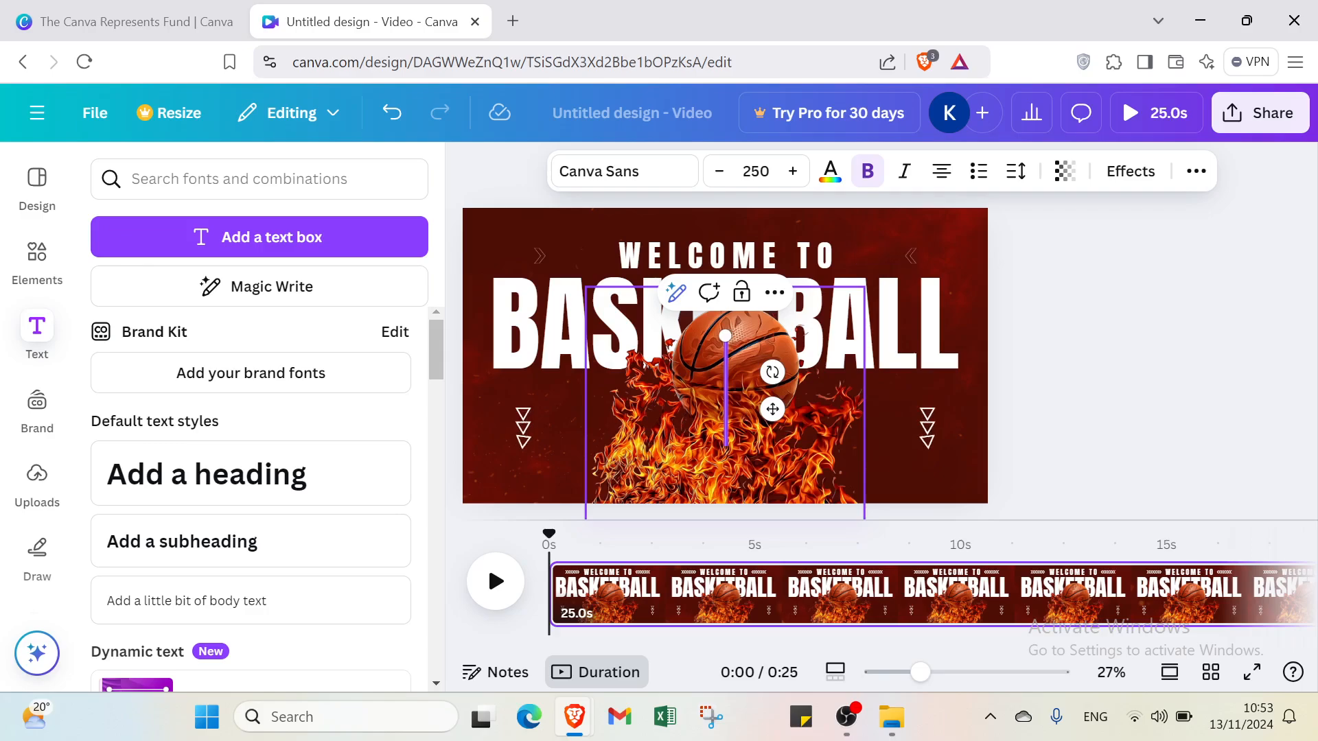
{"action": "type", "text": "shoes"}
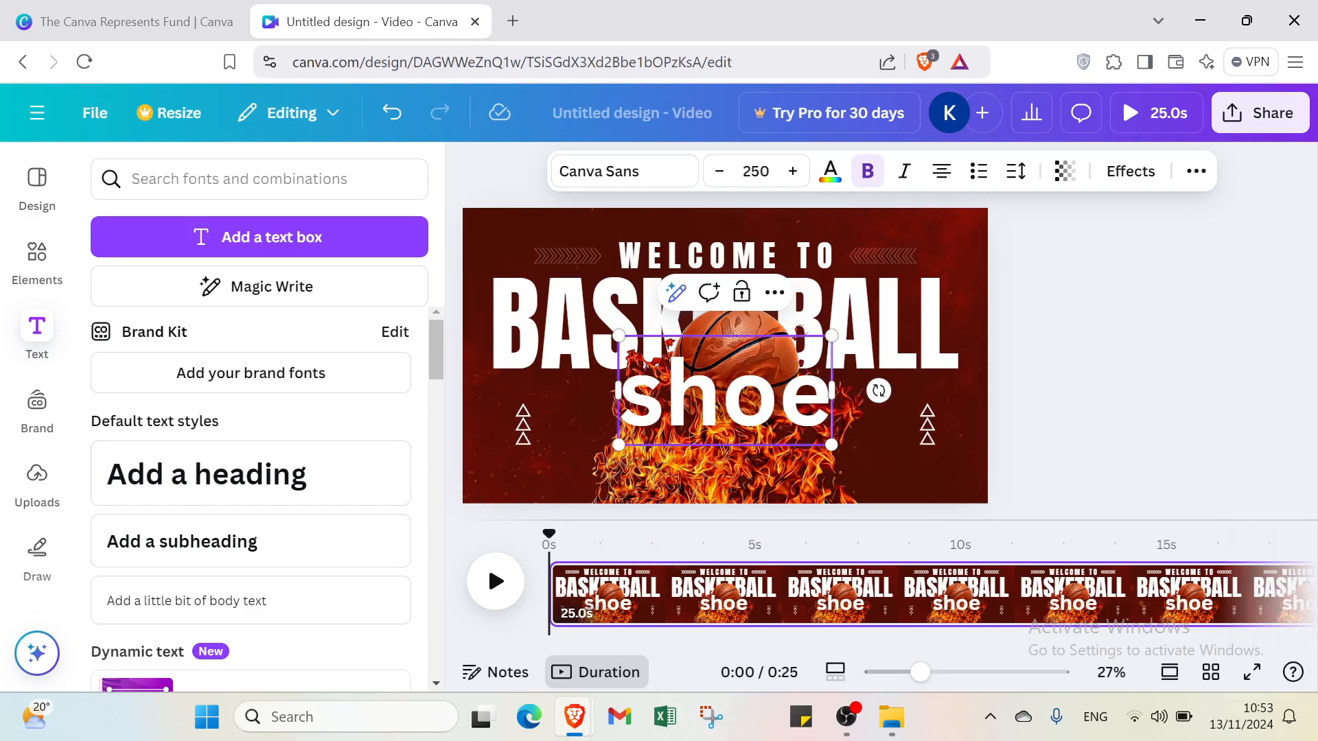
Move the "shoes" heading down so it sits below the word BASKETBALL, centred over the flames
{"action": "left_click", "coordinate": [1131, 368]}
{"action": "left_click_drag", "start_coordinate": [837, 422], "coordinate": [836, 459]}
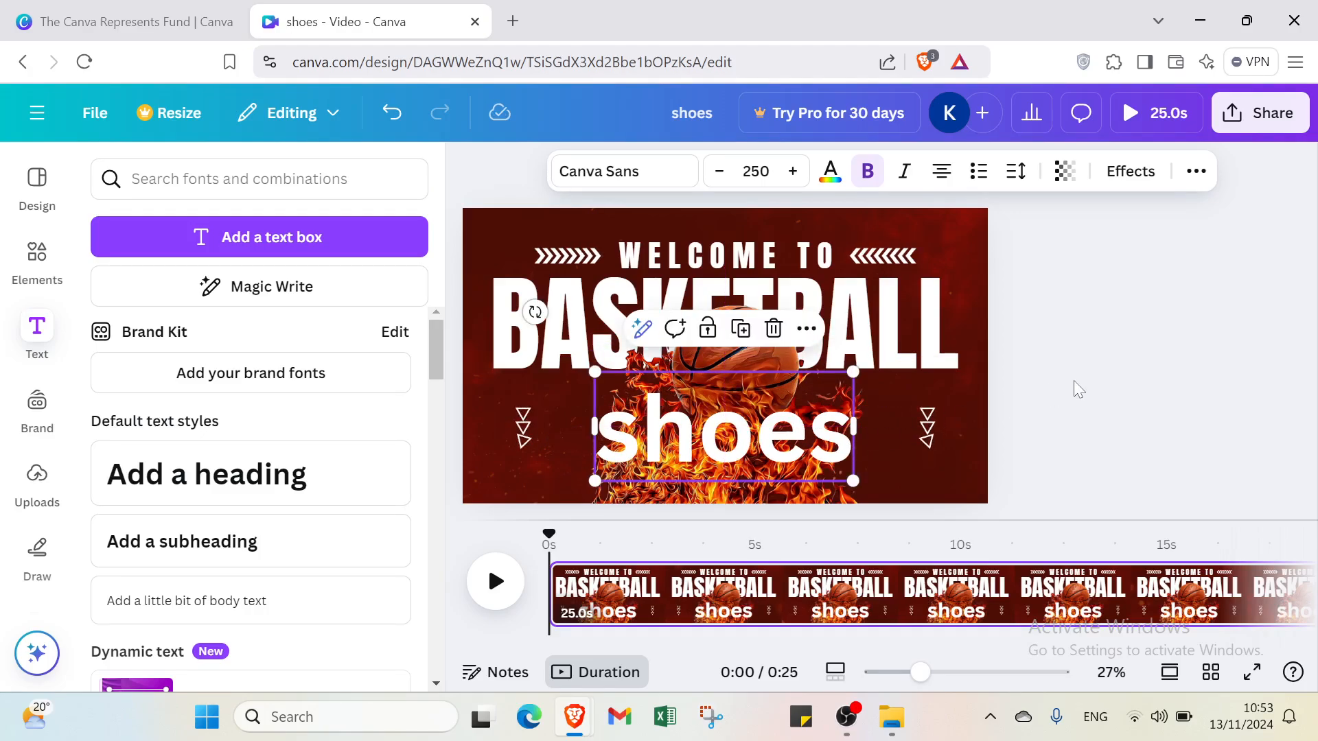
{"action": "left_click", "coordinate": [1081, 401]}
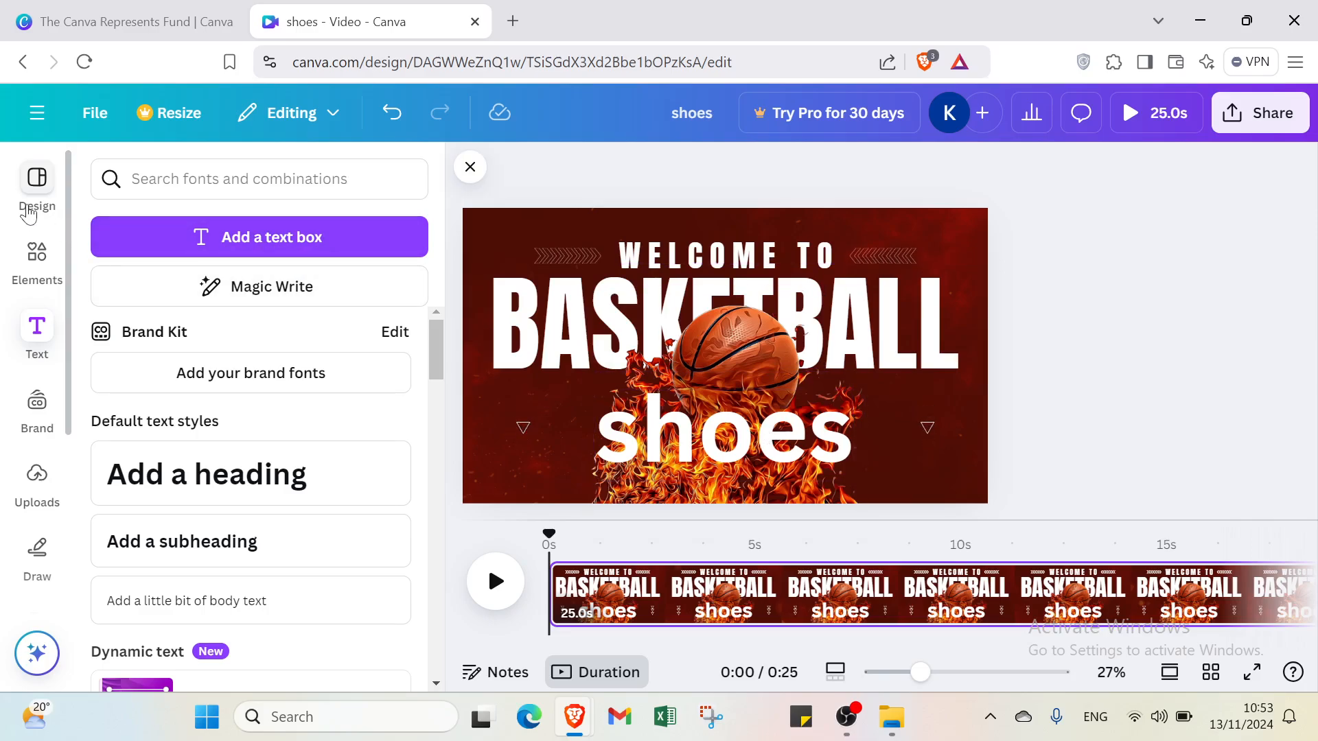
Play back the first seconds of the basketball shoes video to preview its animation
{"action": "left_click", "coordinate": [38, 261]}
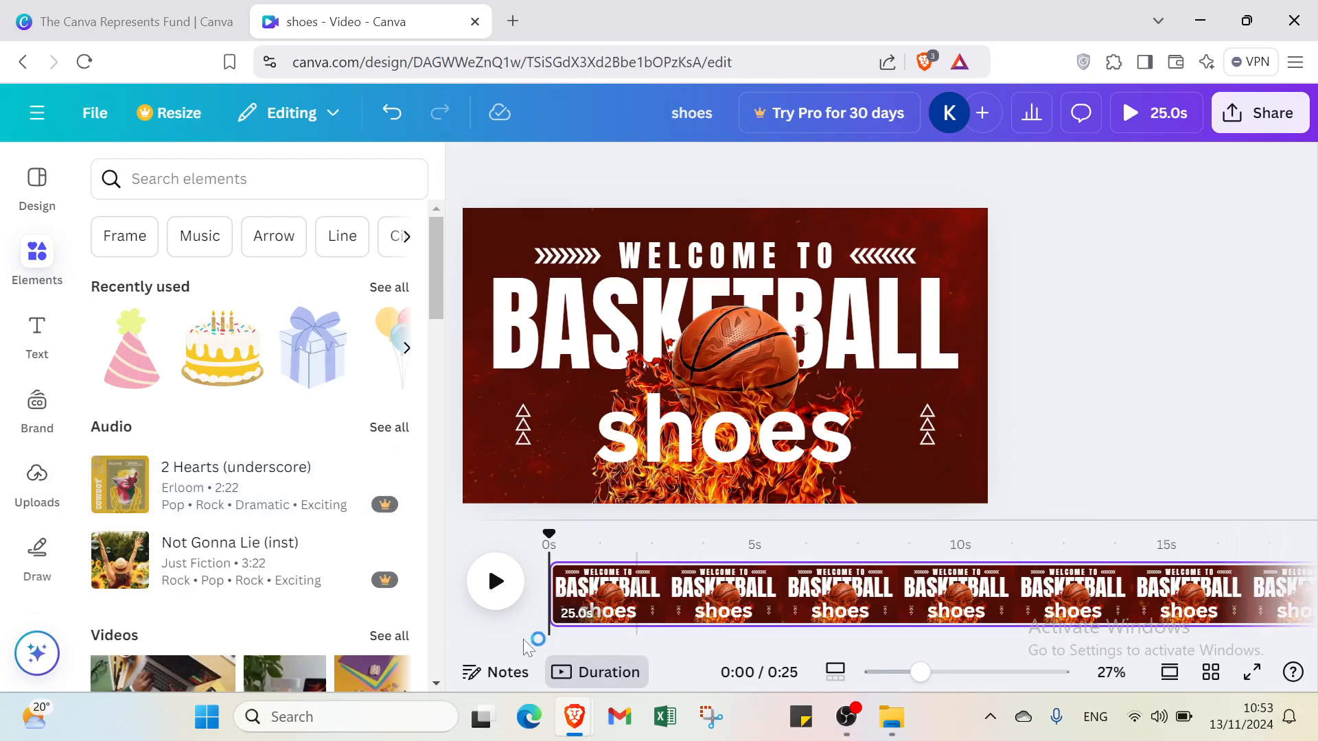
{"action": "left_click", "coordinate": [491, 582]}
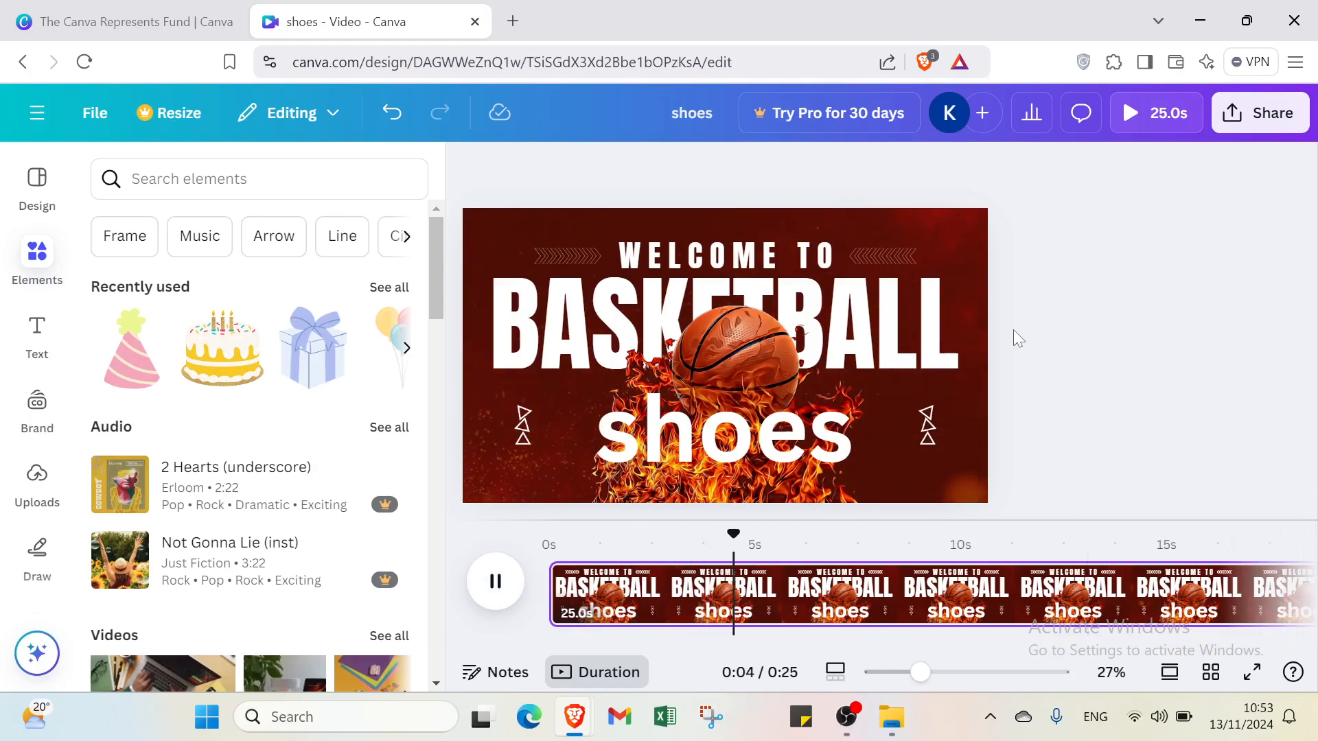
{"action": "left_click", "coordinate": [37, 185]}
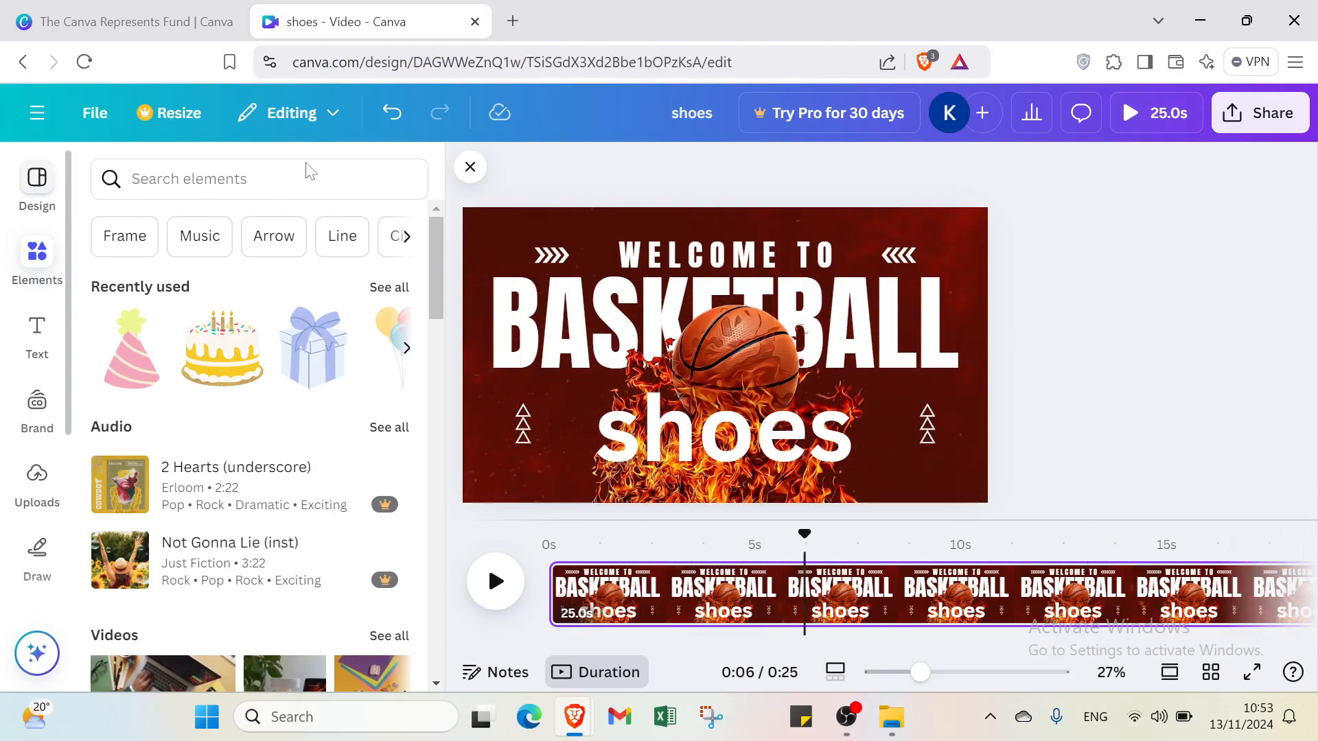
Add a new page at the end of the video timeline and open the uploaded images
{"action": "left_click", "coordinate": [470, 166]}
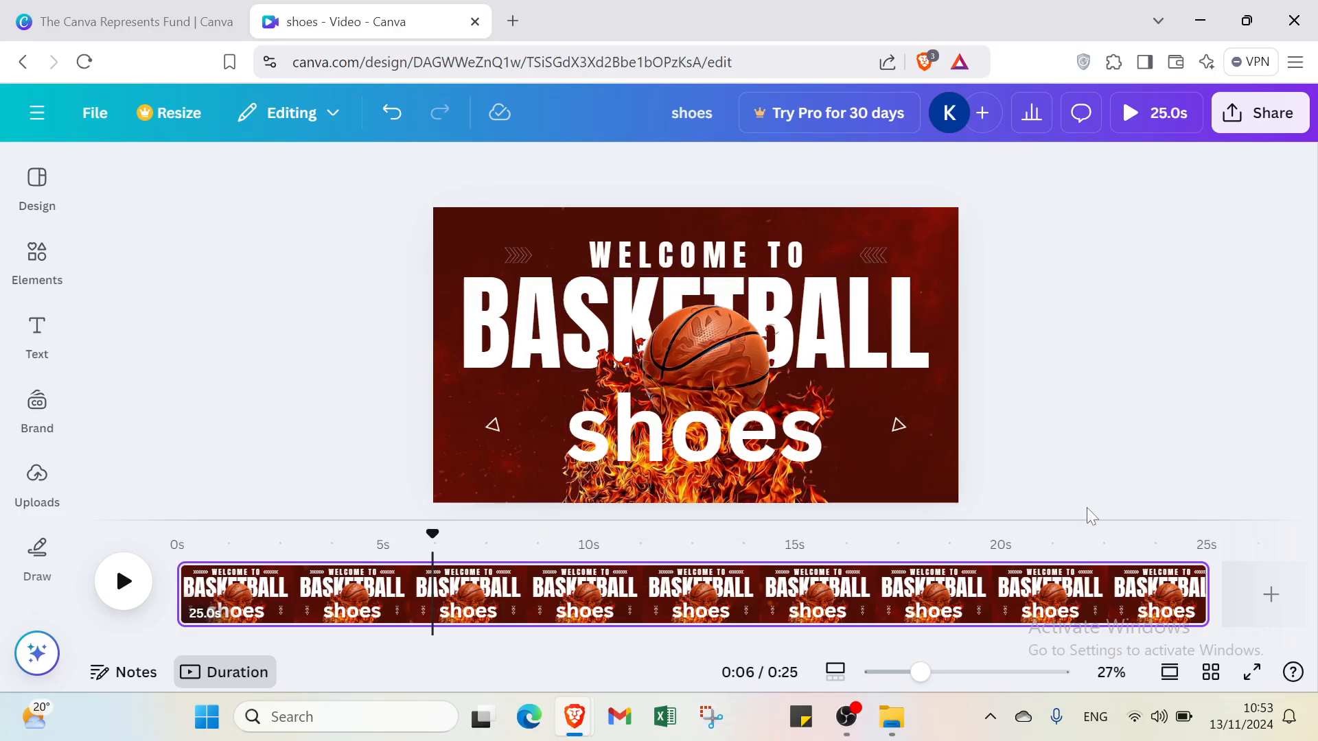
{"action": "left_click", "coordinate": [1258, 620]}
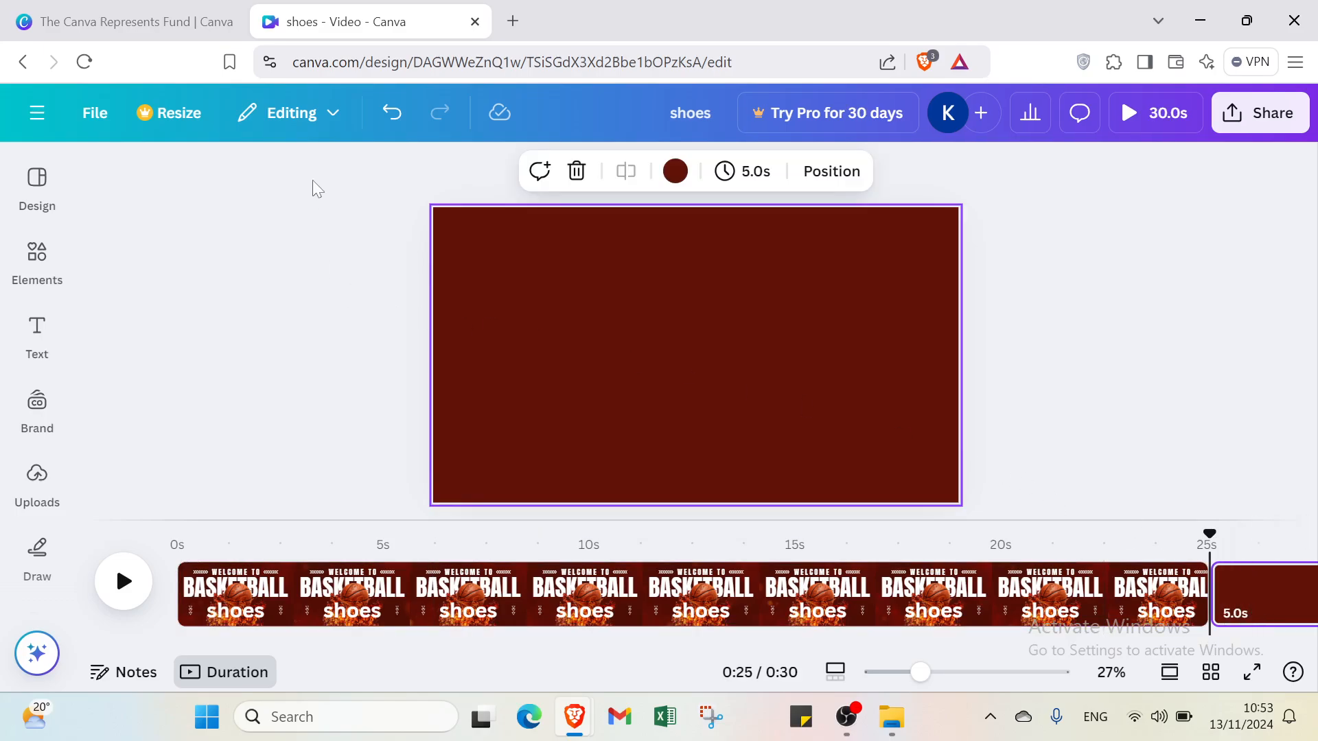
{"action": "left_click", "coordinate": [50, 441]}
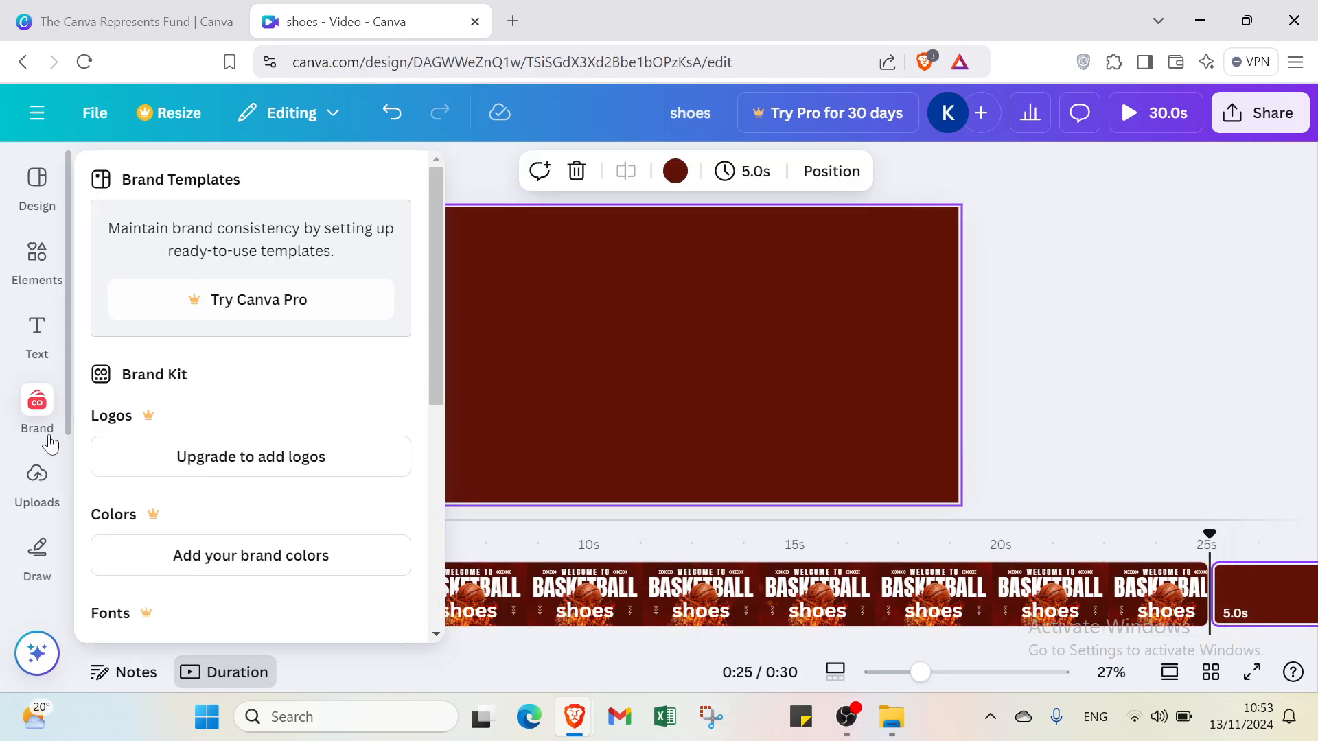
{"action": "left_click", "coordinate": [40, 489]}
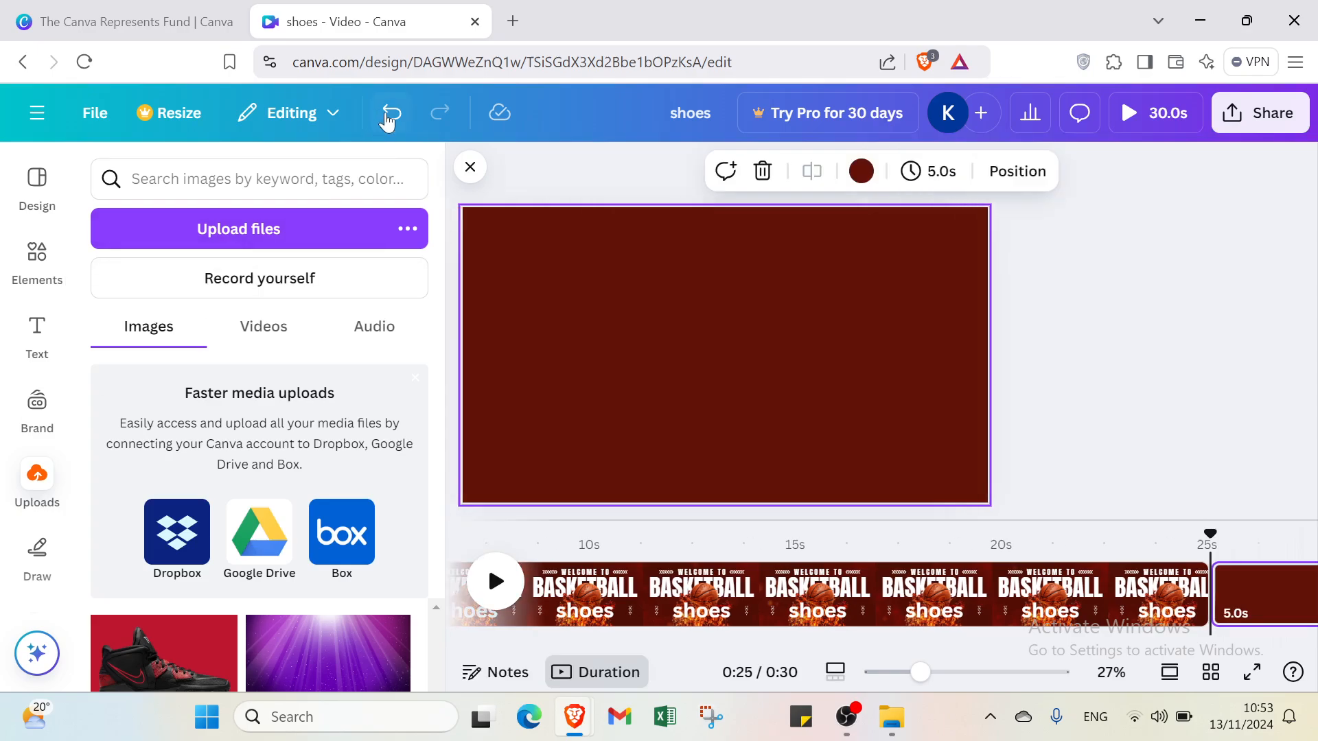
Search the web for images of "kyrie irving shoes" in a separate browser tab and close that tab
{"action": "left_click", "coordinate": [509, 23]}
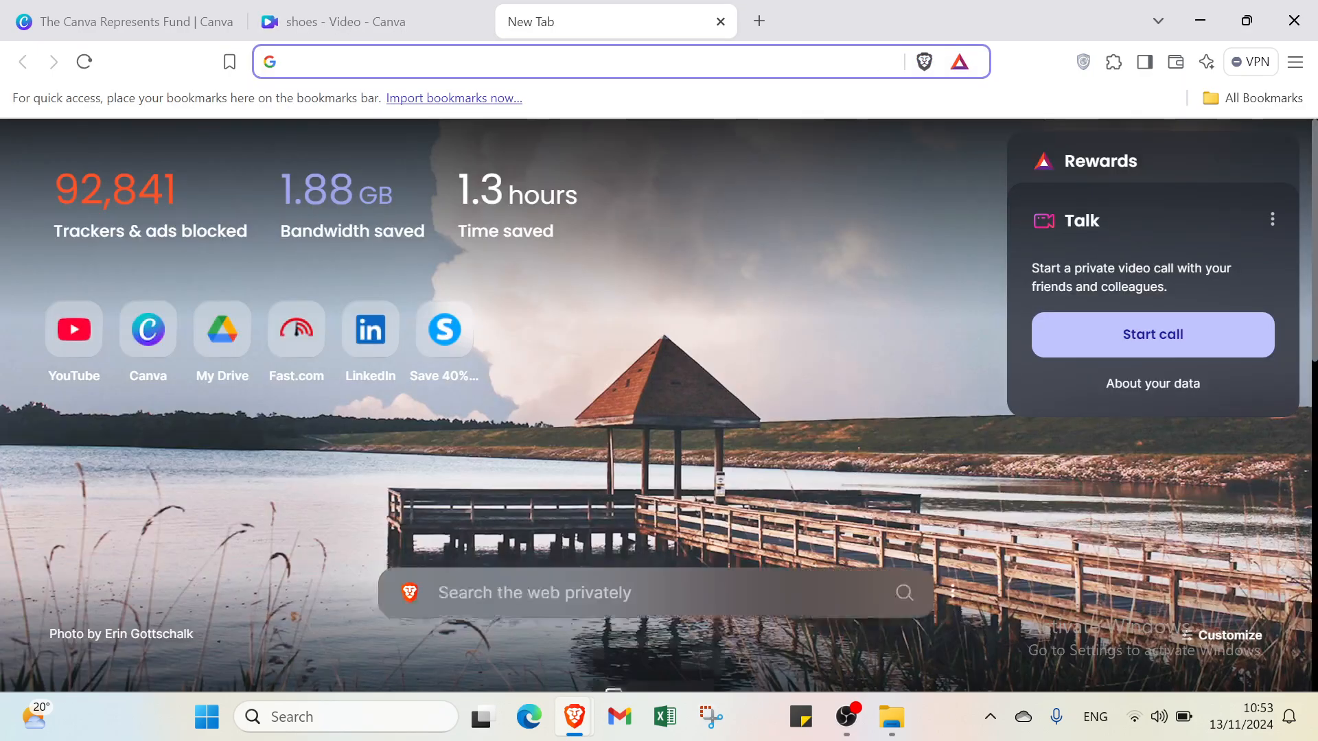
{"action": "type", "text": "kyri"}
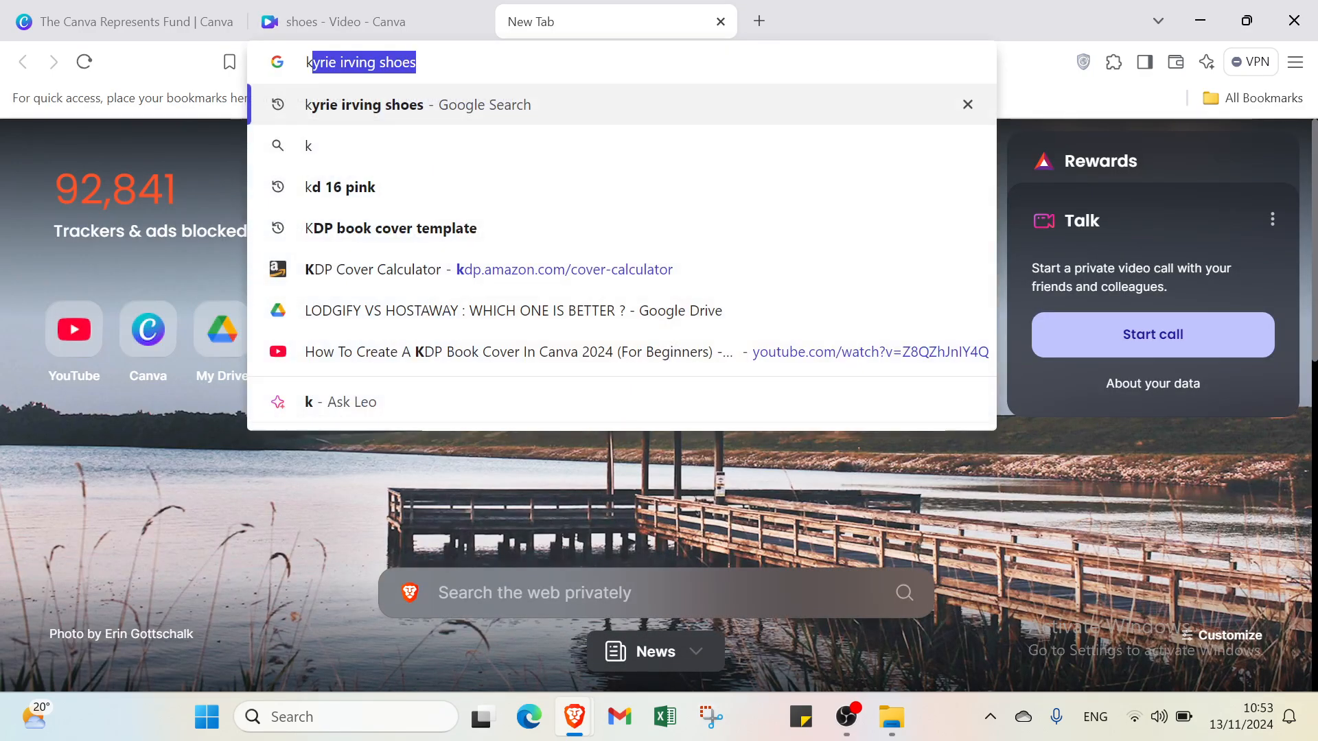
{"action": "type", "text": "e "}
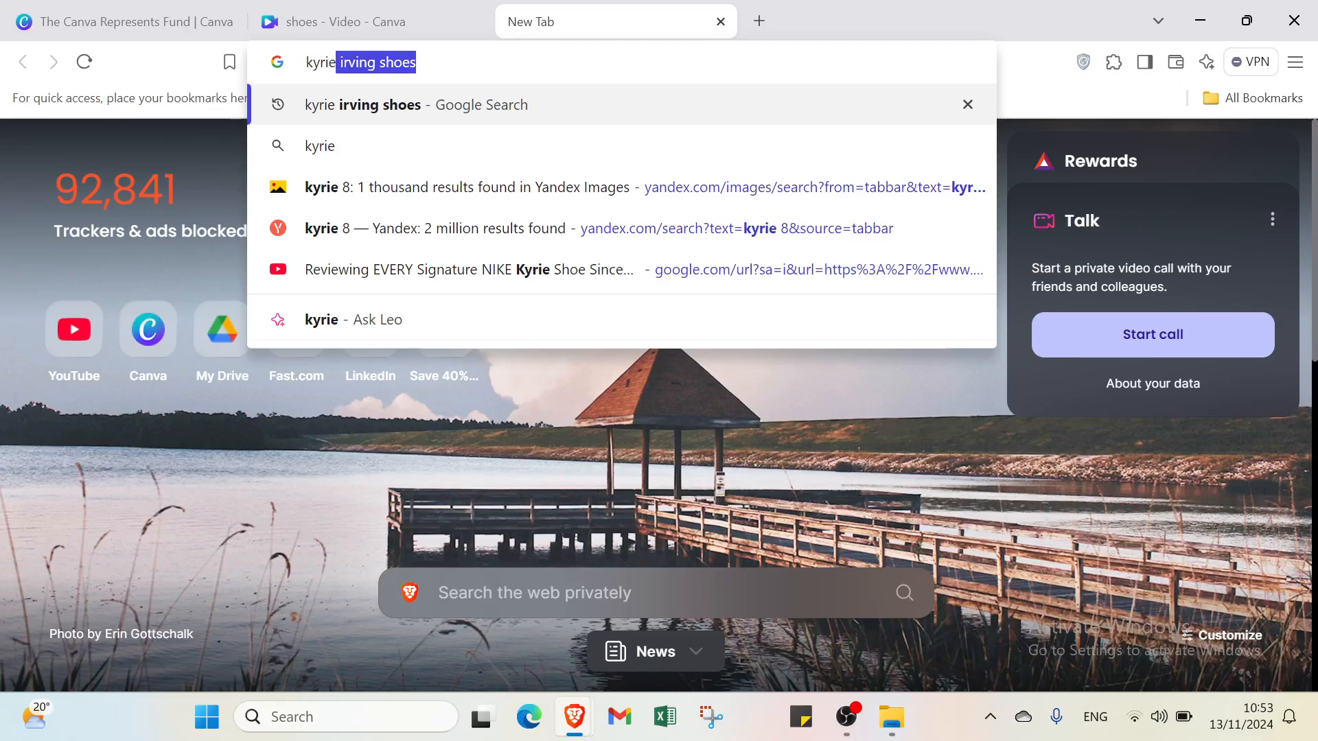
{"action": "type", "text": "k"}
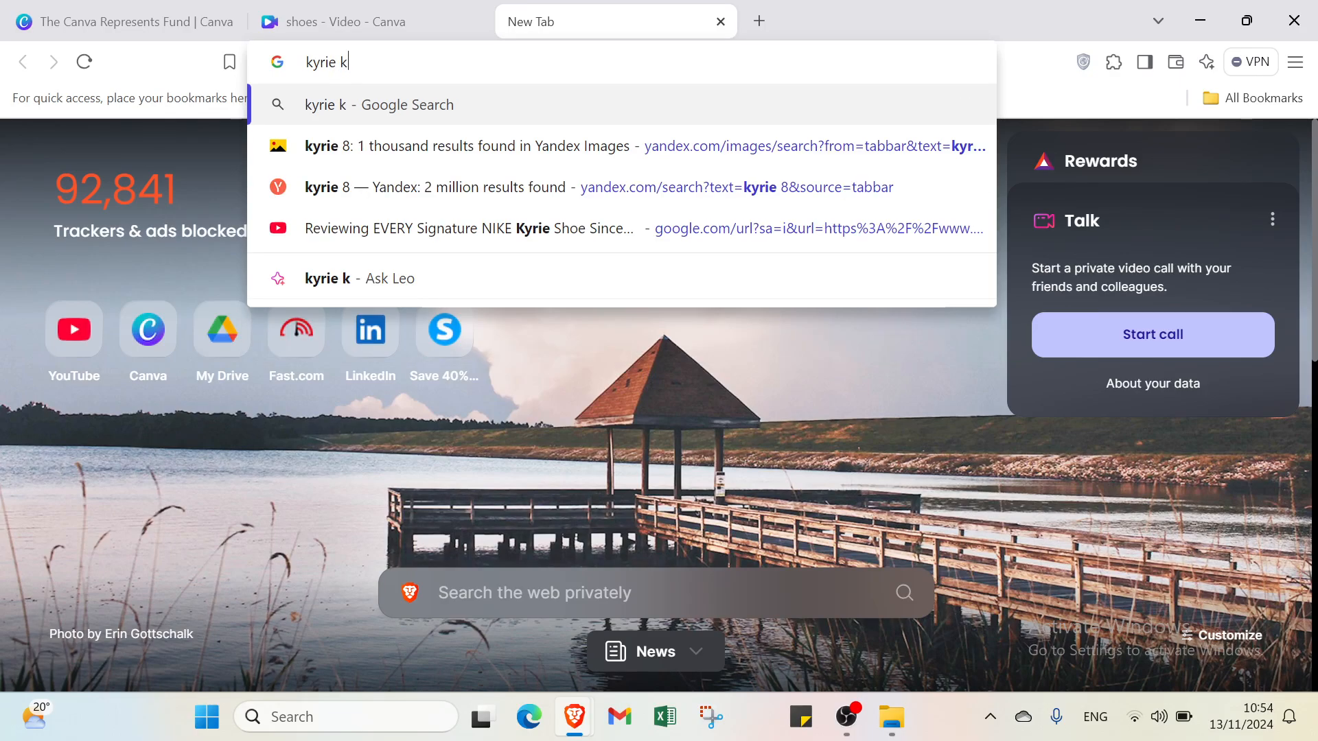
{"action": "key", "text": "BackSpace"}
{"action": "key", "text": "BackSpace"}
{"action": "key", "text": "BackSpace"}
{"action": "key", "text": "BackSpace"}
{"action": "key", "text": "BackSpace"}
{"action": "key", "text": "BackSpace"}
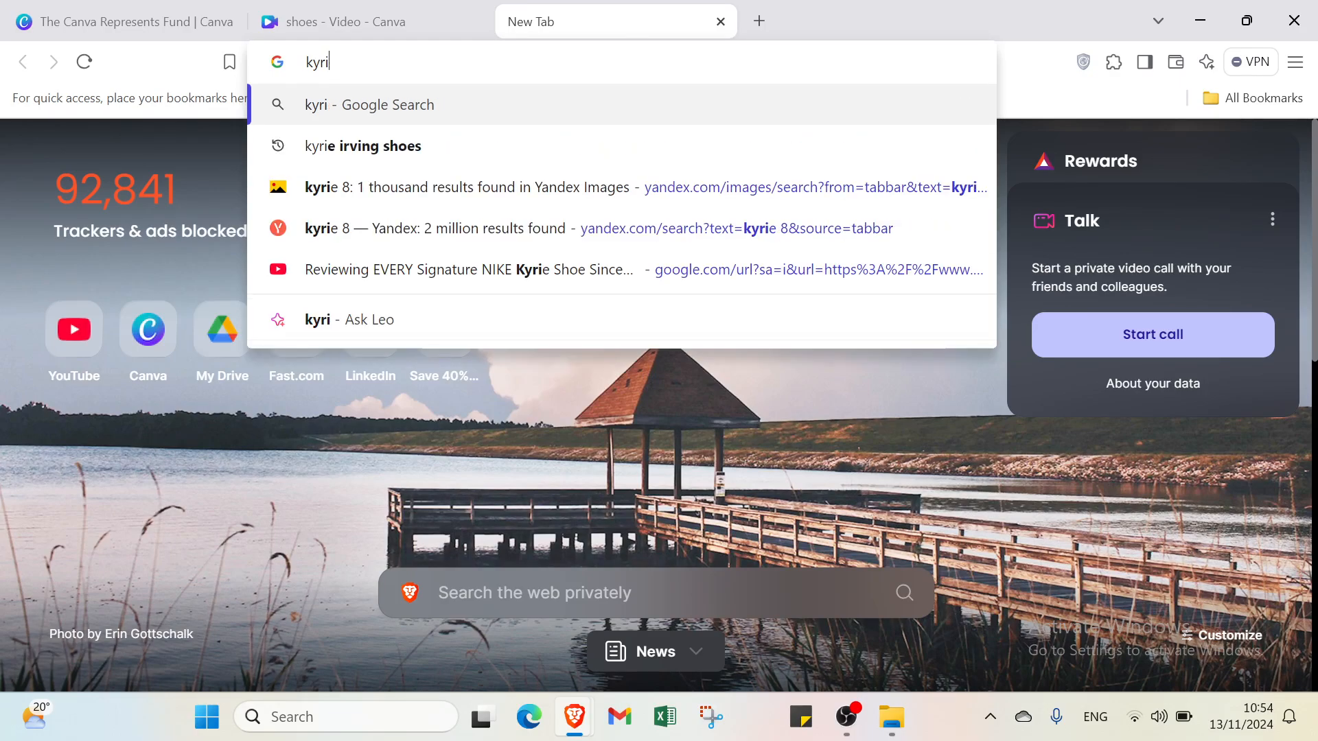
{"action": "type", "text": "ku"}
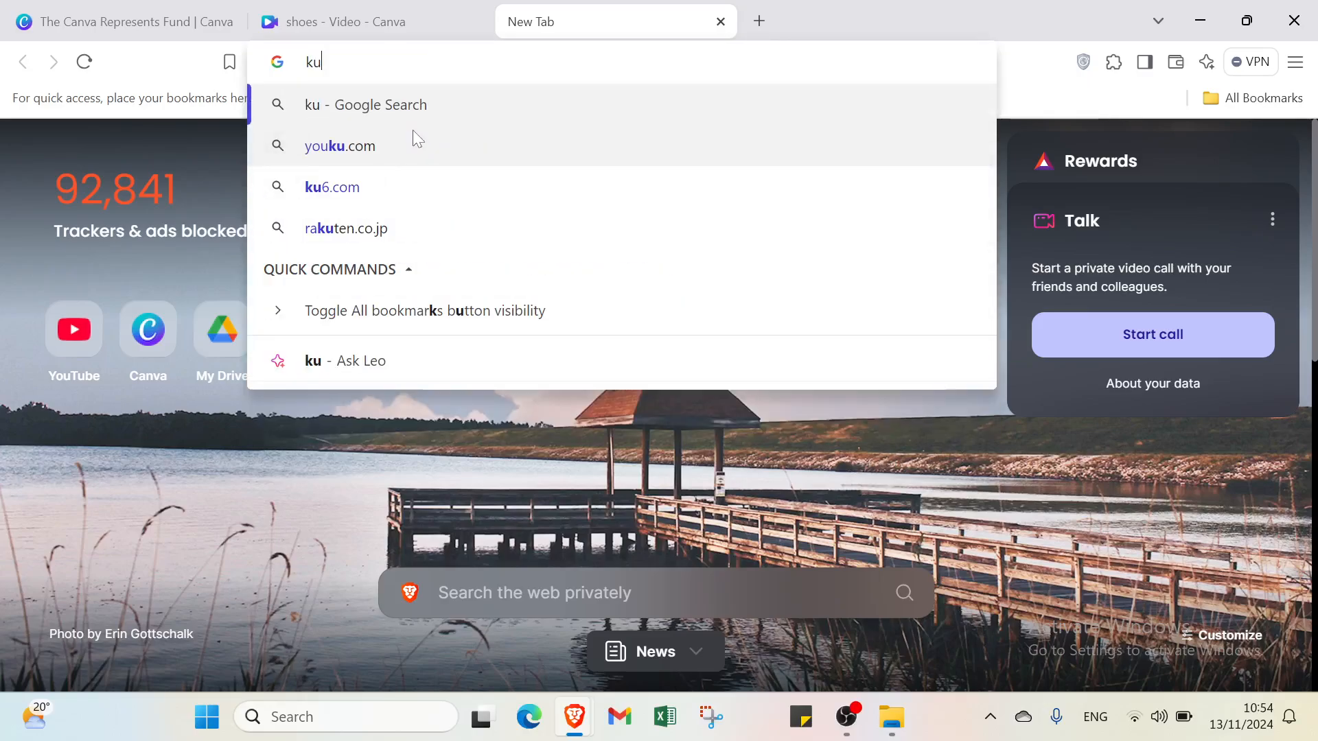
{"action": "key", "text": "BackSpace"}
{"action": "key", "text": "BackSpace"}
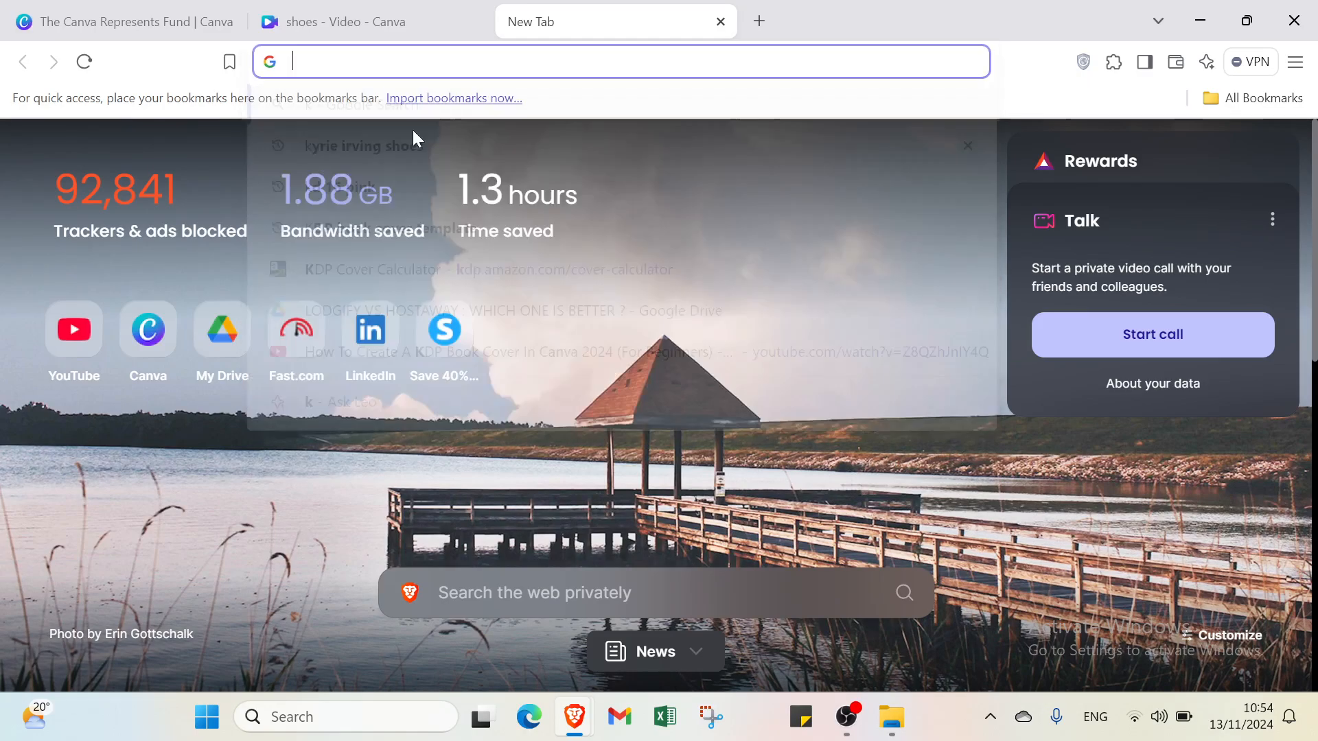
{"action": "type", "text": "kyrie irving shoes"}
{"action": "key", "text": "Return"}
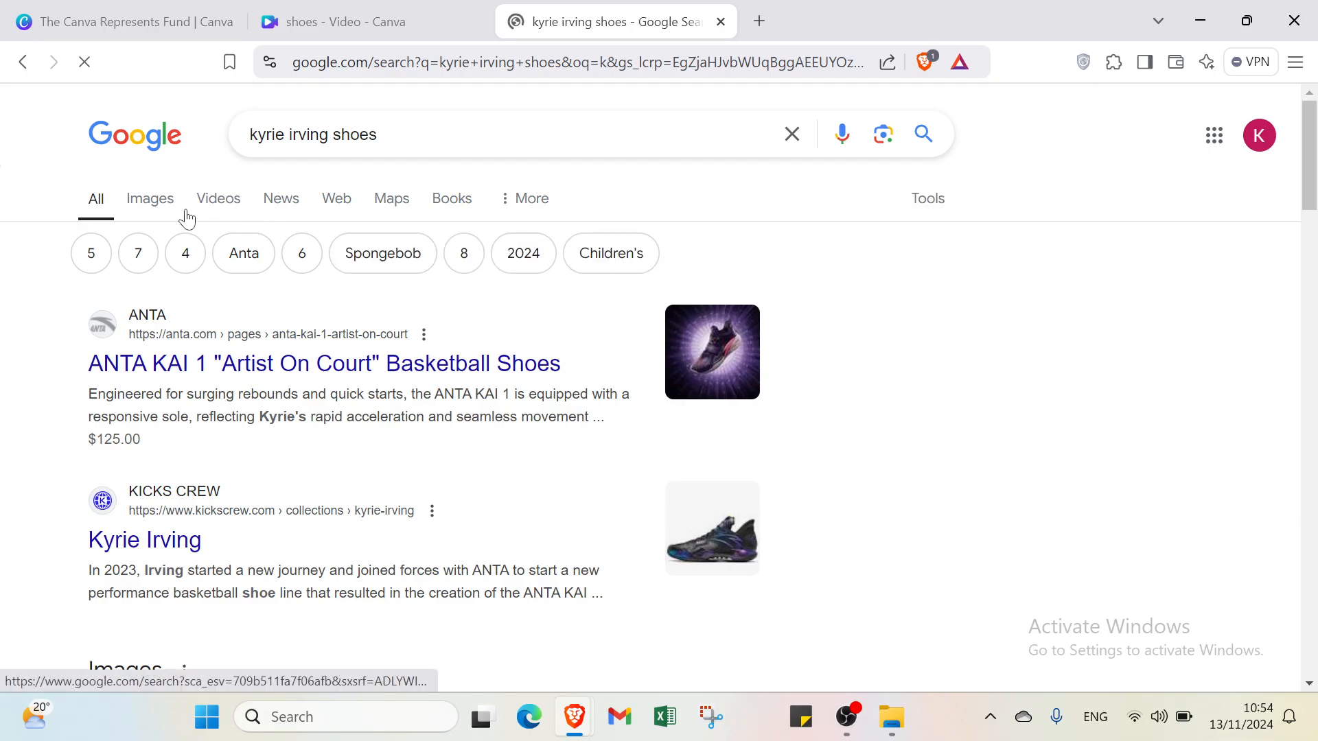
{"action": "left_click", "coordinate": [151, 214]}
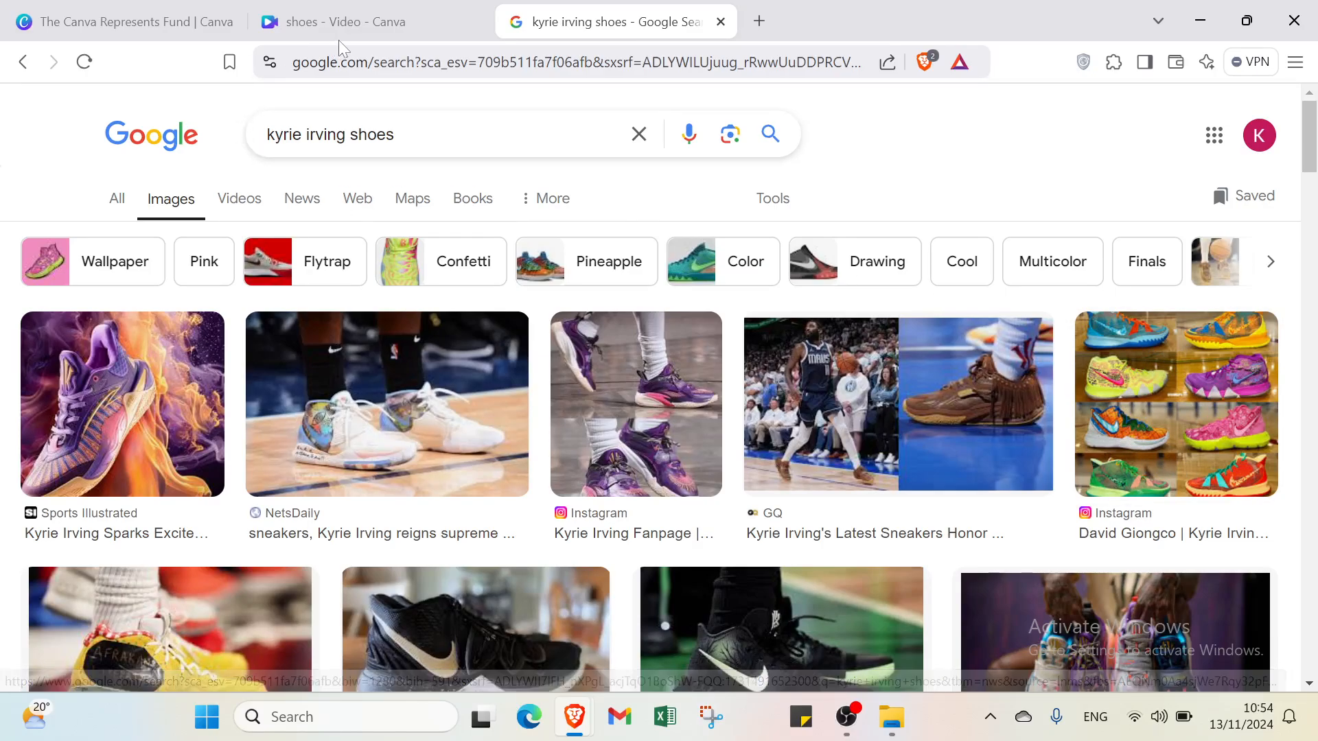
{"action": "left_click", "coordinate": [721, 22]}
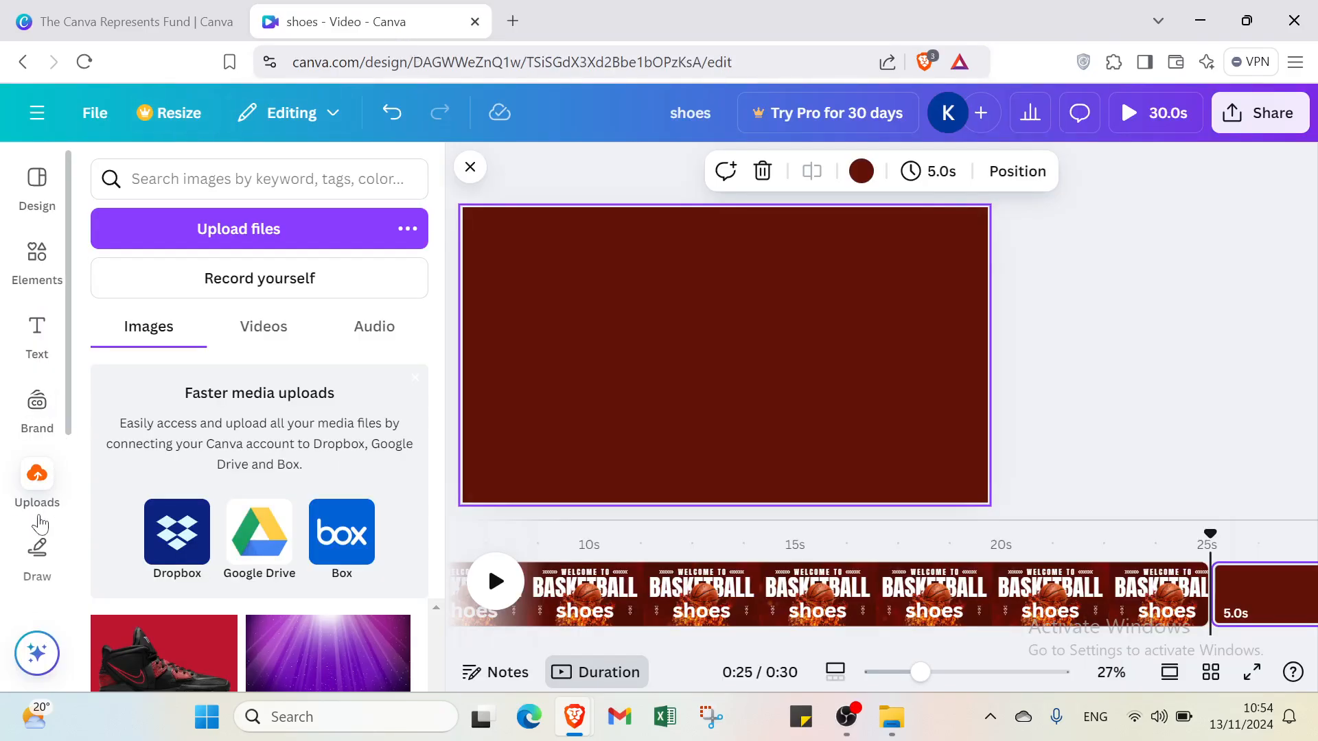
Add the uploaded black and red basketball shoe image to the new page
{"action": "left_click", "coordinate": [286, 241]}
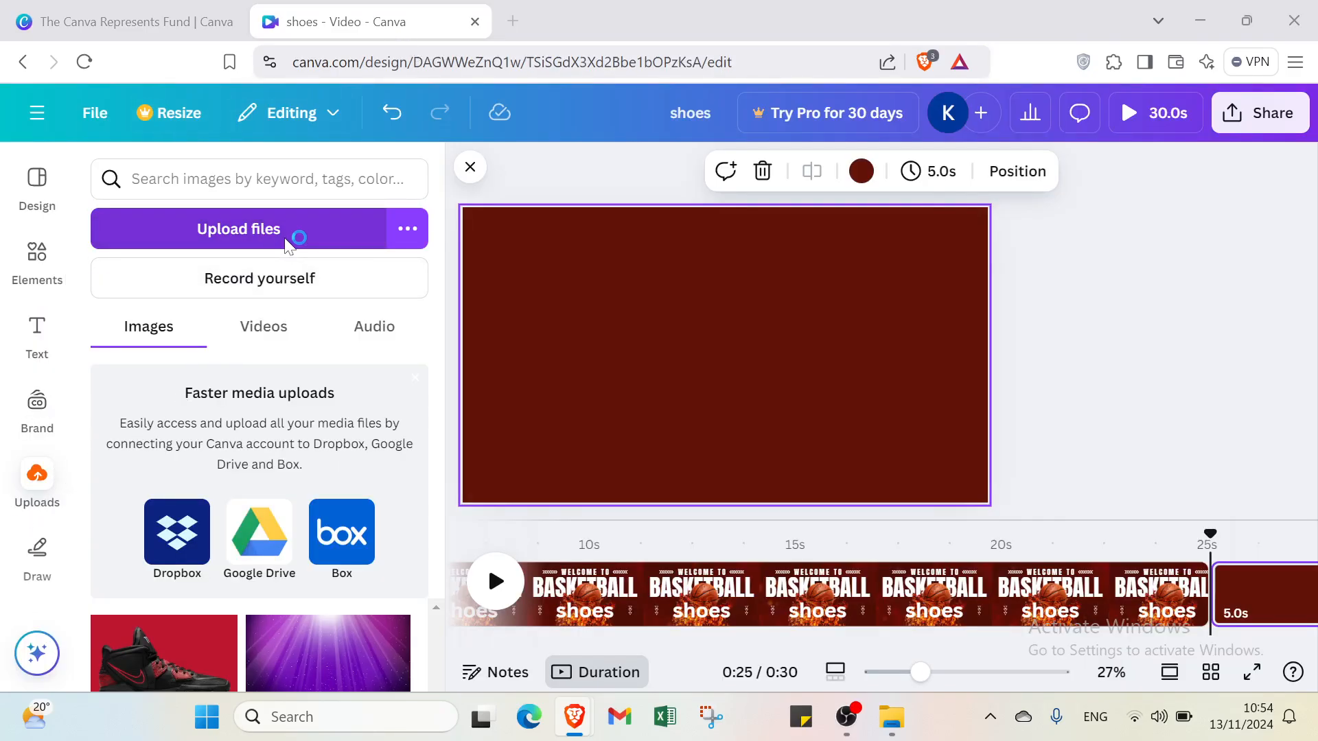
{"action": "left_click", "coordinate": [634, 14]}
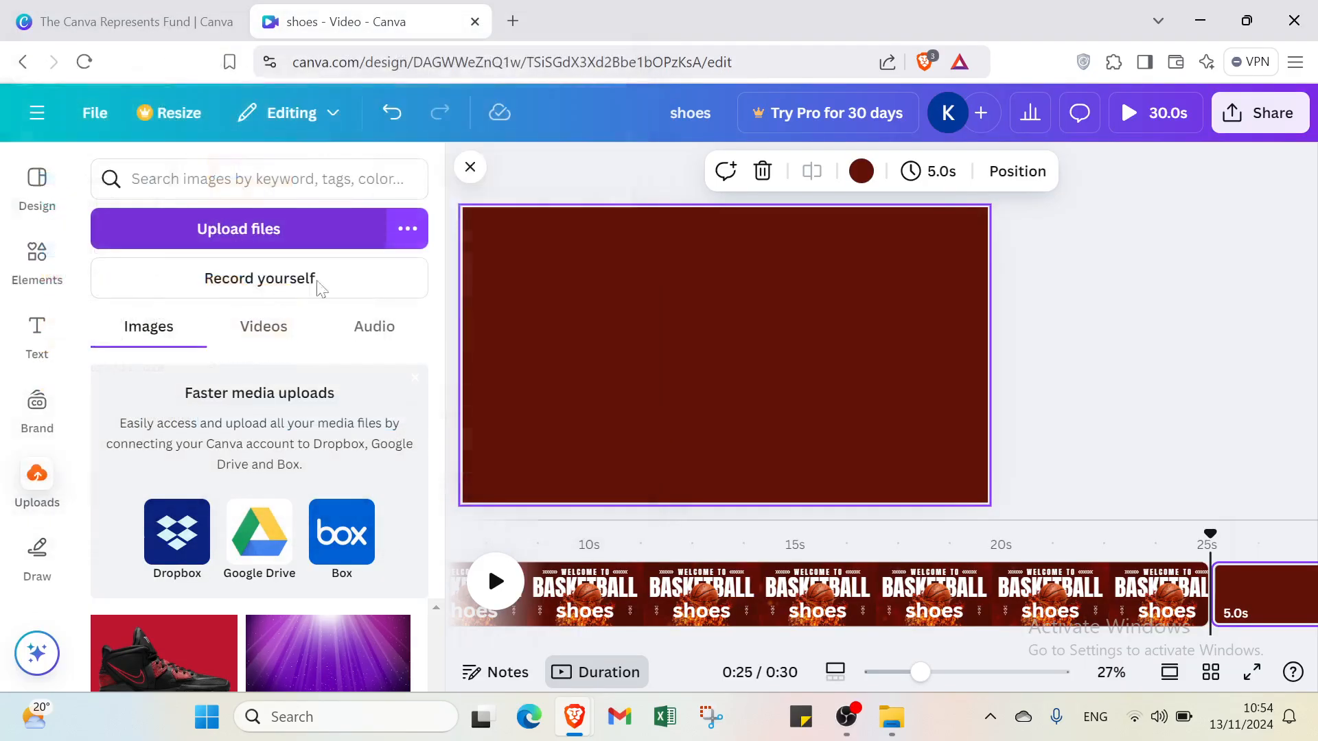
{"action": "left_click", "coordinate": [164, 643]}
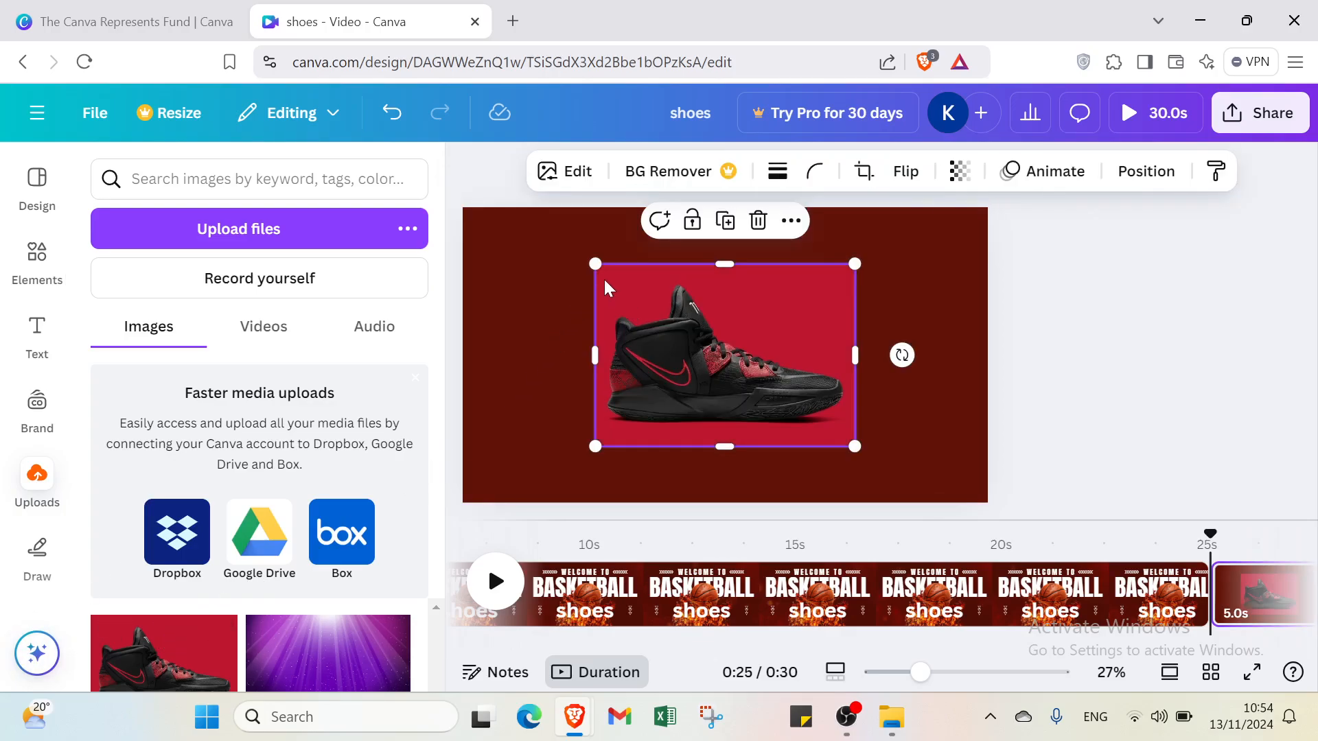
Enlarge the shoe image and move it until its upper edge meets the top of the page
{"action": "left_click_drag", "start_coordinate": [591, 261], "coordinate": [515, 207]}
{"action": "left_click_drag", "start_coordinate": [615, 291], "coordinate": [633, 313]}
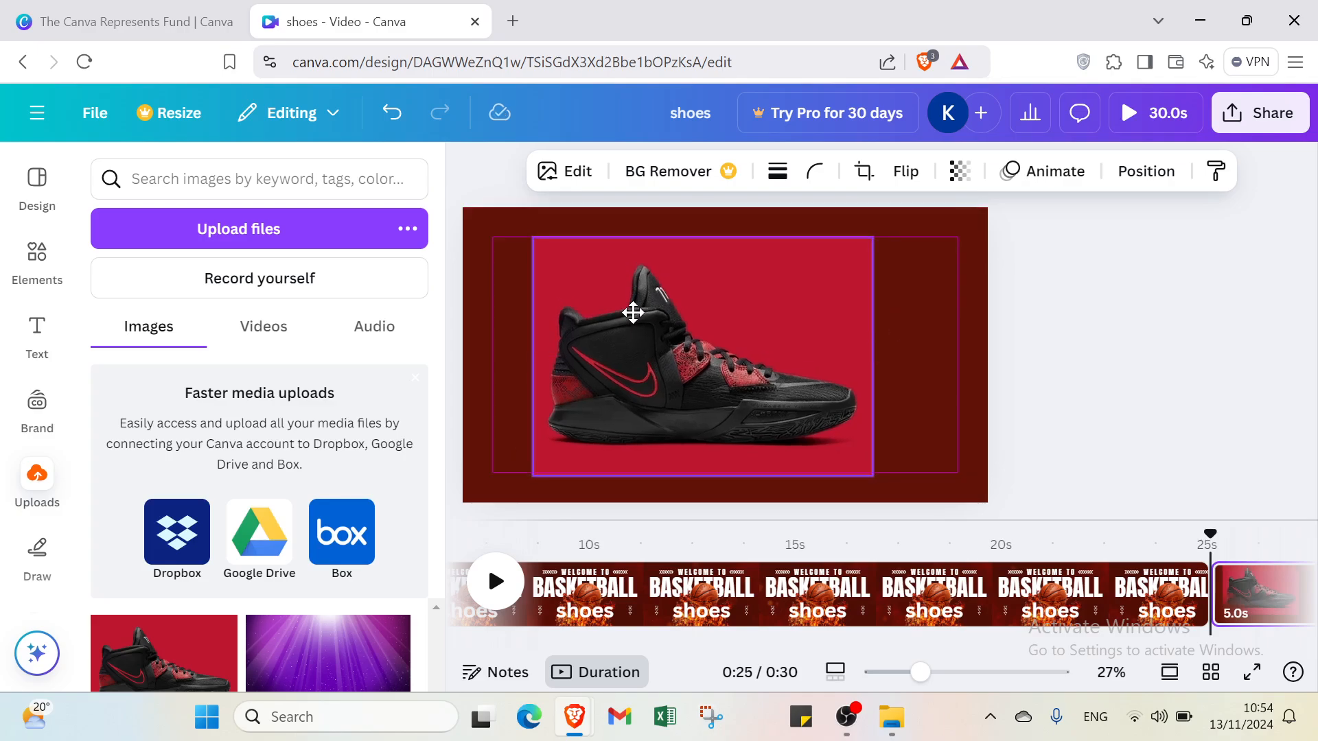
{"action": "left_click_drag", "start_coordinate": [533, 235], "coordinate": [491, 208]}
{"action": "left_click", "coordinate": [480, 220]}
Examine the aspect ratio and rotation options for cropping the shoe image, and leave the crop unchanged
{"action": "double_click", "coordinate": [755, 296]}
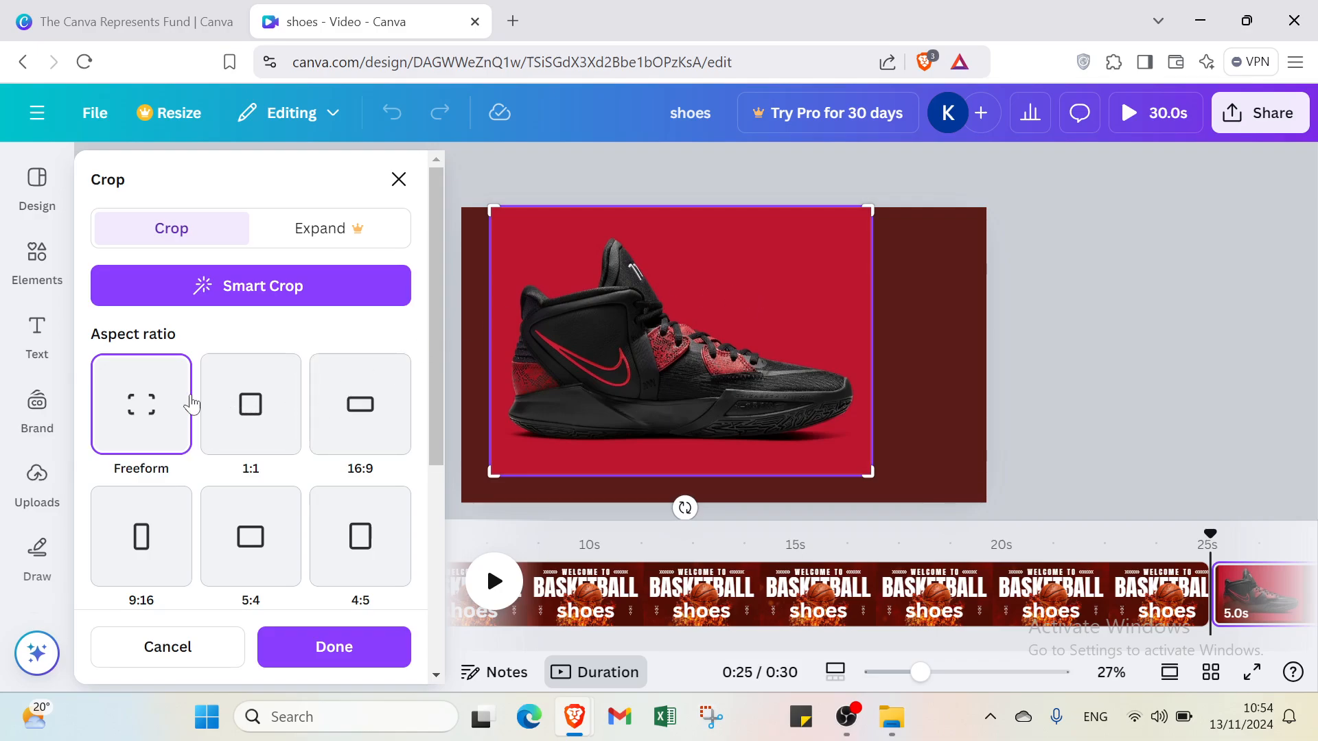
{"action": "scroll", "coordinate": [184, 395], "scroll_direction": "down", "scroll_amount": 2}
{"action": "scroll", "coordinate": [186, 391], "scroll_direction": "up", "scroll_amount": 2}
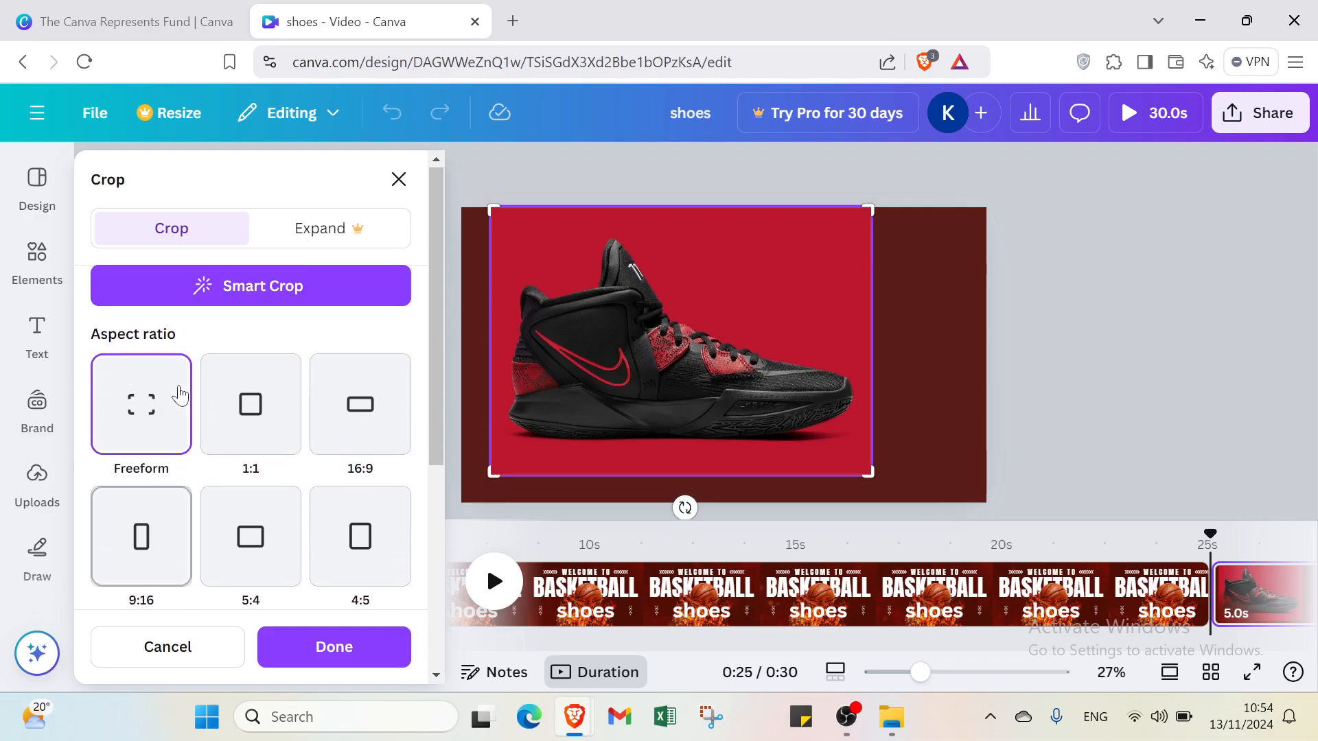
{"action": "scroll", "coordinate": [186, 453], "scroll_direction": "down", "scroll_amount": 1}
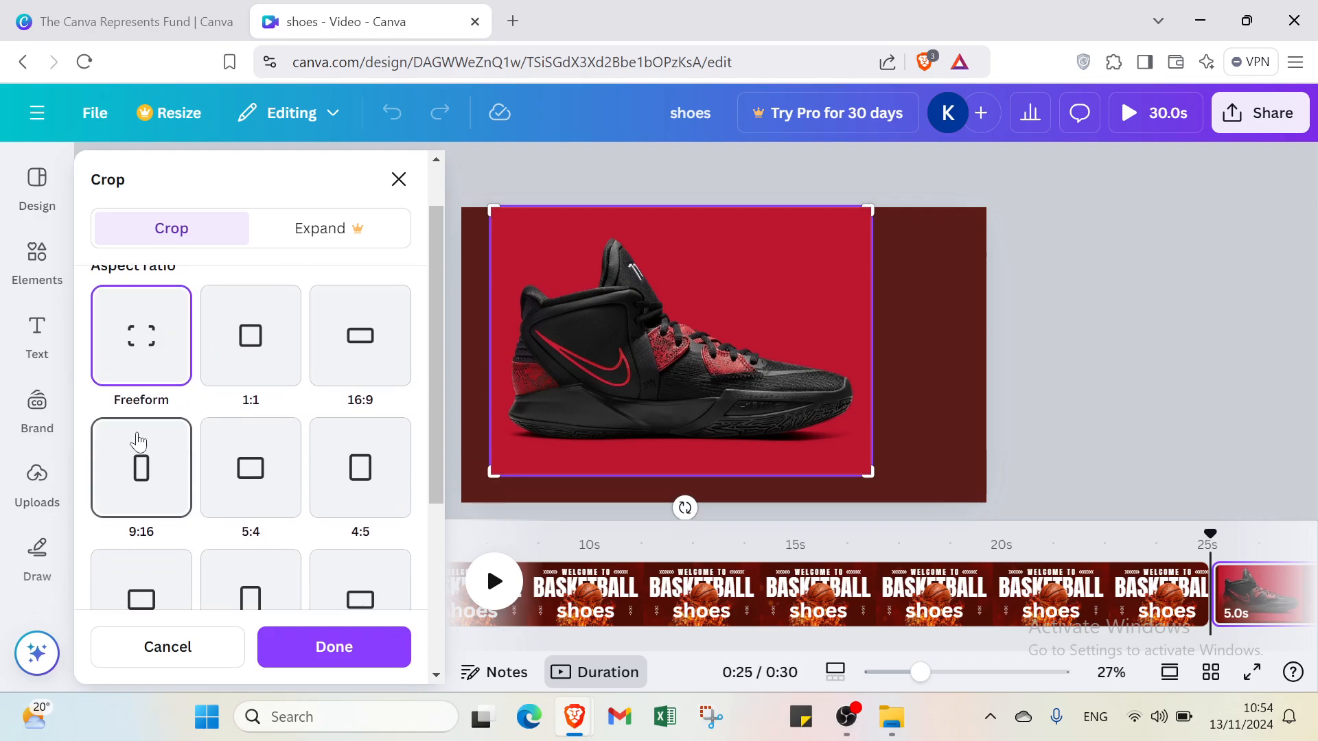
{"action": "scroll", "coordinate": [137, 442], "scroll_direction": "down", "scroll_amount": 1}
{"action": "scroll", "coordinate": [138, 441], "scroll_direction": "down", "scroll_amount": 3}
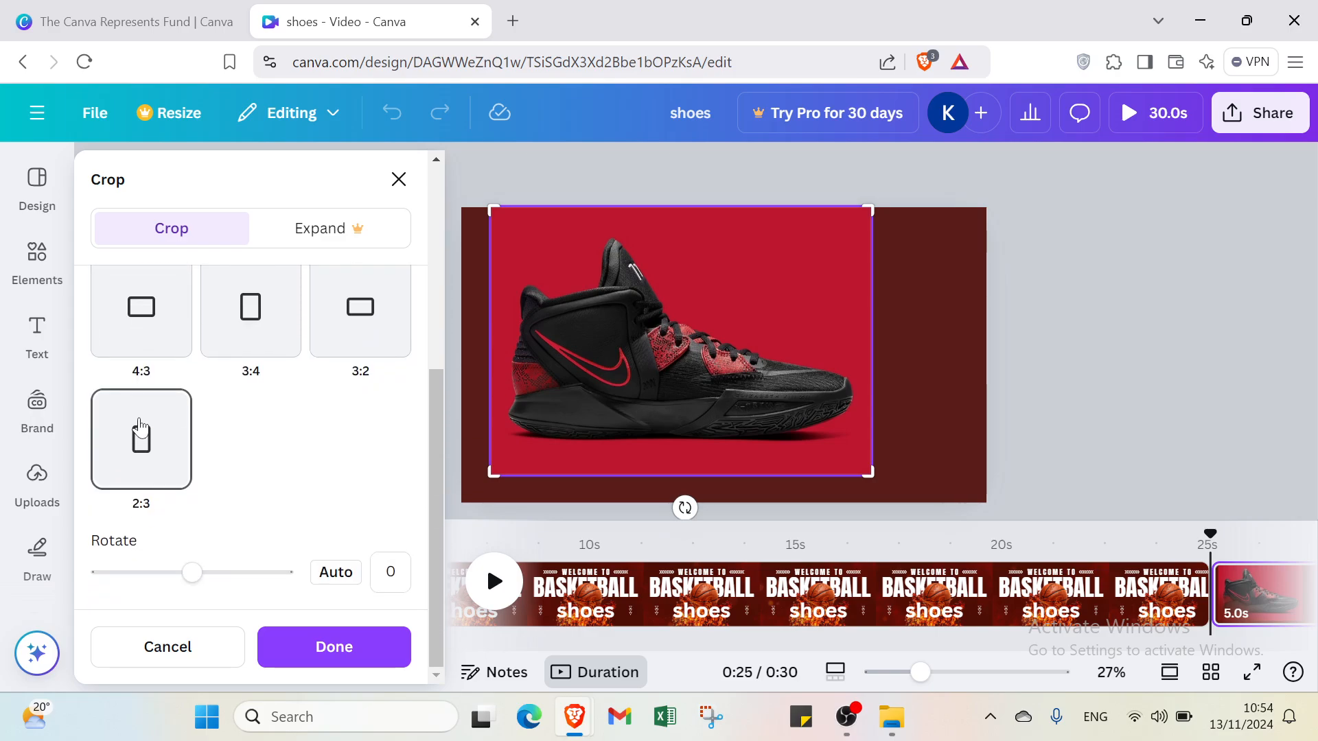
{"action": "left_click", "coordinate": [1154, 290]}
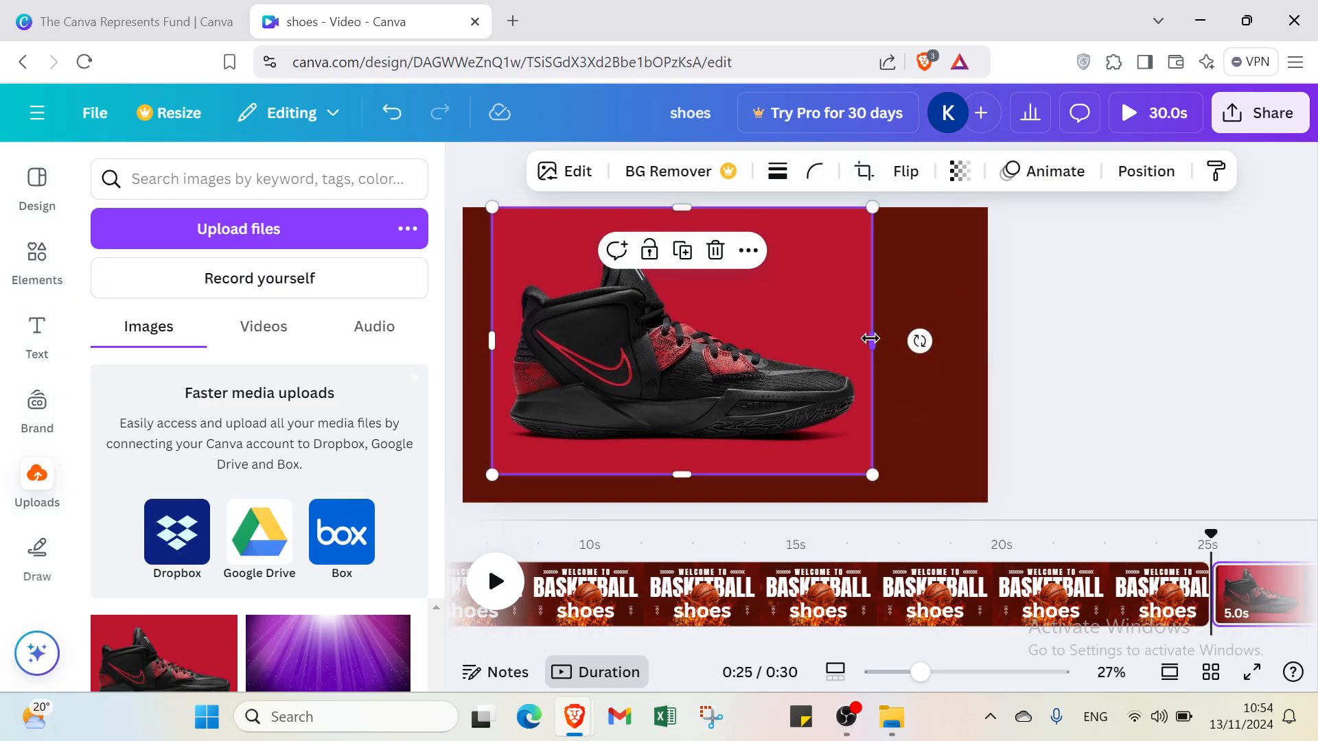
Stretch the shoe image to all four page edges so it fills the whole page
{"action": "left_click_drag", "start_coordinate": [870, 339], "coordinate": [976, 372]}
{"action": "left_click_drag", "start_coordinate": [494, 346], "coordinate": [459, 348]}
{"action": "left_click_drag", "start_coordinate": [648, 376], "coordinate": [652, 383]}
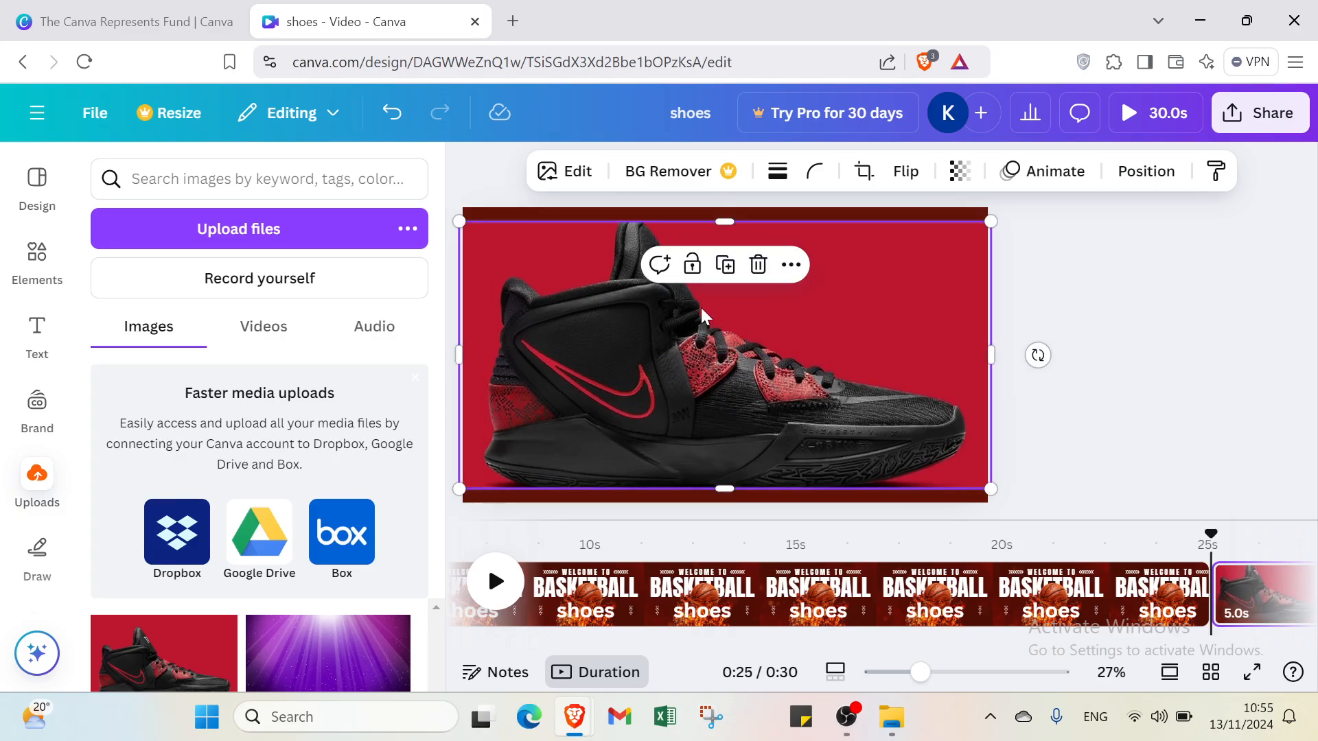
{"action": "left_click_drag", "start_coordinate": [715, 218], "coordinate": [716, 209]}
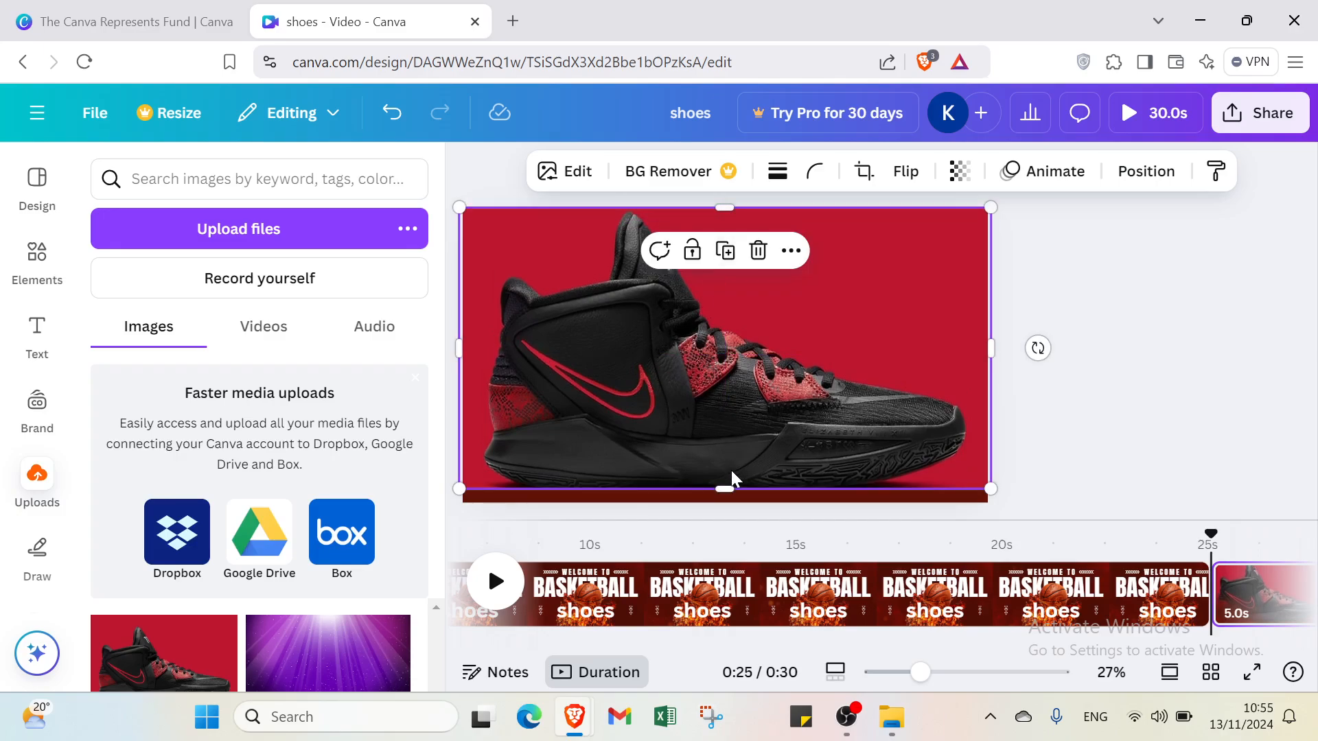
{"action": "left_click_drag", "start_coordinate": [730, 482], "coordinate": [730, 498]}
{"action": "left_click", "coordinate": [1265, 283]}
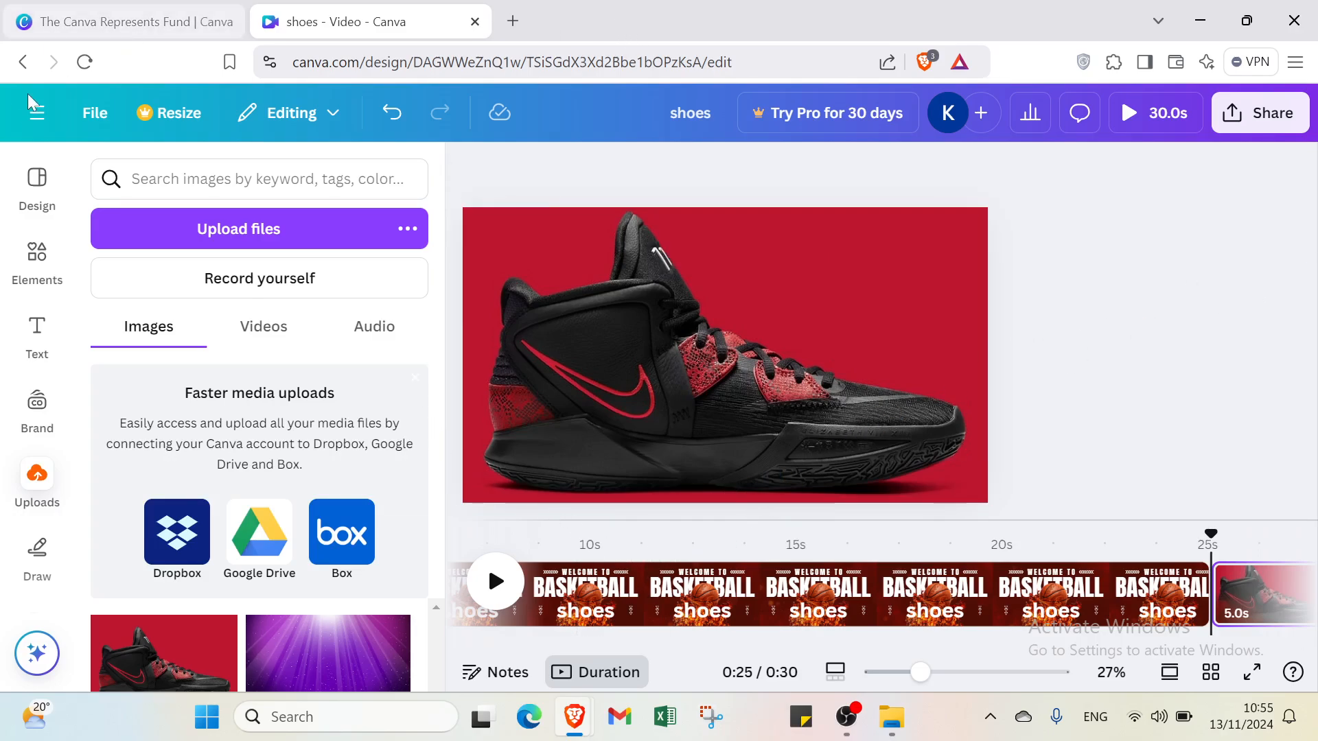
Open the self-recording studio with camera and microphone access, choose No camera, and exit without recording
{"action": "left_click", "coordinate": [284, 286]}
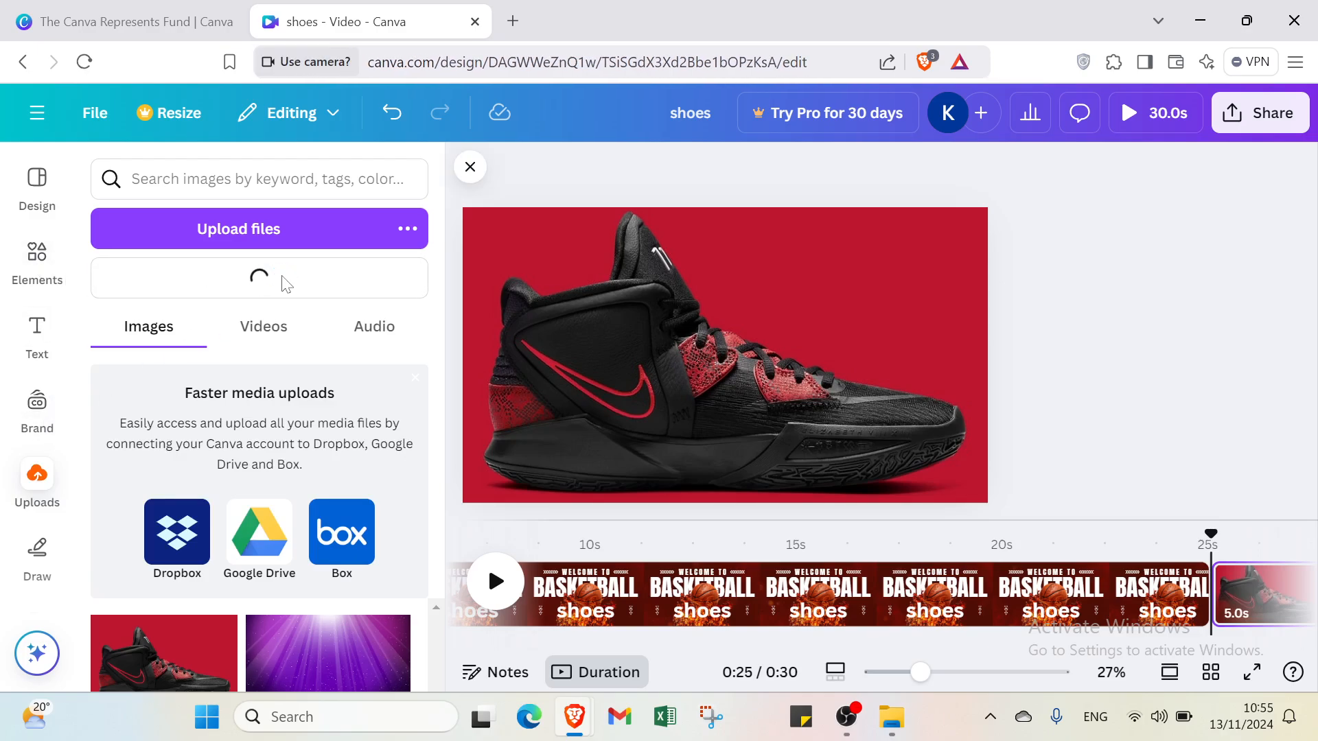
{"action": "left_click", "coordinate": [478, 238]}
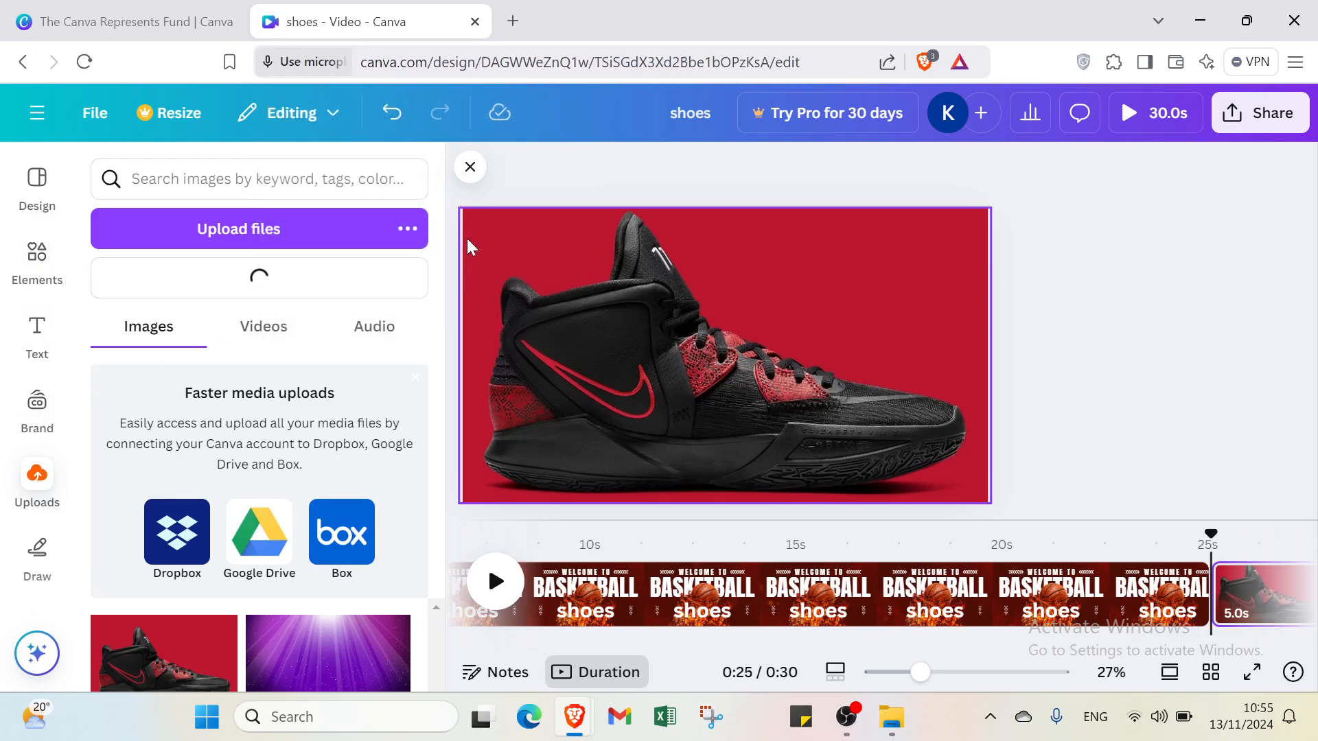
{"action": "left_click", "coordinate": [488, 249]}
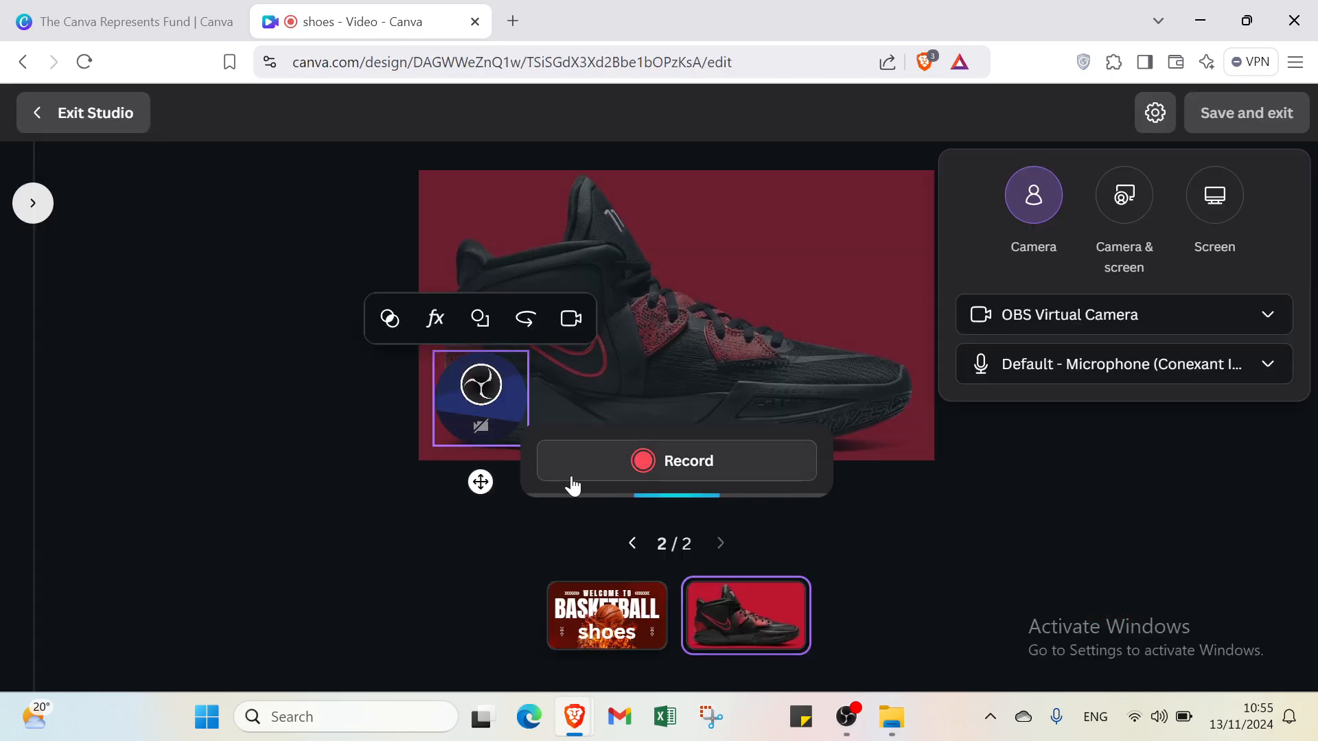
{"action": "left_click", "coordinate": [989, 314]}
{"action": "left_click", "coordinate": [1033, 415]}
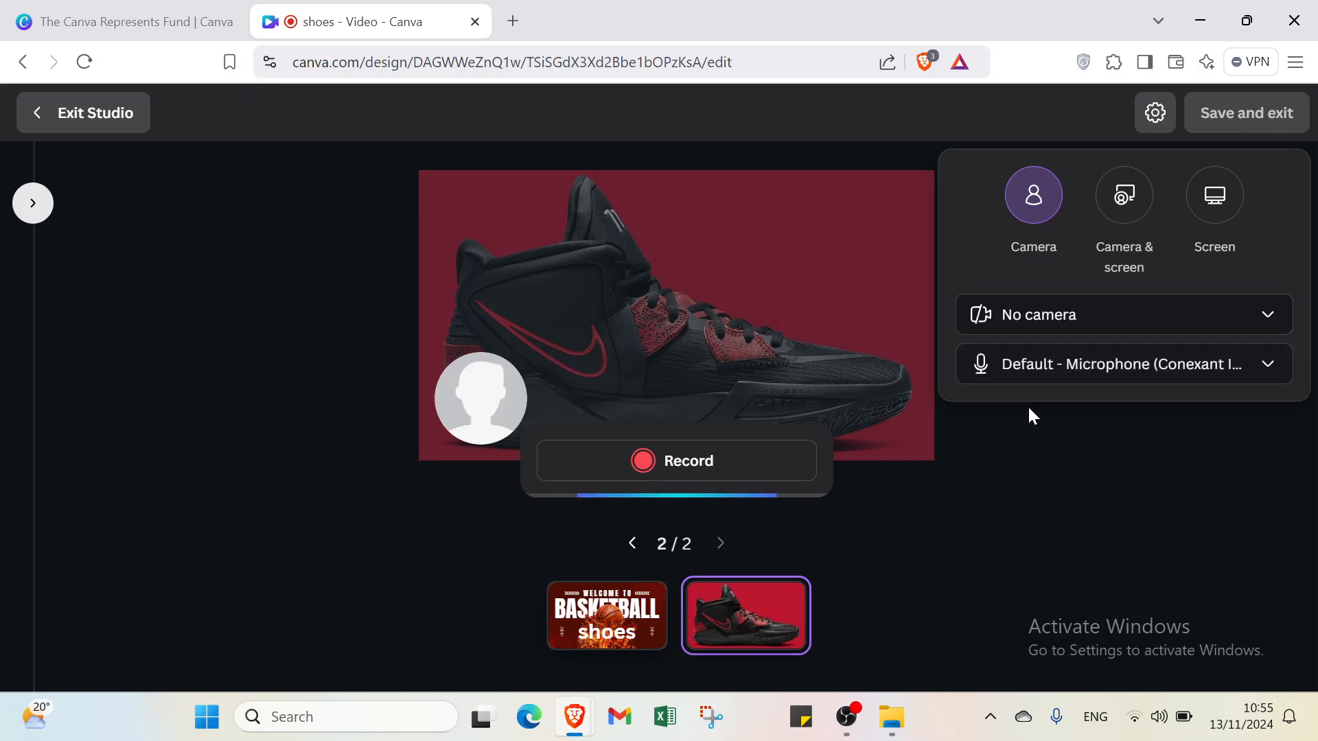
{"action": "left_click", "coordinate": [86, 110]}
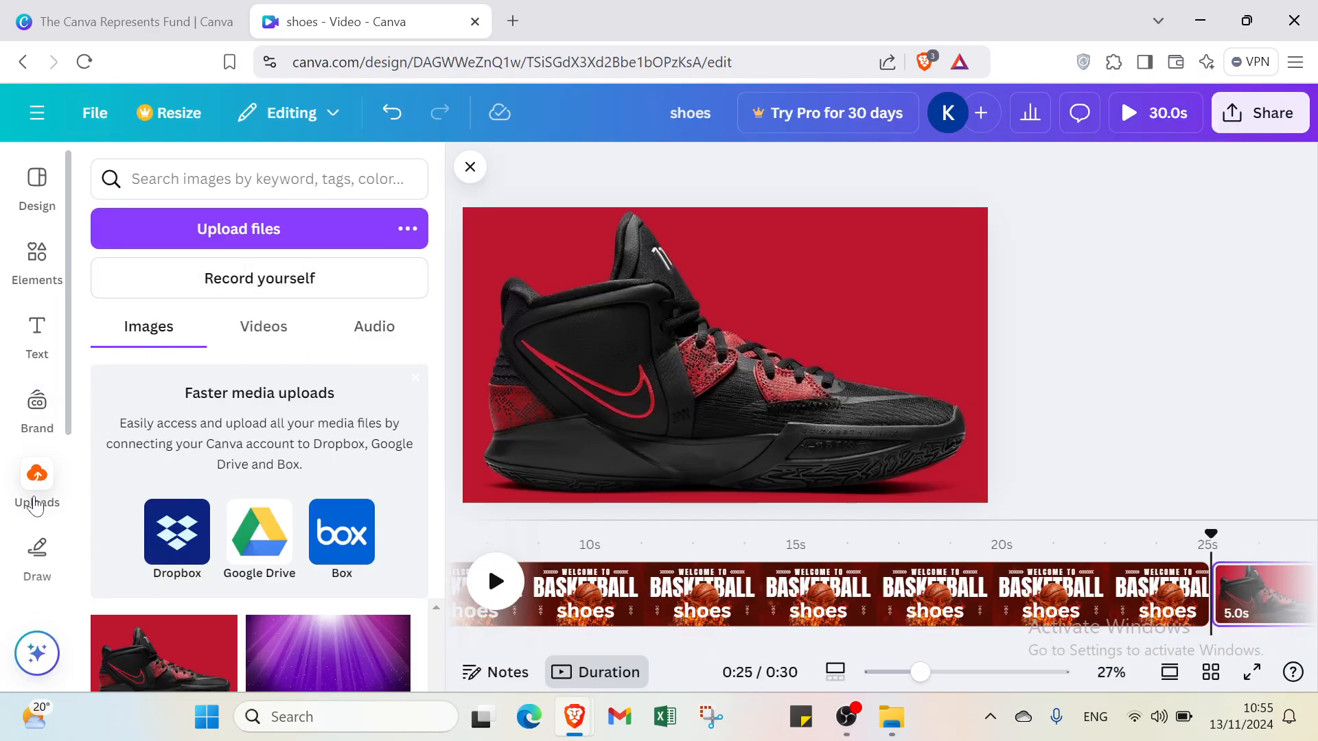
Browse the available Canva apps and the "shoes basketball" template designs, and close the browsing panel
{"action": "left_click", "coordinate": [37, 287]}
{"action": "scroll", "coordinate": [41, 439], "scroll_direction": "down", "scroll_amount": 3}
{"action": "left_click", "coordinate": [41, 488]}
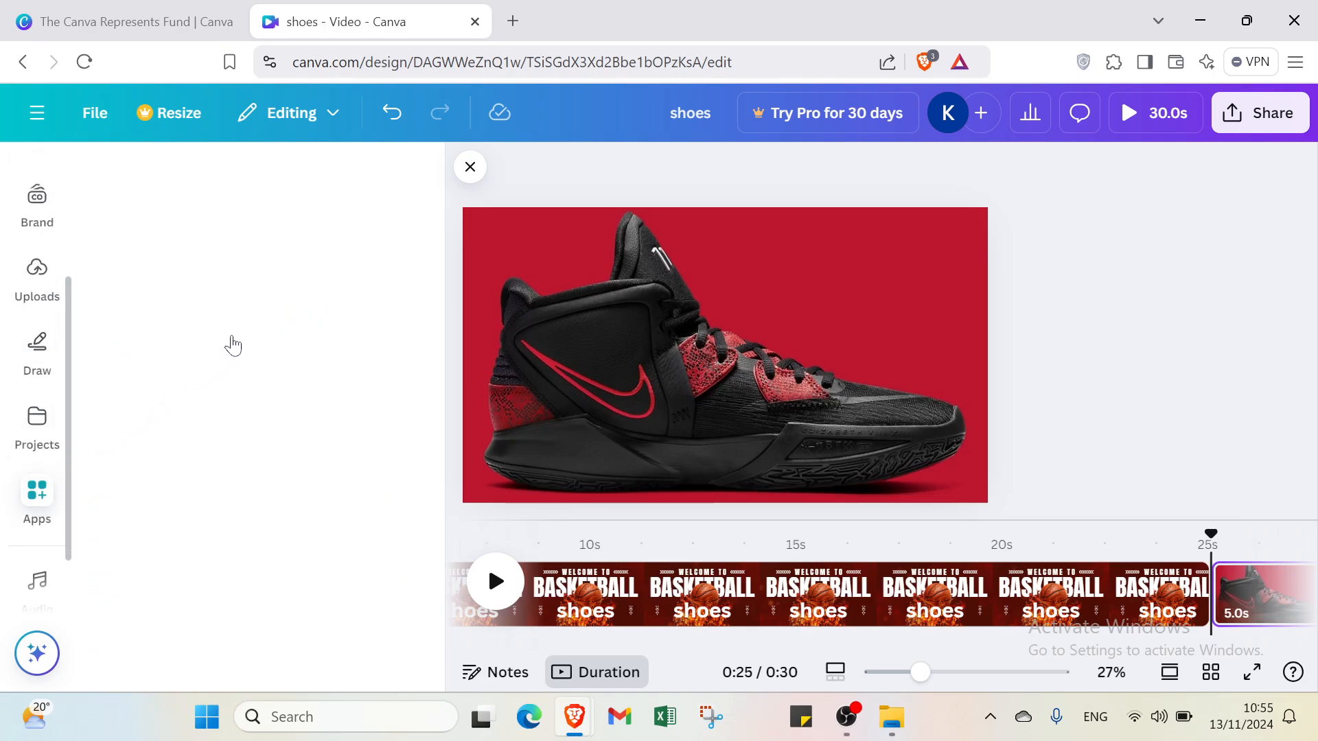
{"action": "scroll", "coordinate": [205, 352], "scroll_direction": "down", "scroll_amount": 5}
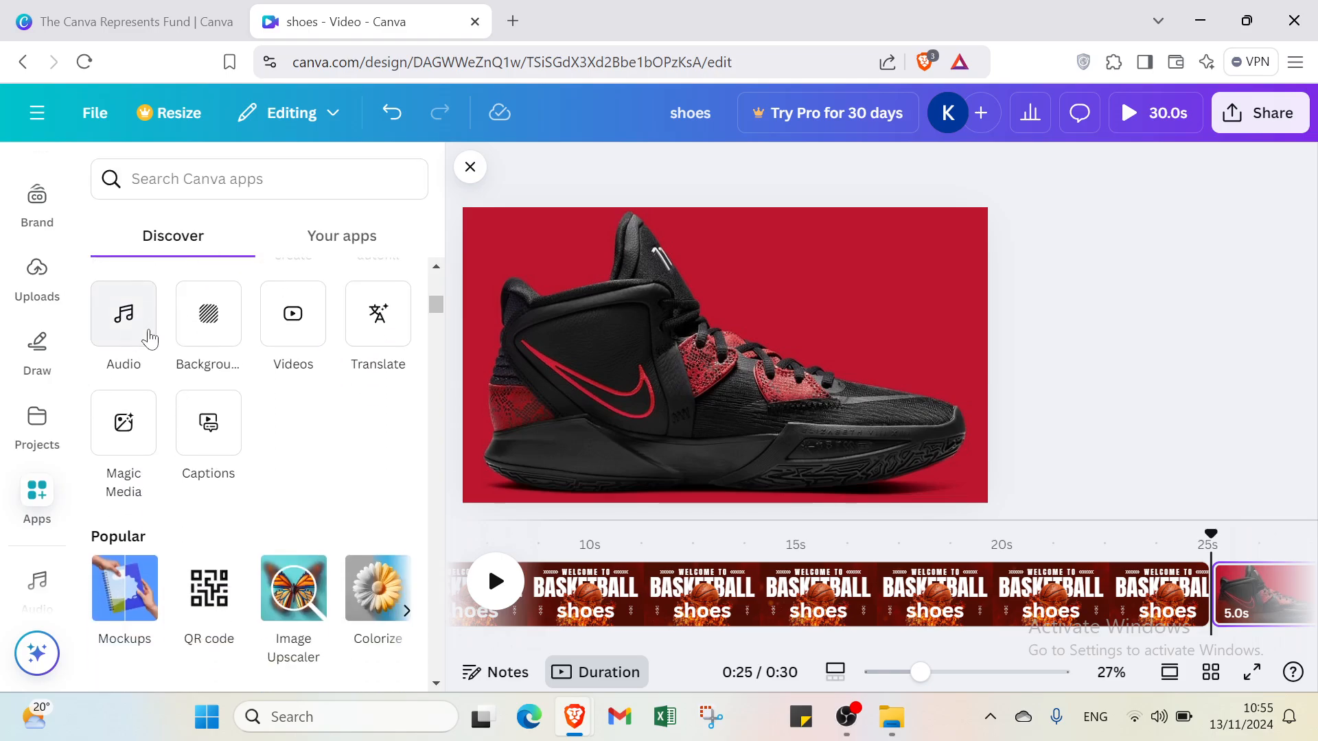
{"action": "scroll", "coordinate": [149, 338], "scroll_direction": "up", "scroll_amount": 5}
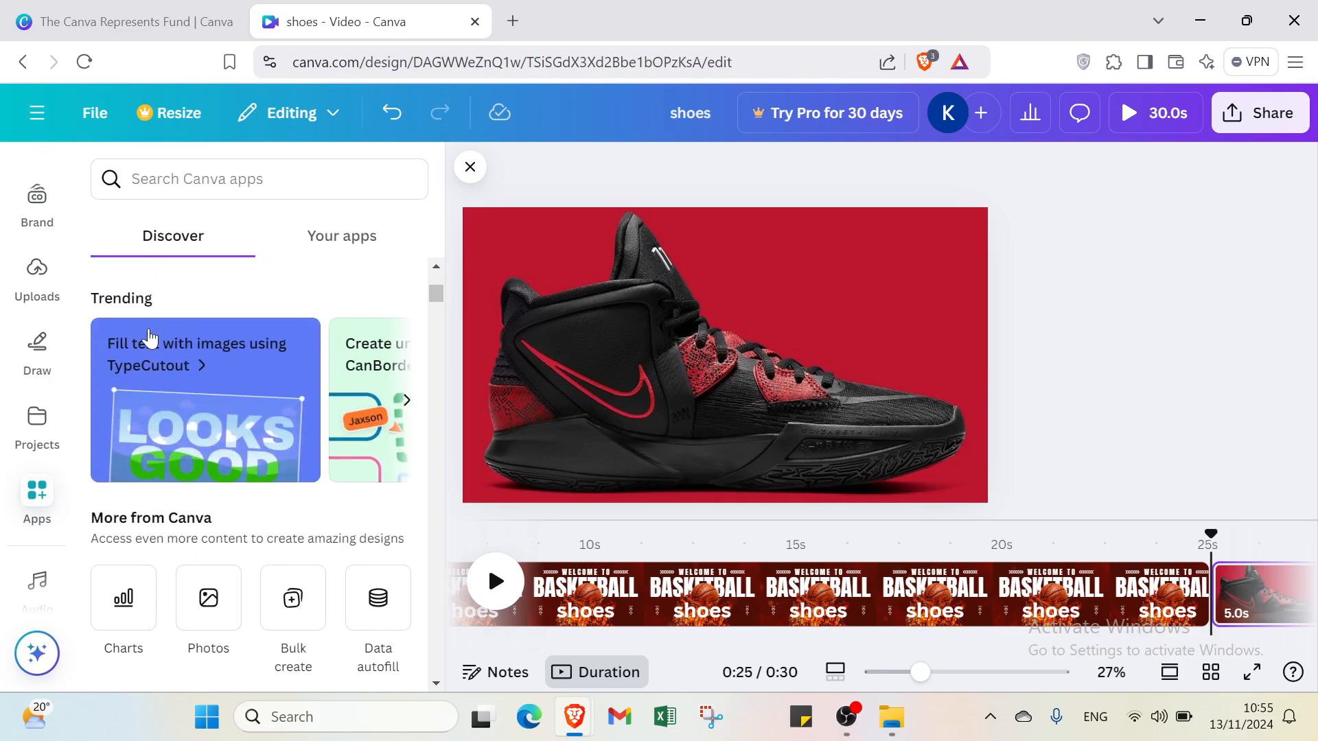
{"action": "scroll", "coordinate": [48, 260], "scroll_direction": "up", "scroll_amount": 2}
{"action": "scroll", "coordinate": [61, 218], "scroll_direction": "up", "scroll_amount": 2}
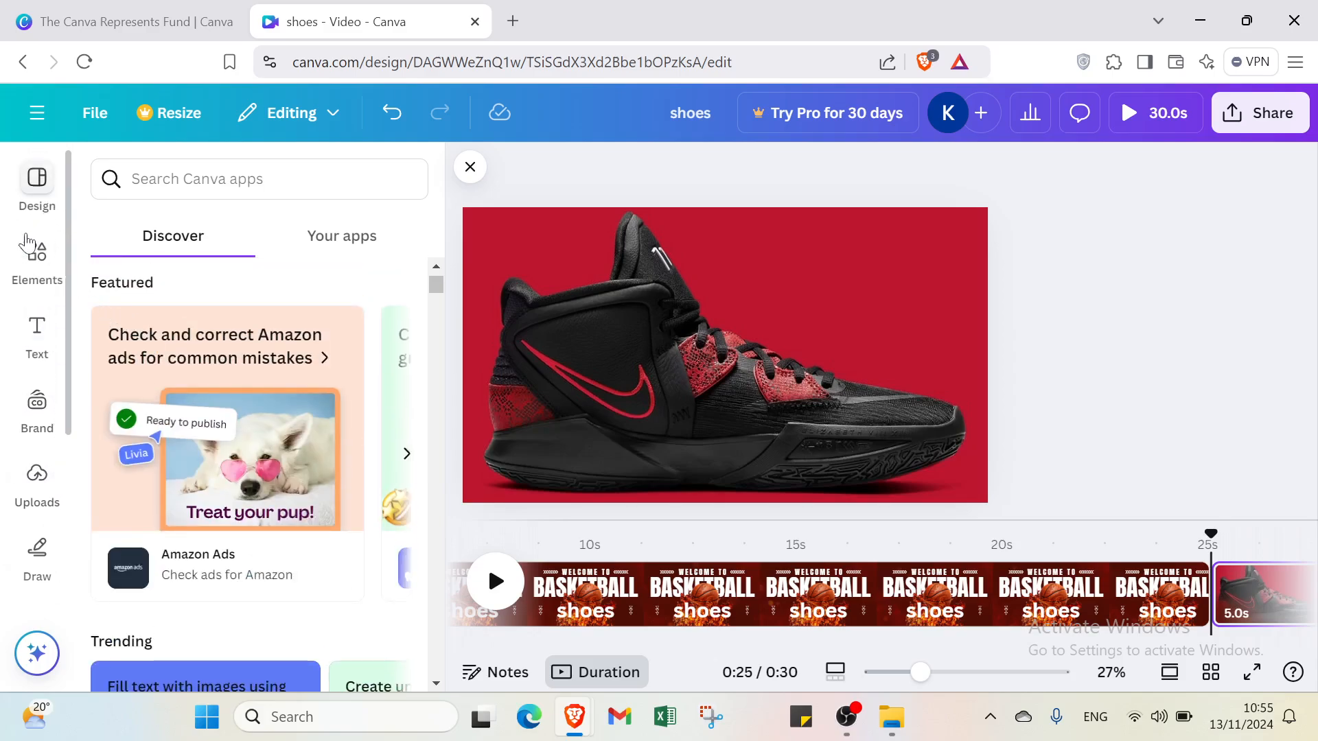
{"action": "left_click", "coordinate": [38, 179]}
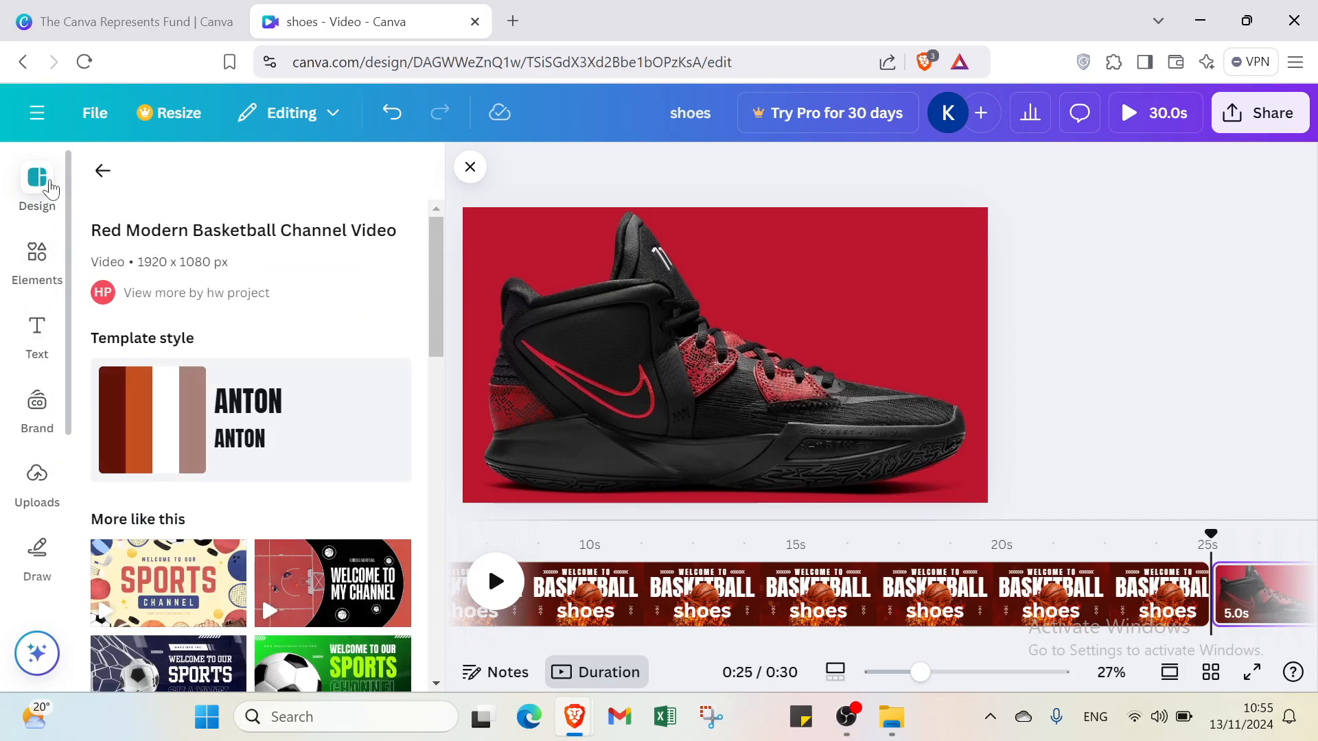
{"action": "left_click", "coordinate": [27, 182]}
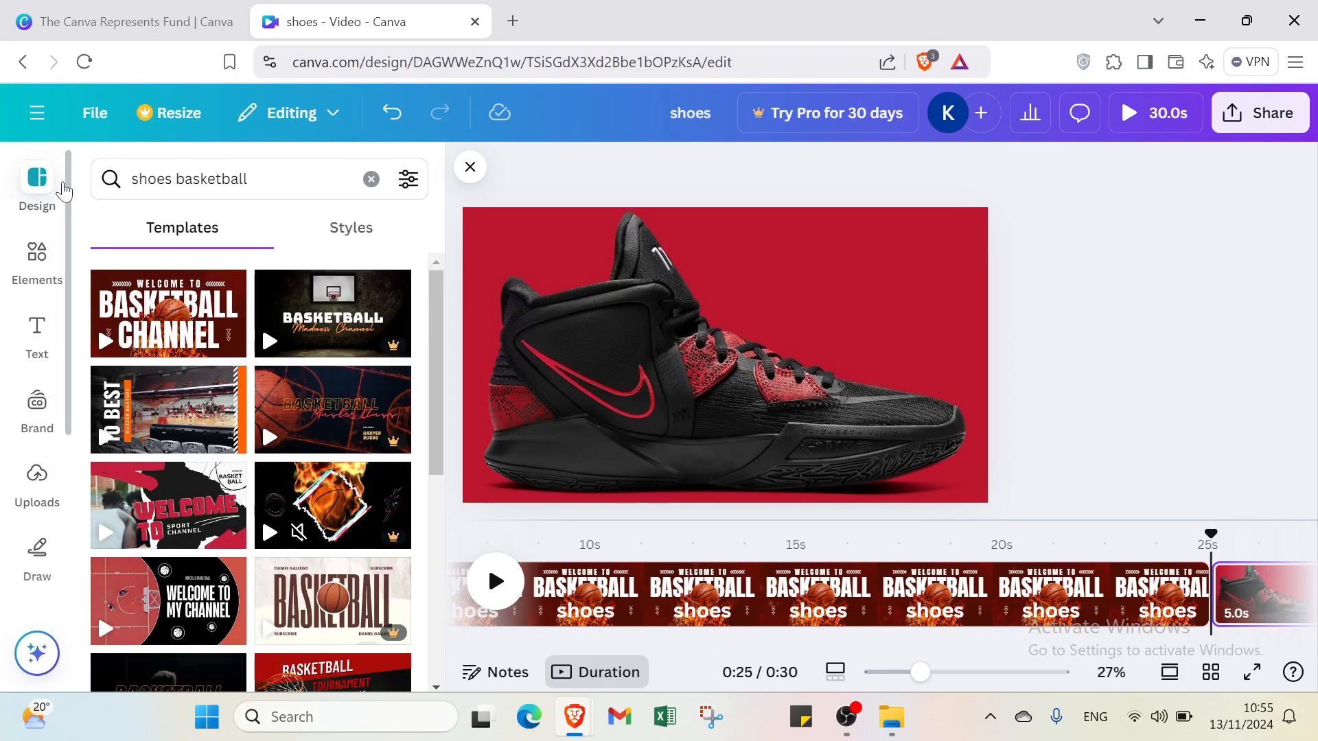
{"action": "left_click", "coordinate": [470, 168]}
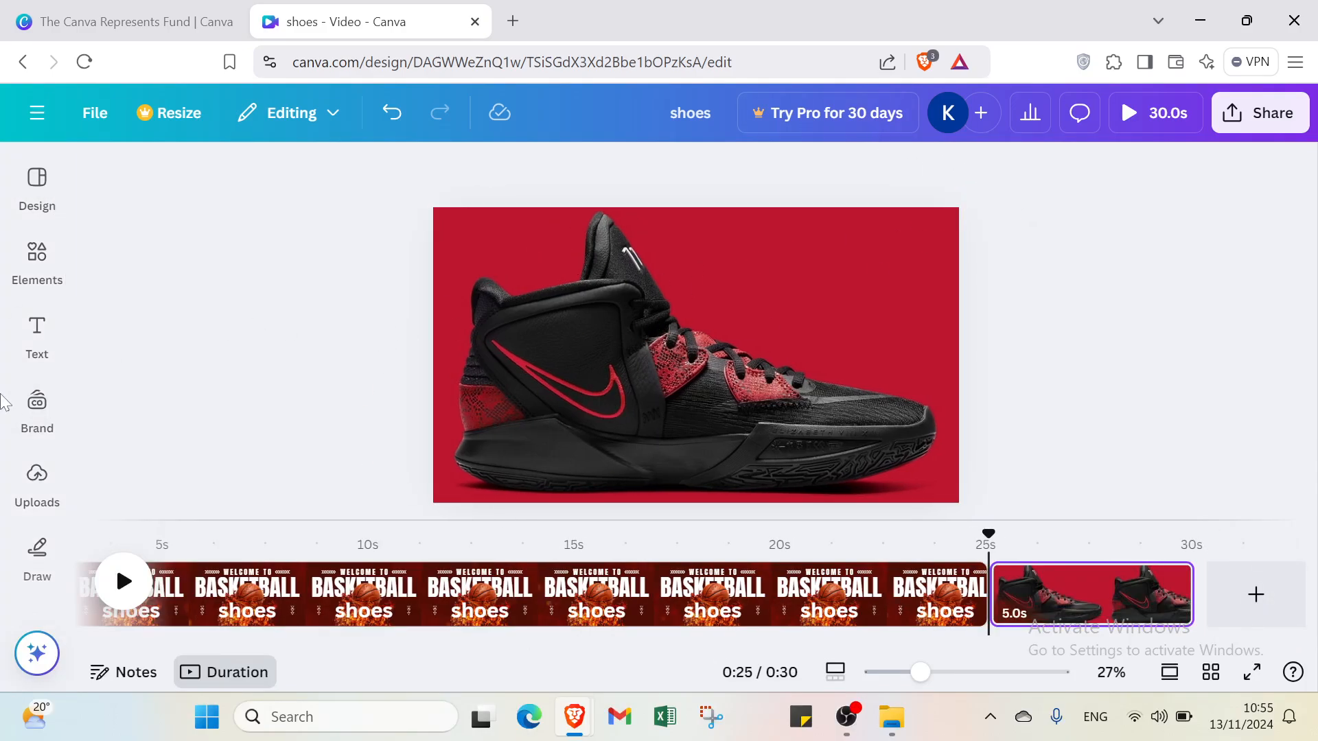
Look through the text styles, elements and video templates, clear the "shoes basketball" template search, and close the browsing panel
{"action": "left_click", "coordinate": [51, 383]}
{"action": "left_click", "coordinate": [48, 358]}
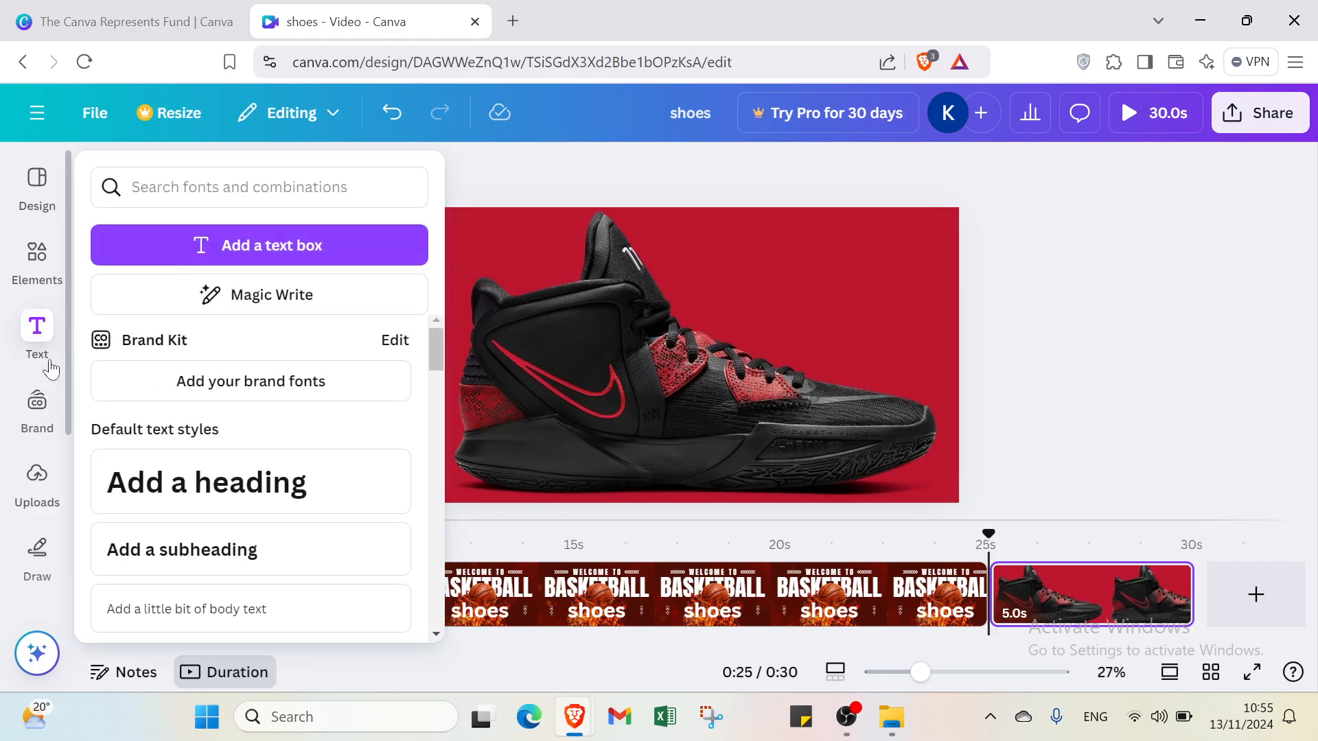
{"action": "left_click", "coordinate": [33, 288]}
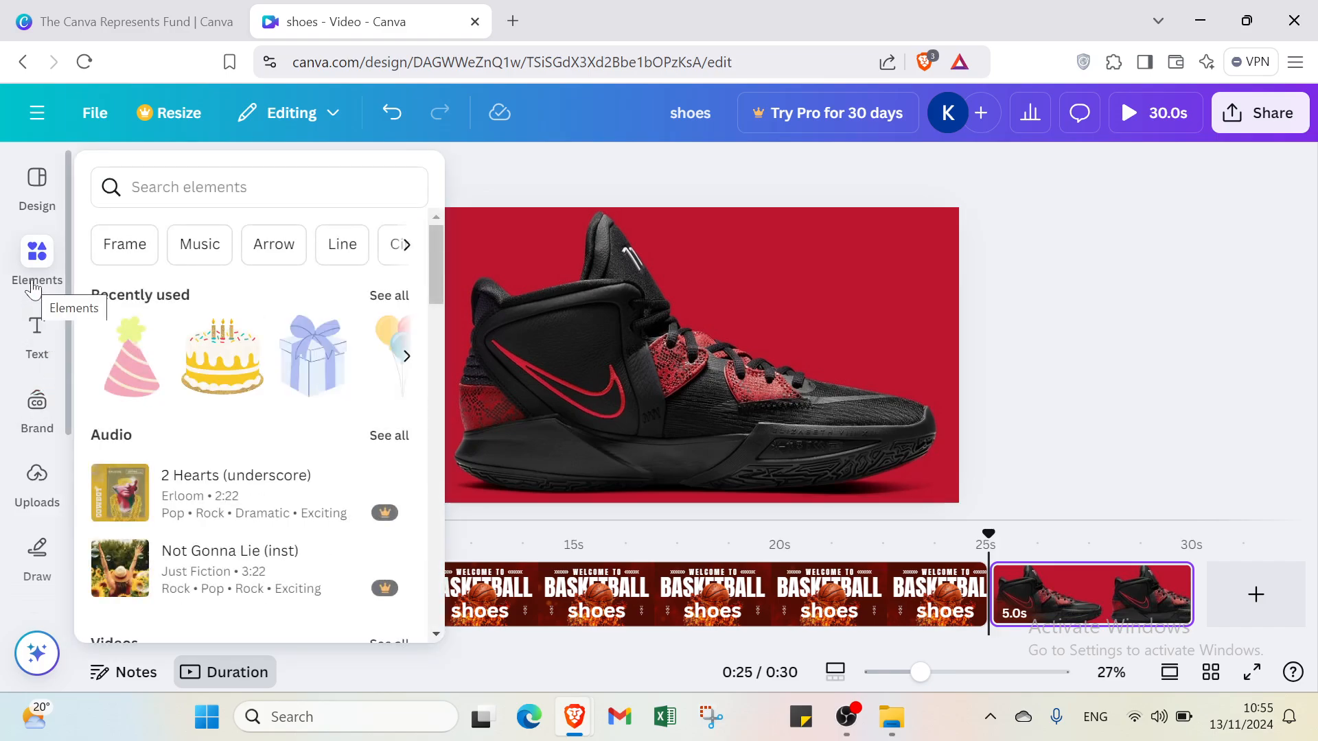
{"action": "left_click", "coordinate": [27, 208]}
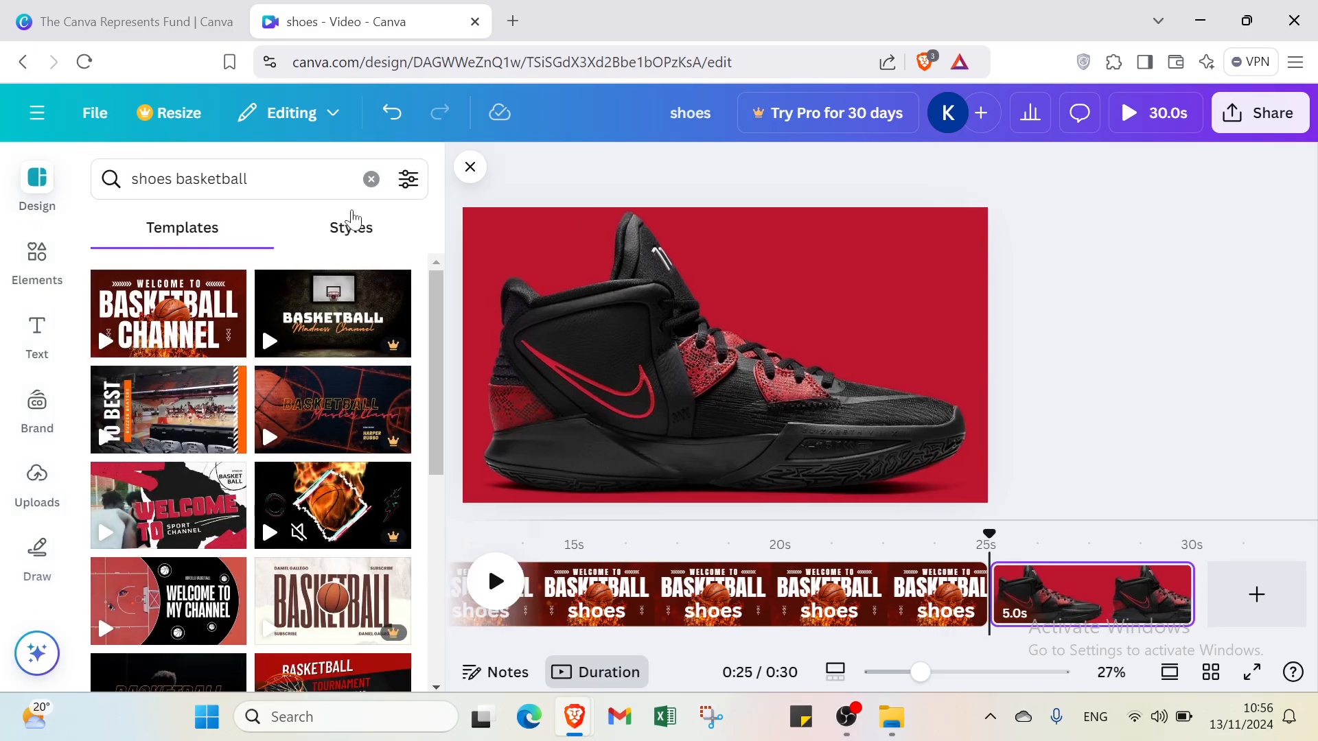
{"action": "left_click", "coordinate": [371, 179]}
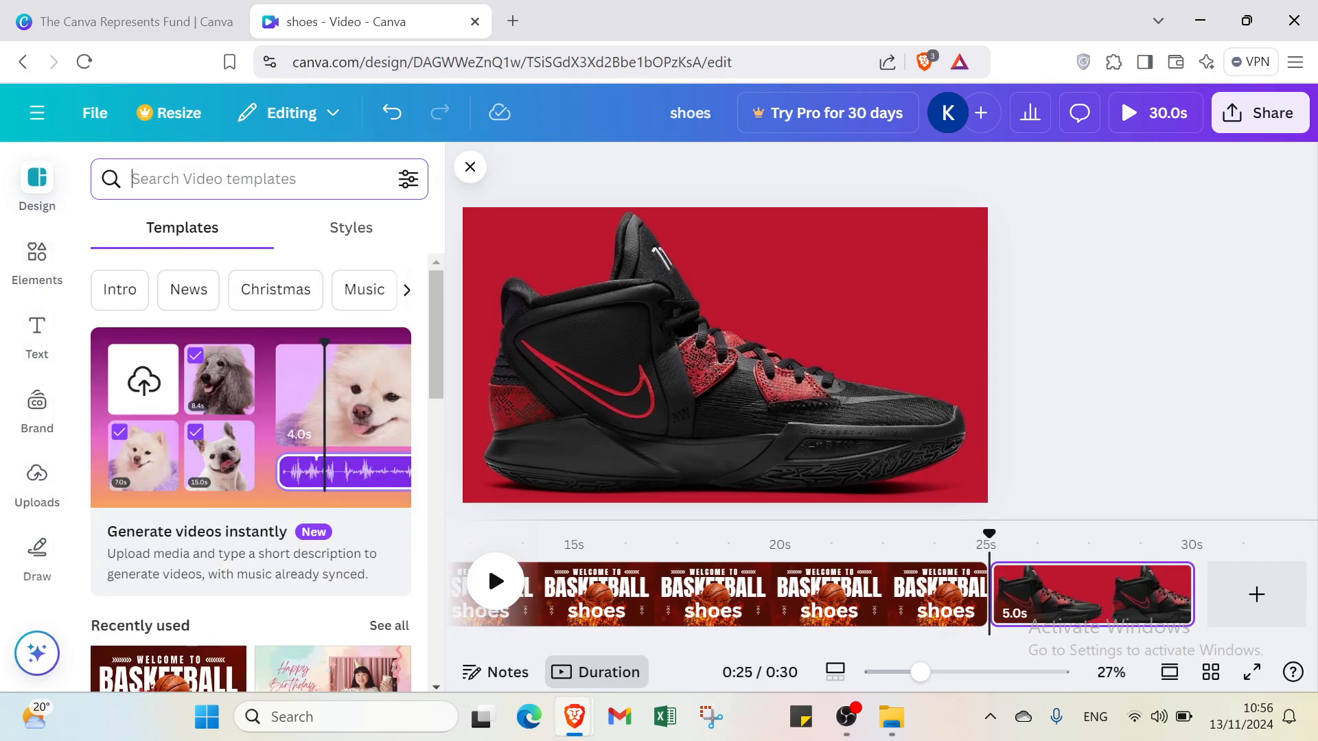
{"action": "left_click", "coordinate": [470, 168]}
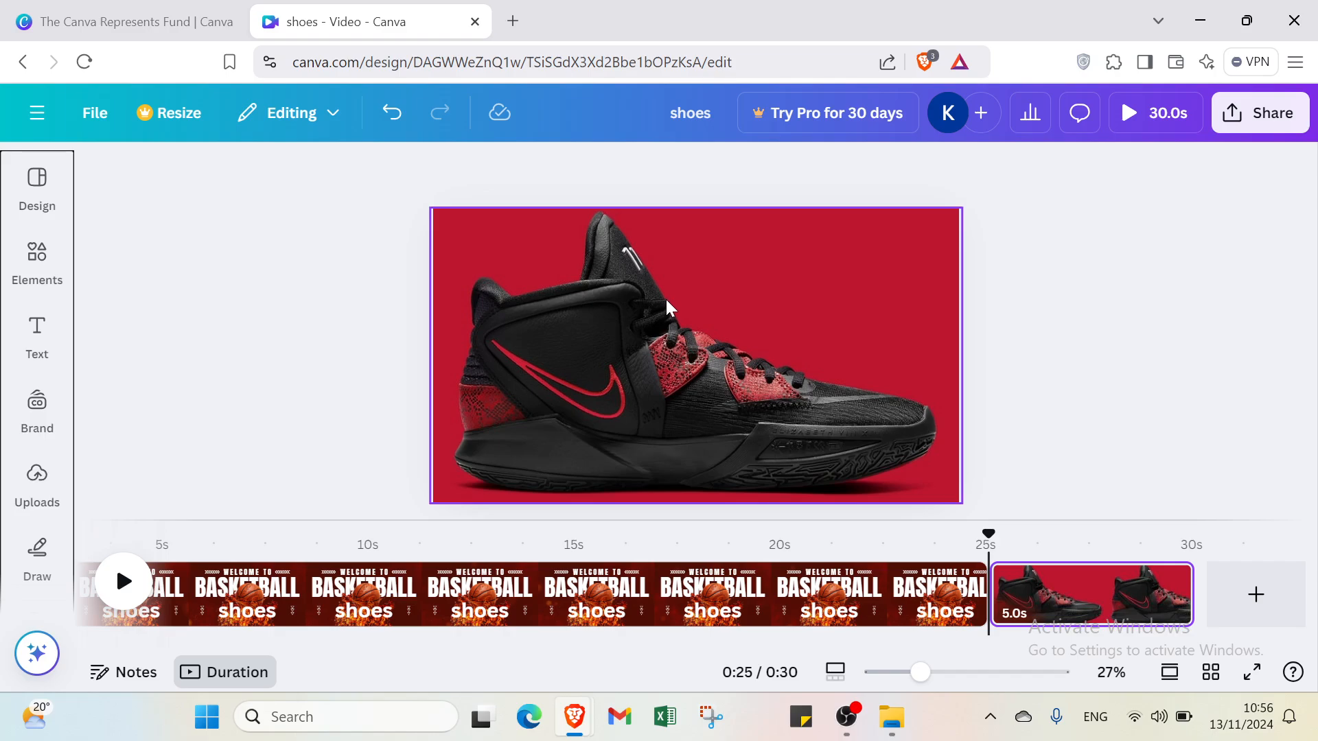
Examine the download settings and available file types for the video, and exit without downloading
{"action": "left_click", "coordinate": [1259, 113]}
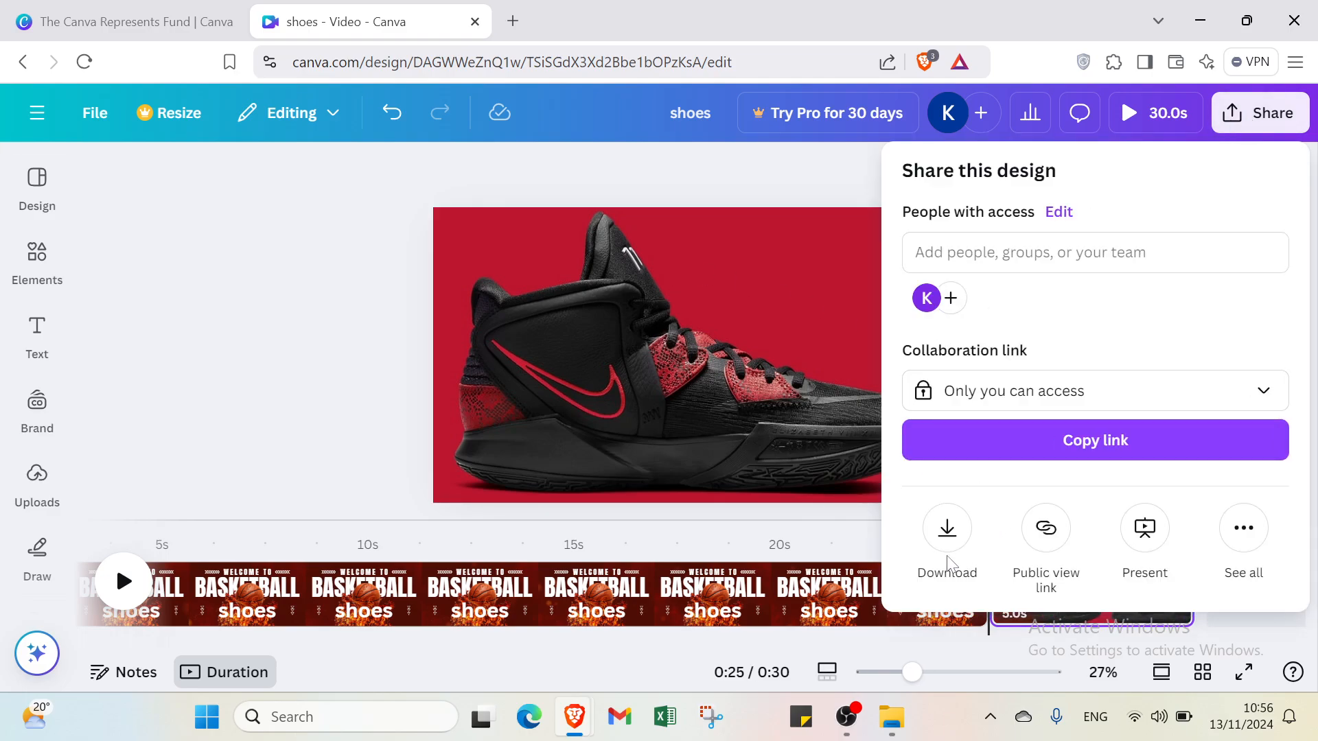
{"action": "left_click", "coordinate": [947, 545]}
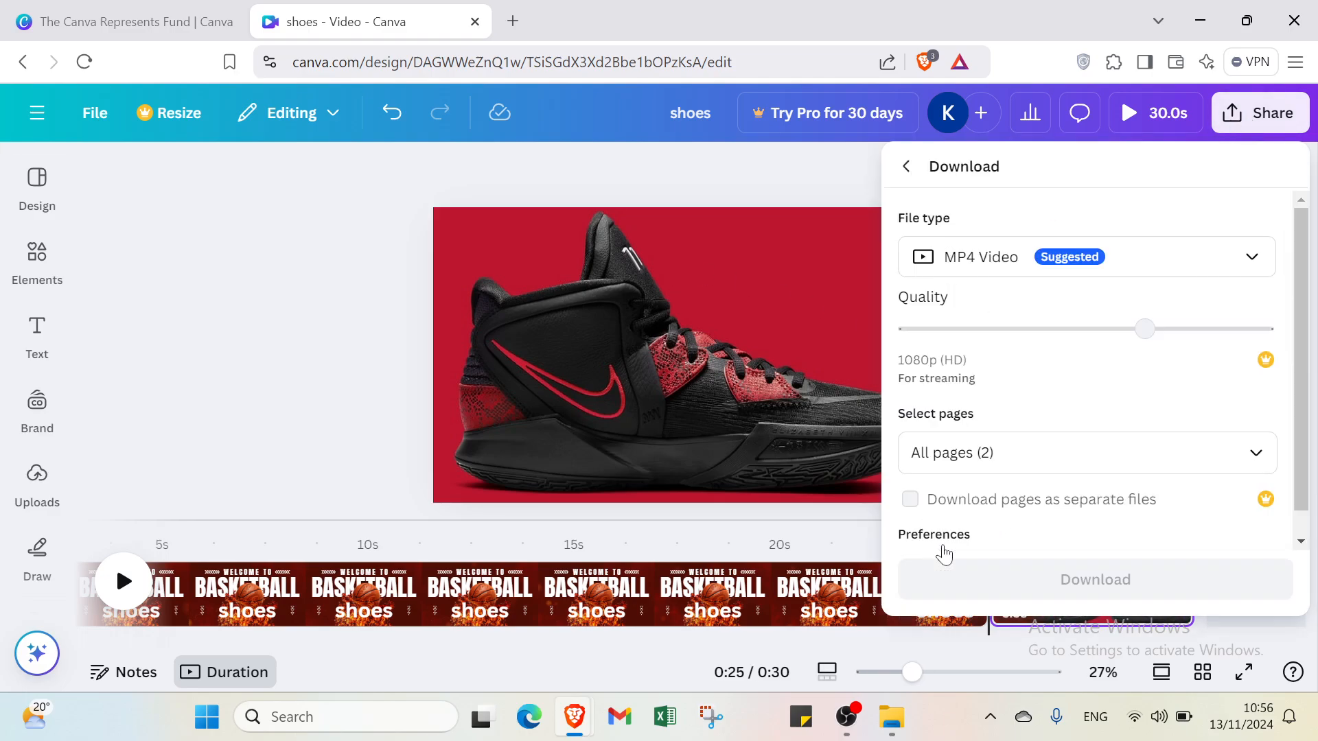
{"action": "left_click", "coordinate": [1029, 273]}
{"action": "left_click", "coordinate": [832, 195]}
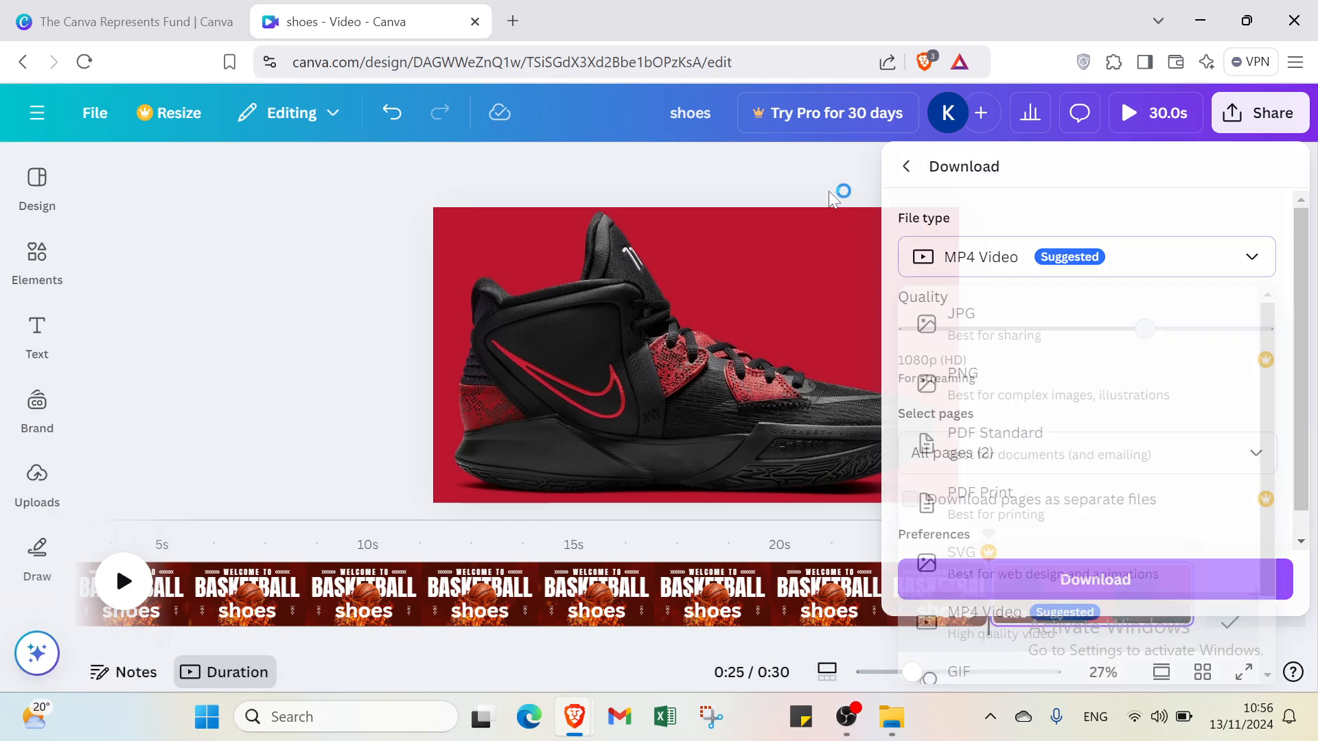
Review the collaboration link access choices and the additional ways to publish the design, leaving the sharing settings unchanged
{"action": "left_click", "coordinate": [1260, 113]}
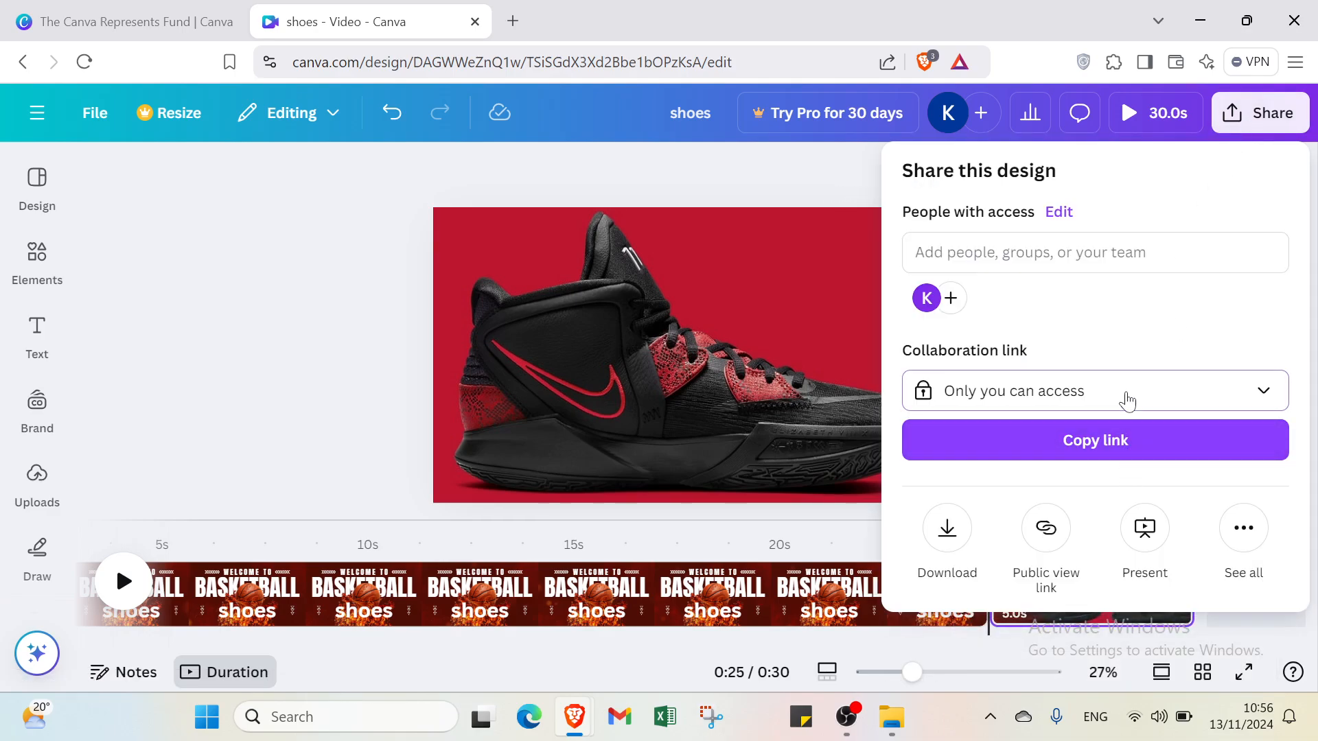
{"action": "left_click", "coordinate": [1127, 401]}
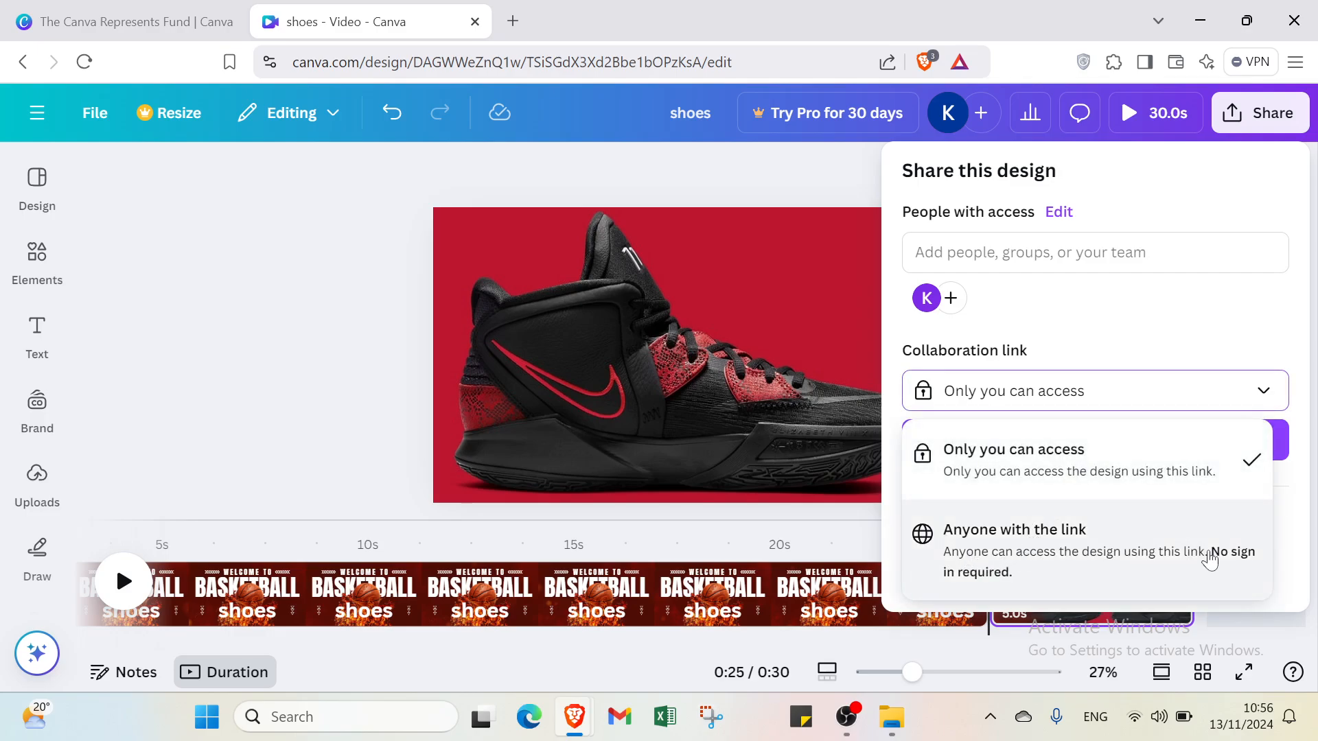
{"action": "left_click", "coordinate": [854, 377]}
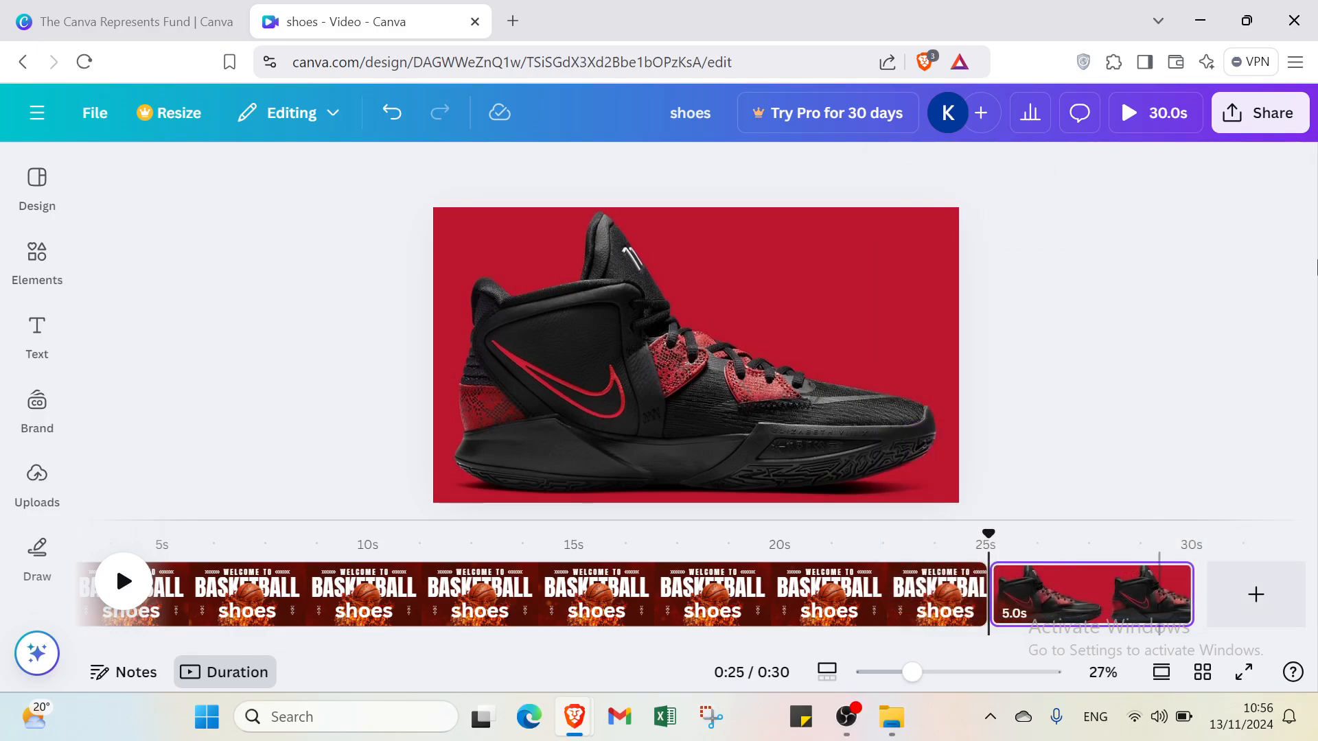
{"action": "left_click", "coordinate": [1289, 112]}
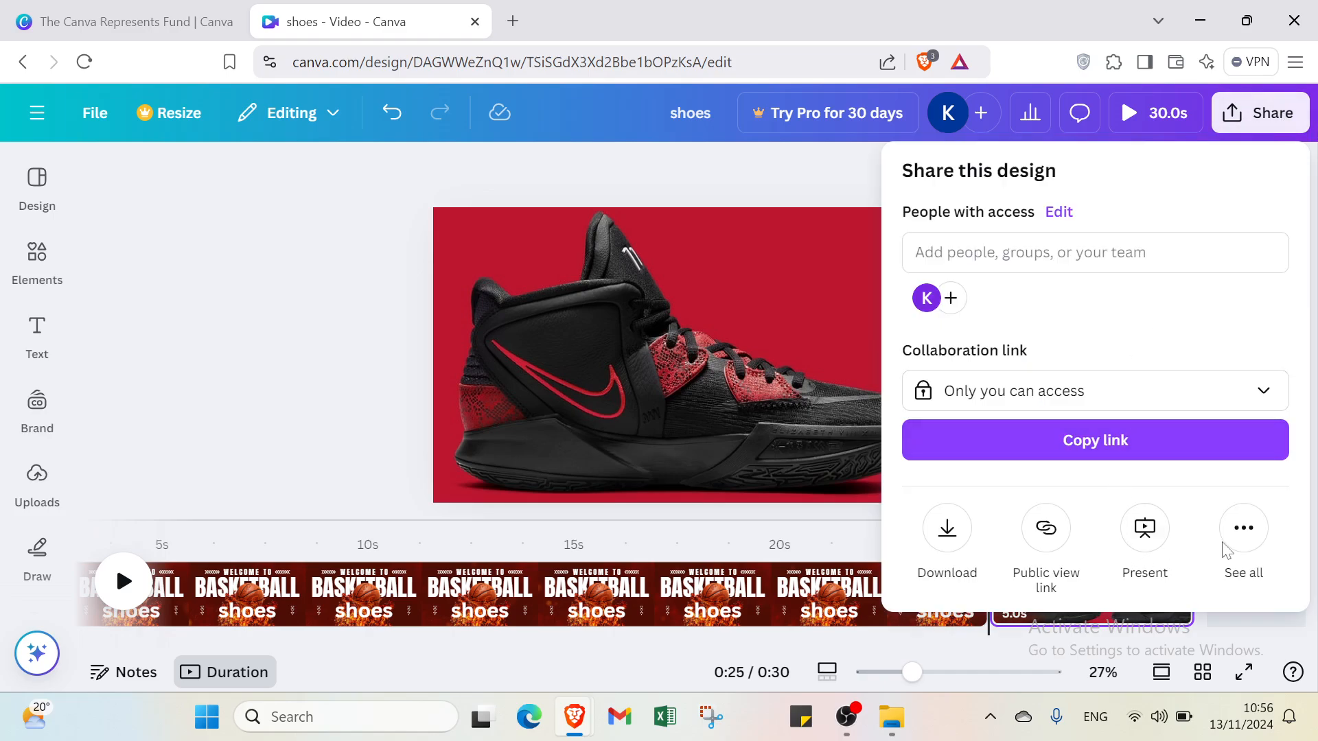
{"action": "left_click", "coordinate": [1253, 540]}
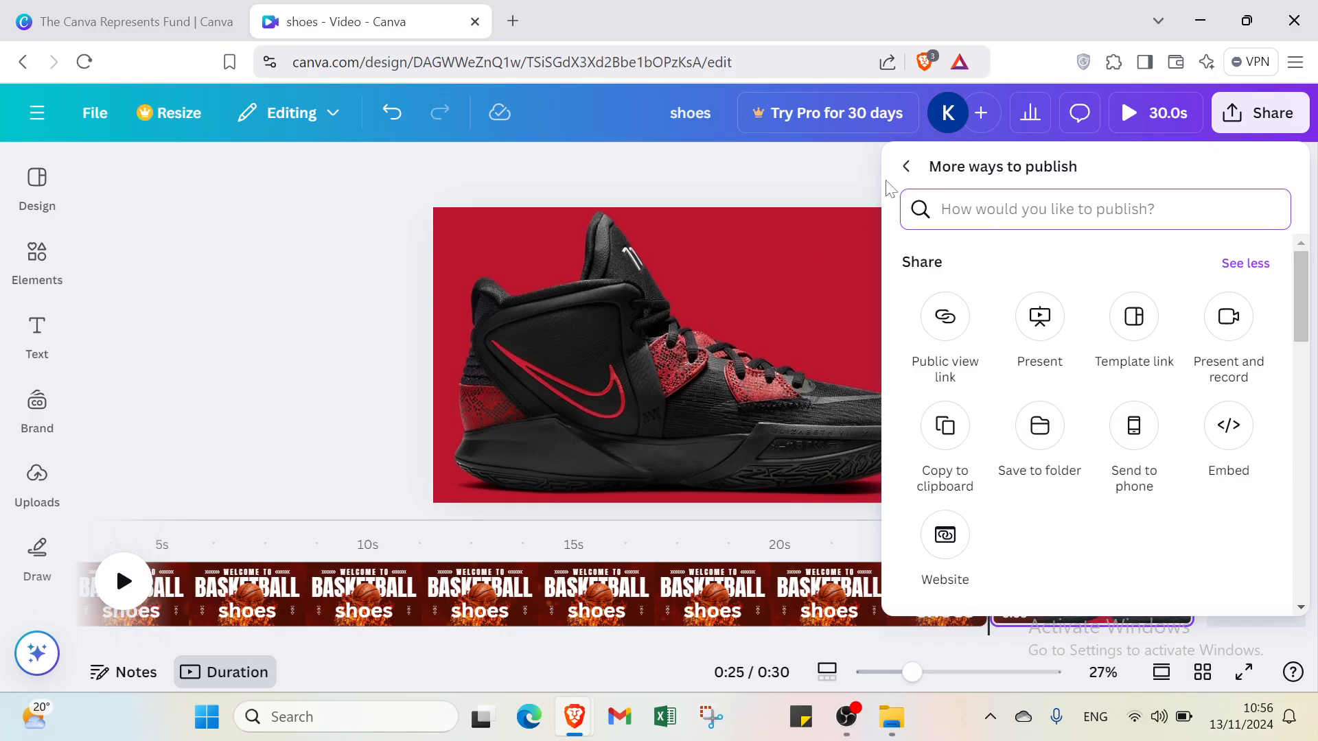
{"action": "left_click", "coordinate": [906, 166]}
{"action": "left_click", "coordinate": [763, 247]}
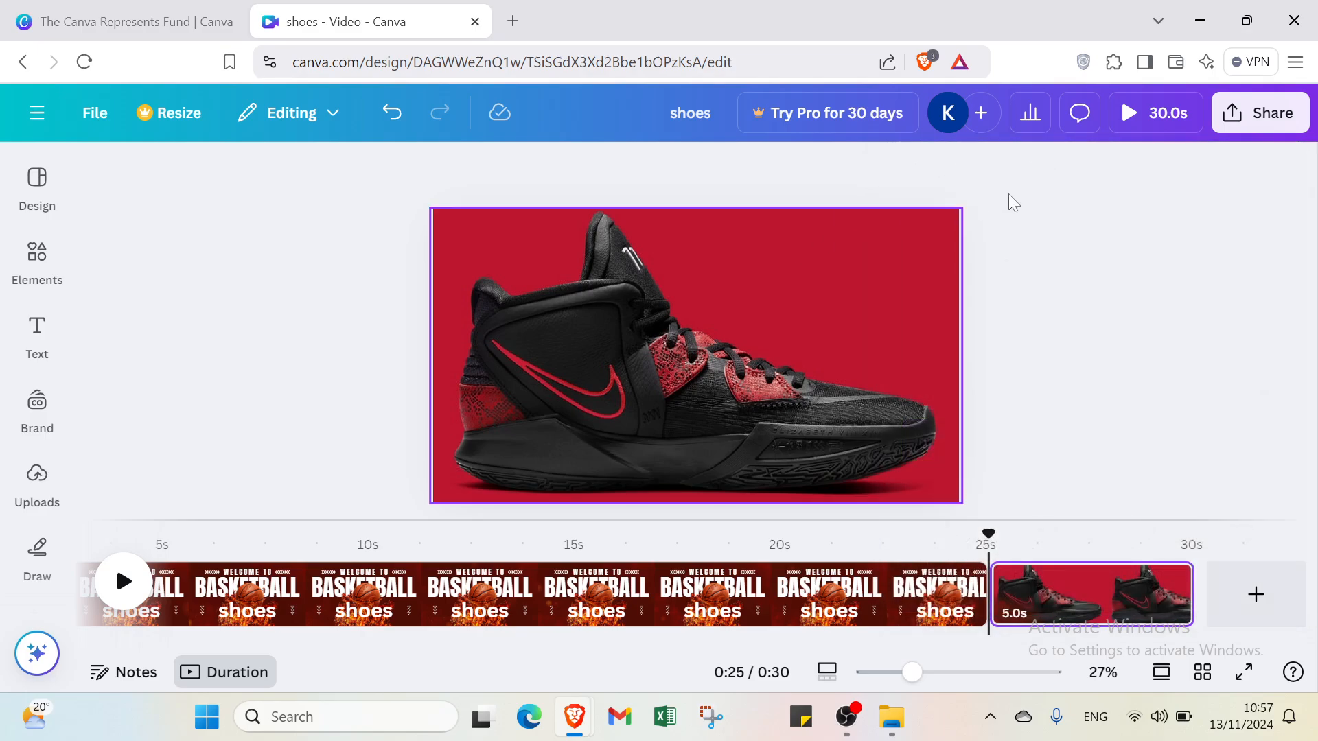
Preview the full video, skipping ahead in stages to the shoe image page at about 25.9 s, and close the preview
{"action": "left_click", "coordinate": [1145, 113]}
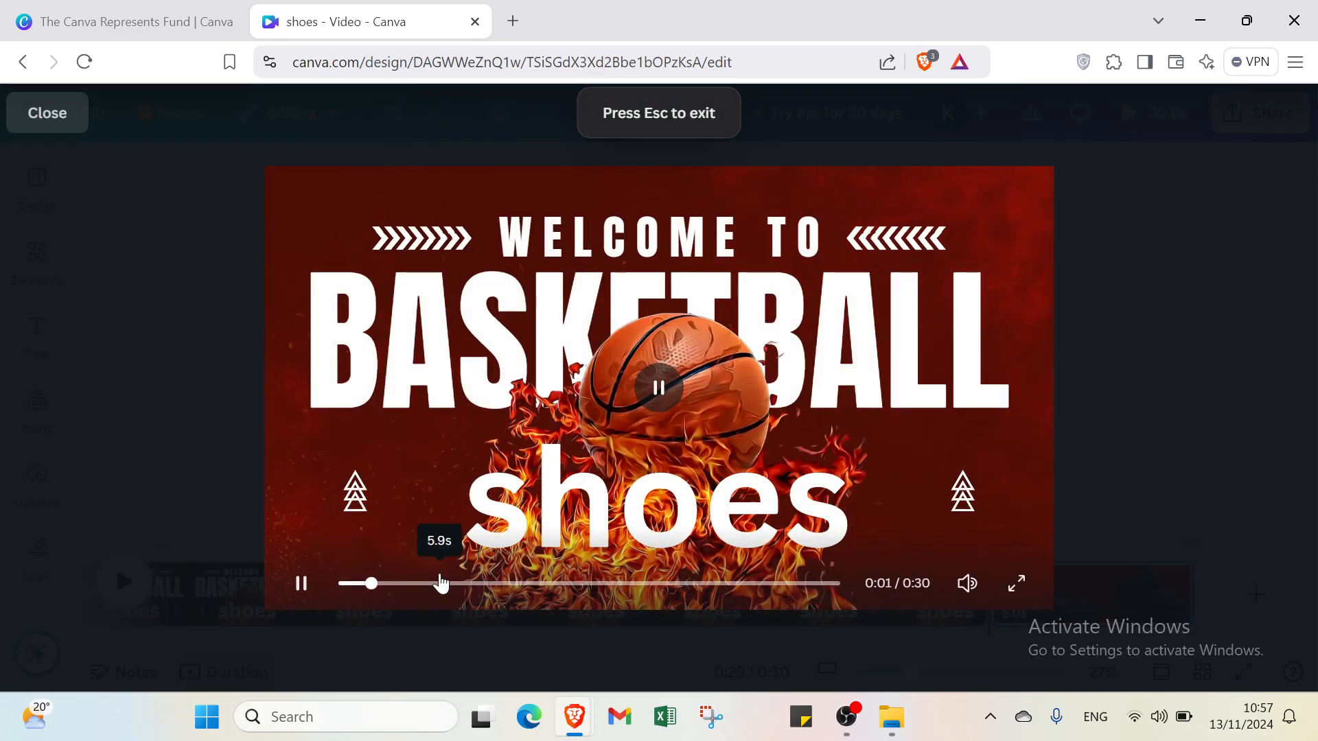
{"action": "left_click", "coordinate": [441, 582]}
{"action": "left_click", "coordinate": [492, 584]}
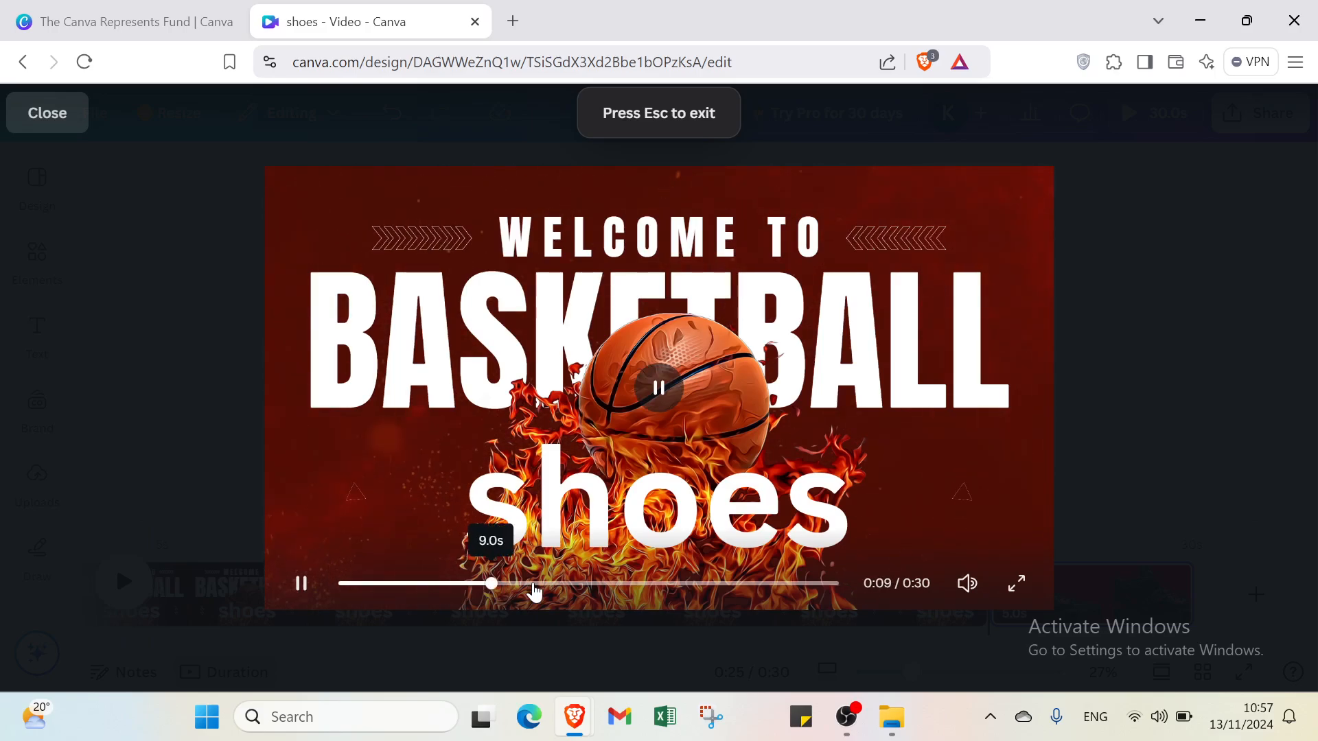
{"action": "left_click", "coordinate": [547, 585]}
{"action": "left_click", "coordinate": [603, 584]}
{"action": "left_click", "coordinate": [632, 584]}
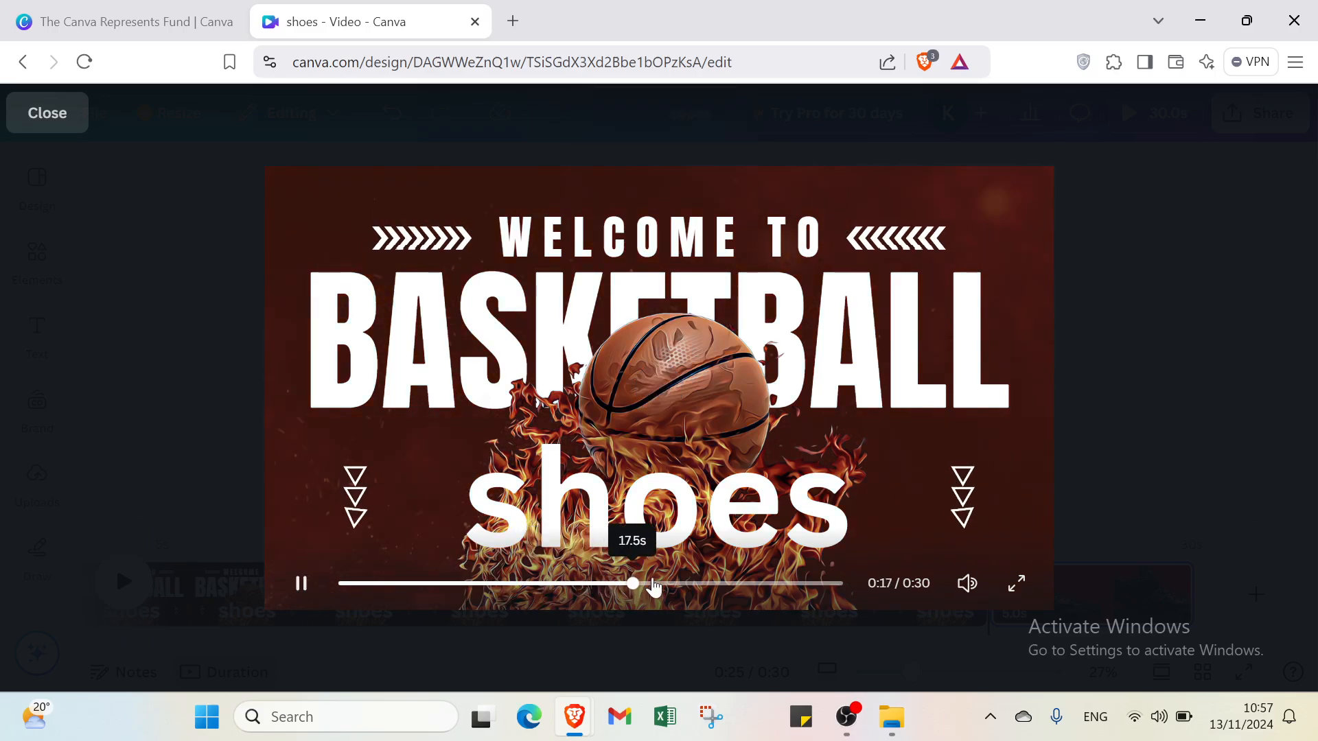
{"action": "left_click", "coordinate": [683, 585]}
{"action": "left_click", "coordinate": [729, 586]}
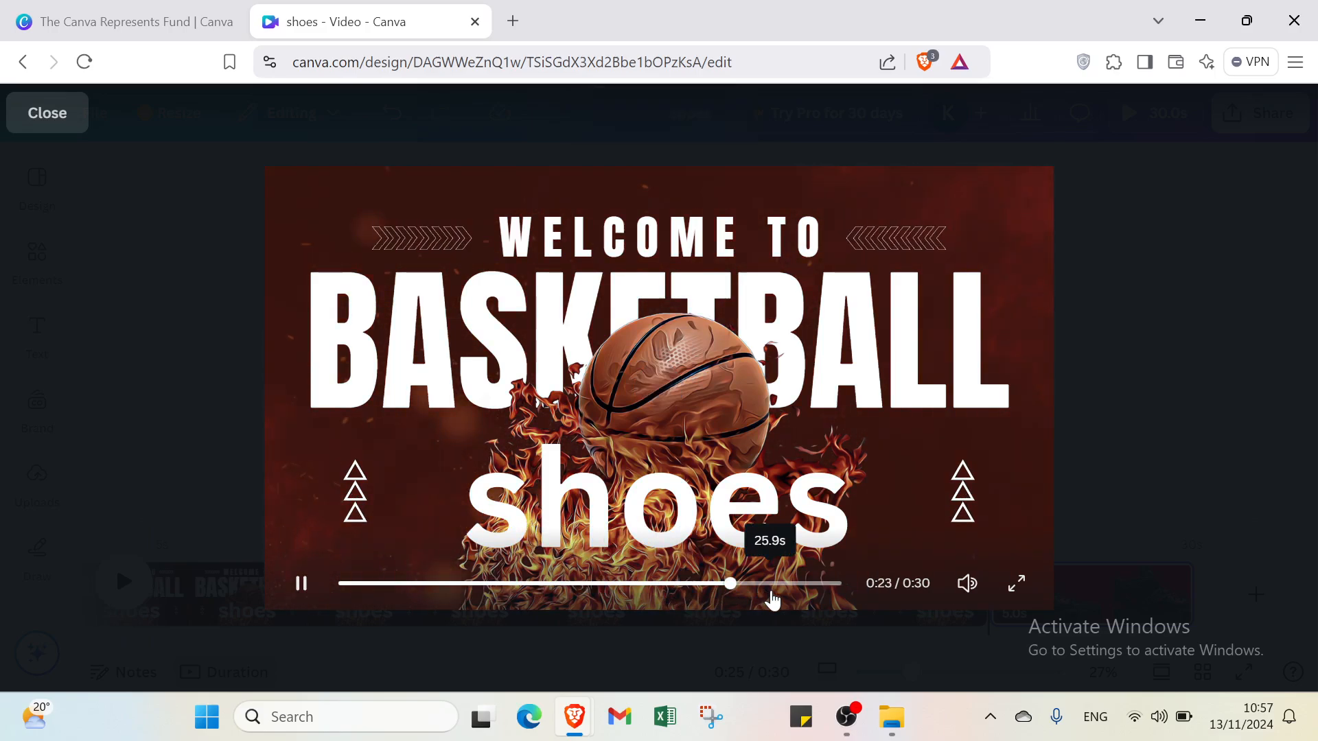
{"action": "left_click", "coordinate": [774, 585]}
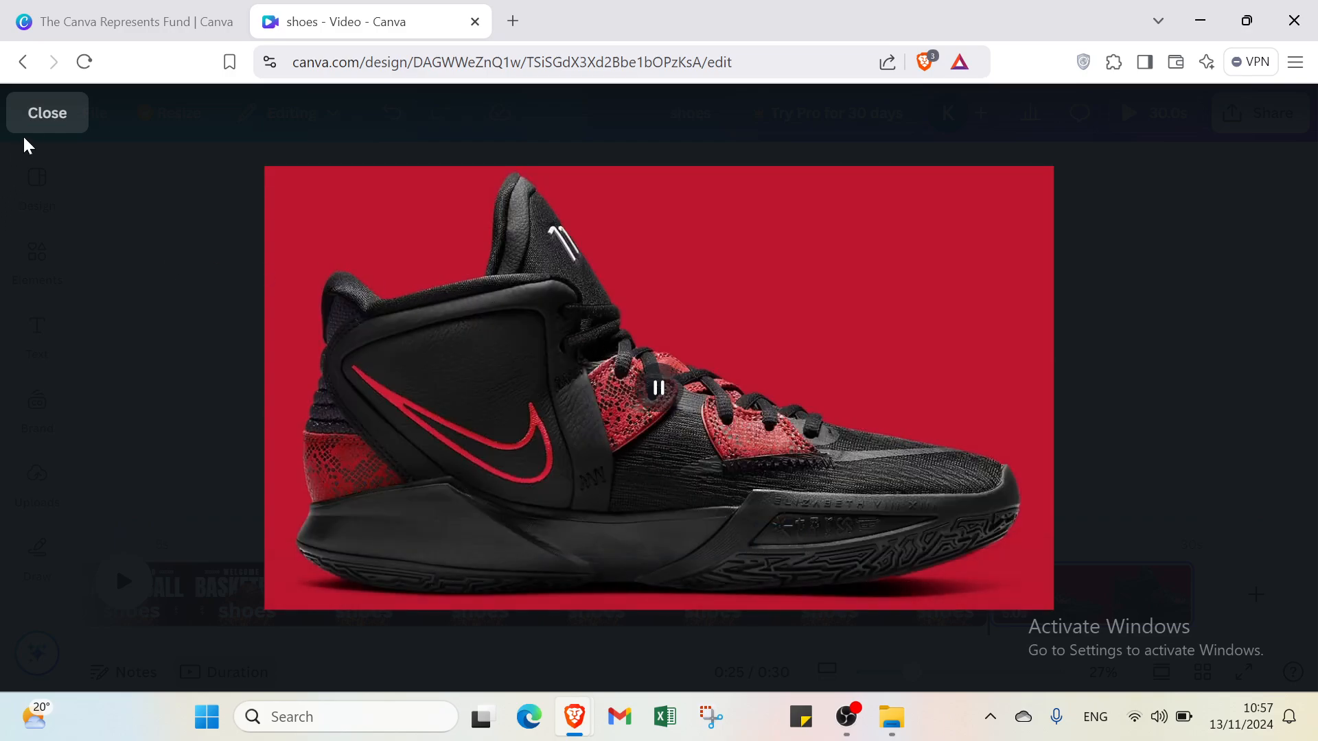
{"action": "left_click", "coordinate": [39, 126]}
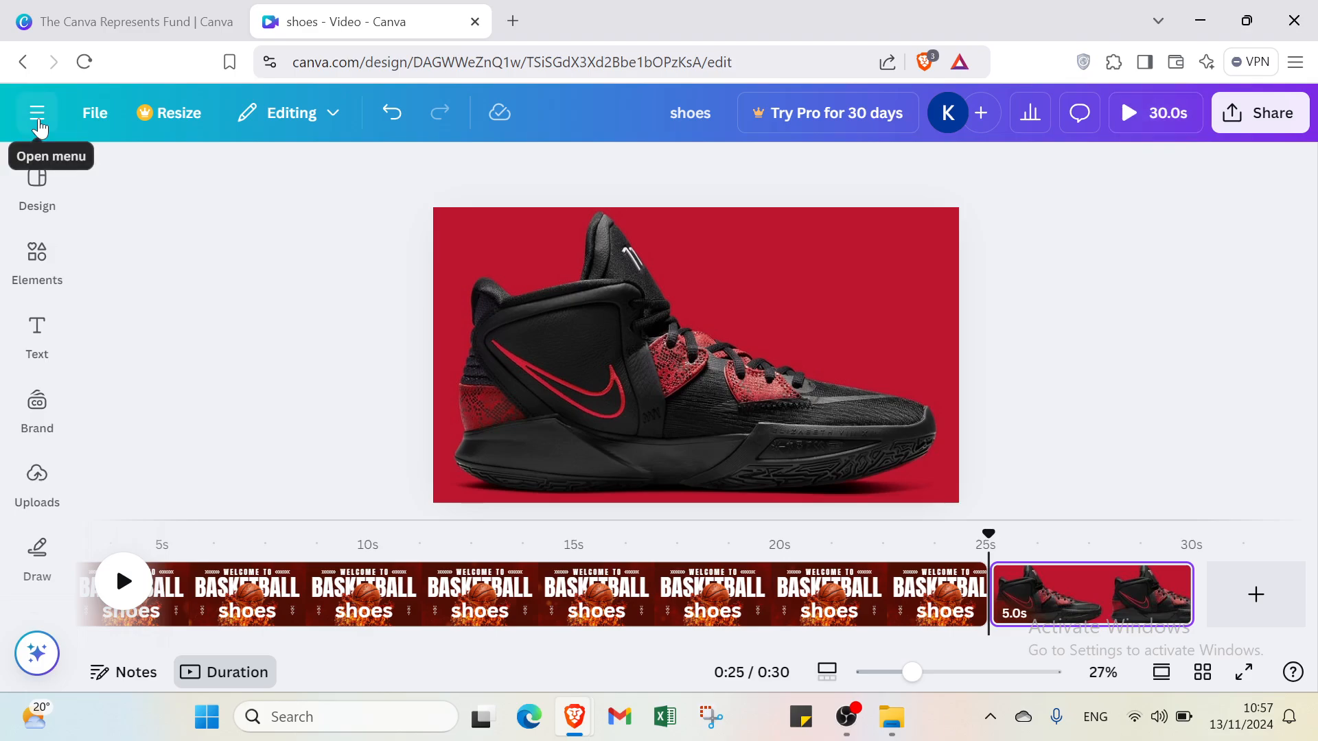
Leave the shoes design for the Canva home page, and switch to the already open Canva Represents Fund page
{"action": "left_click", "coordinate": [39, 123]}
{"action": "left_click", "coordinate": [38, 124]}
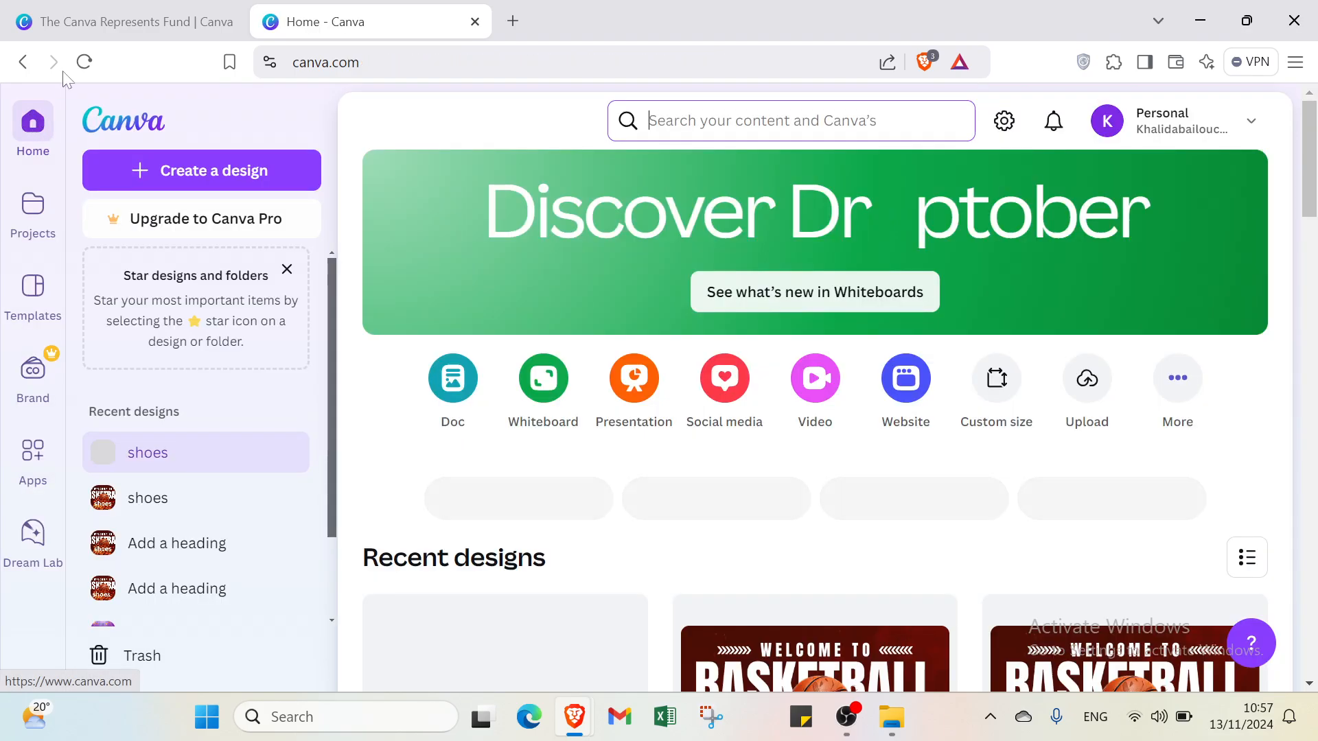
{"action": "left_click", "coordinate": [89, 27]}
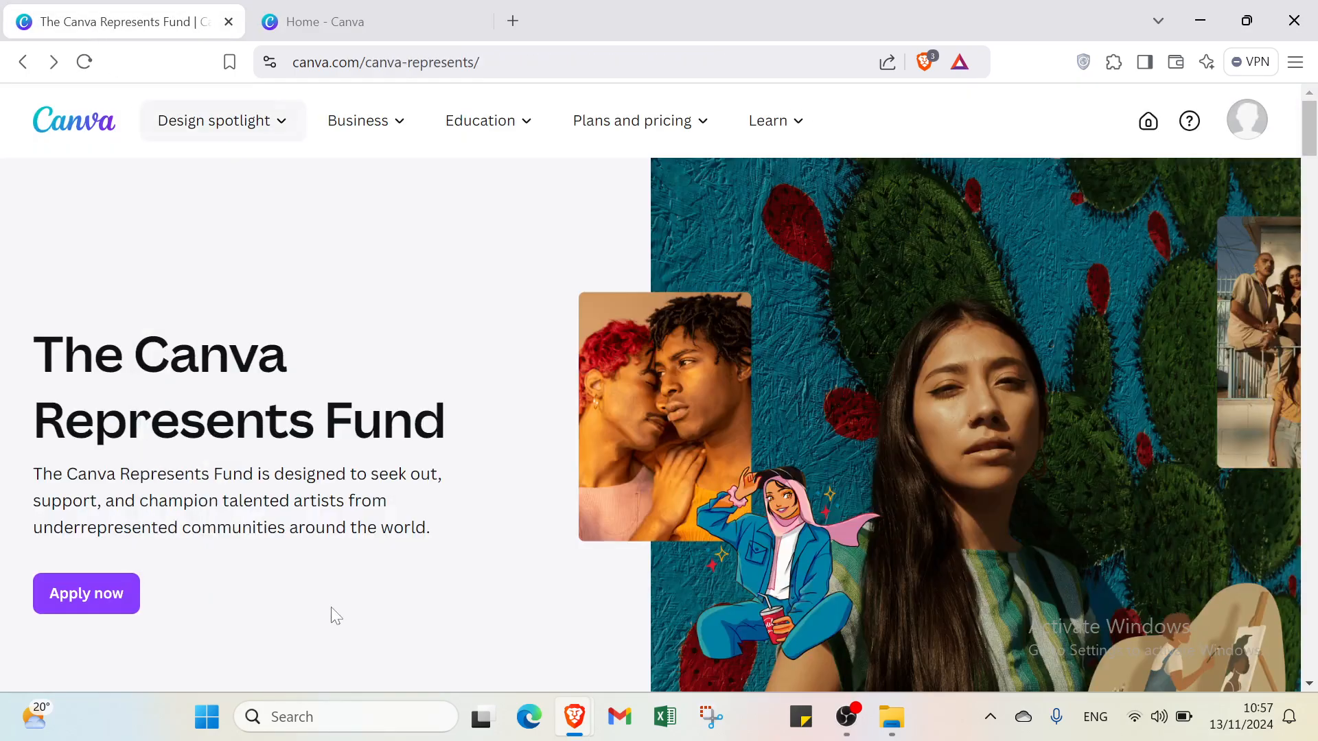
{"action": "left_click", "coordinate": [443, 12]}
{"action": "left_click", "coordinate": [158, 13]}
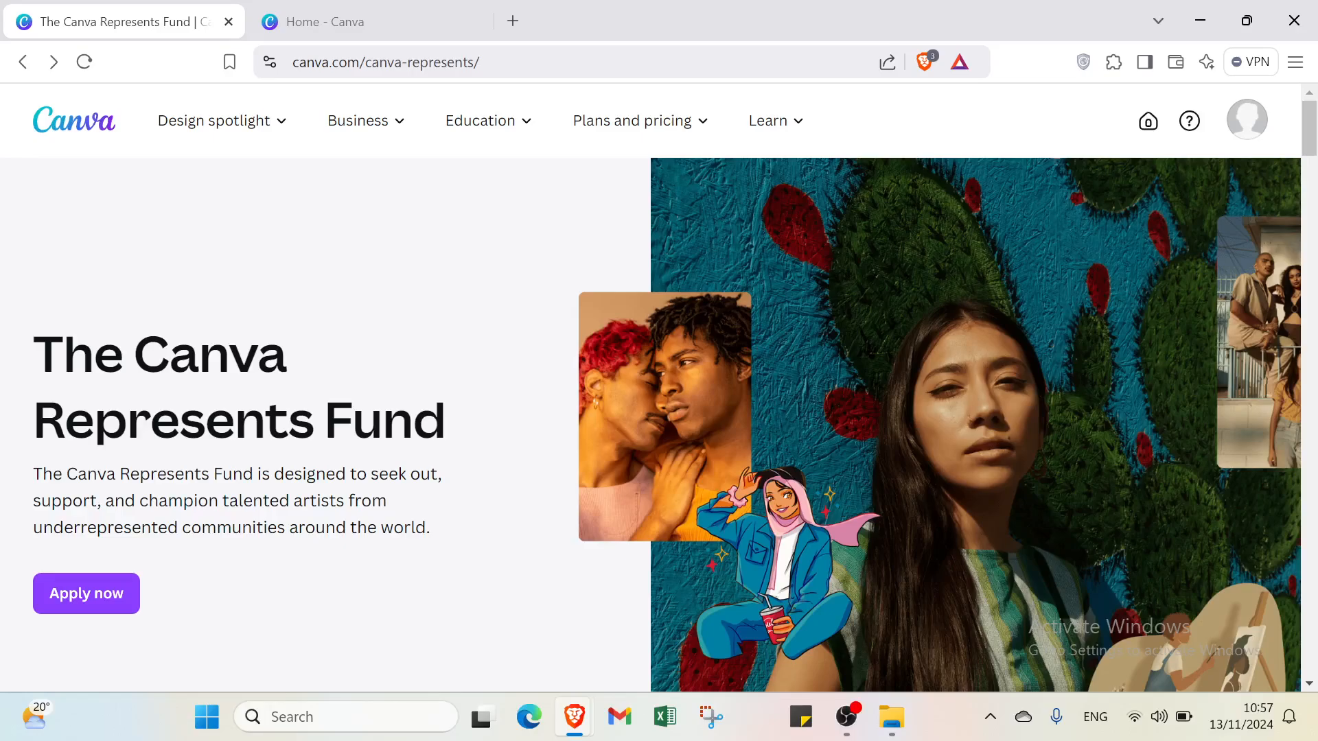
Examine the Design spotlight, Business and Learn offerings listed on the Canva Represents Fund page
{"action": "mouse_move", "coordinate": [253, 131]}
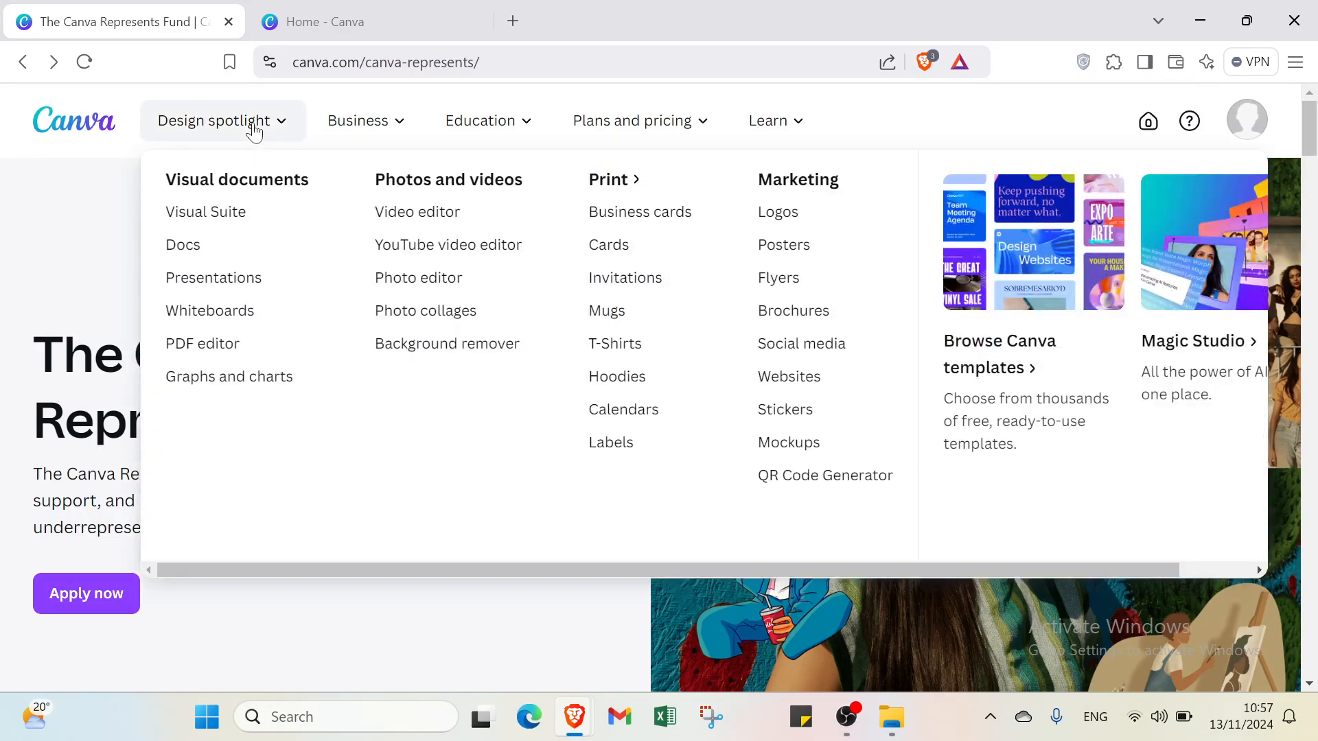
{"action": "mouse_move", "coordinate": [330, 115]}
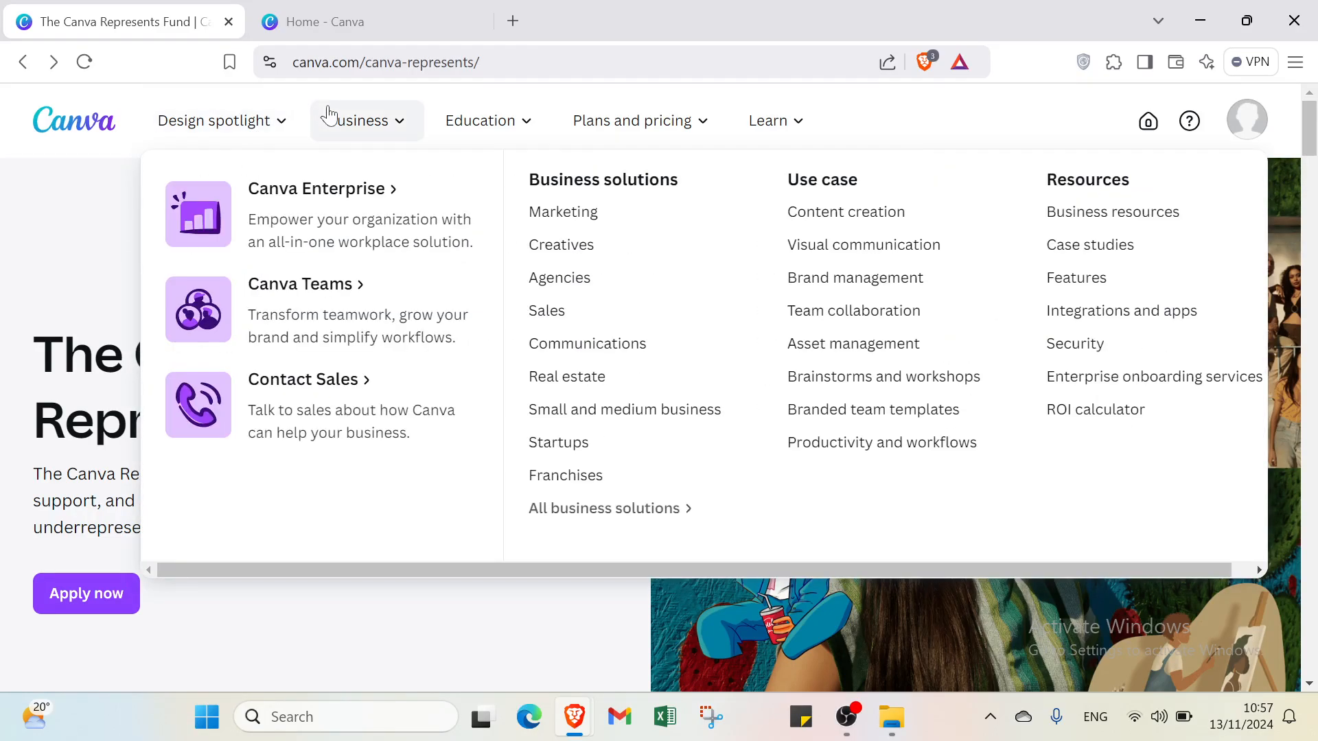
{"action": "mouse_move", "coordinate": [753, 132]}
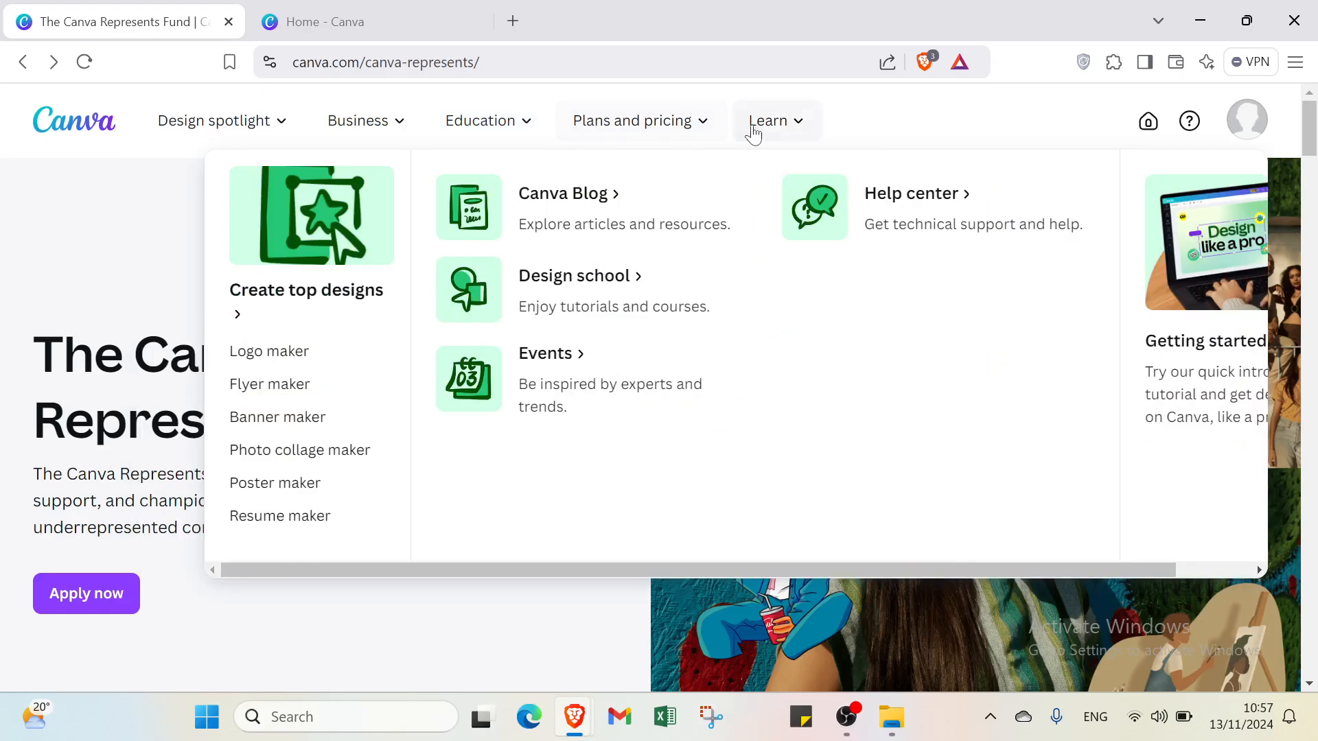